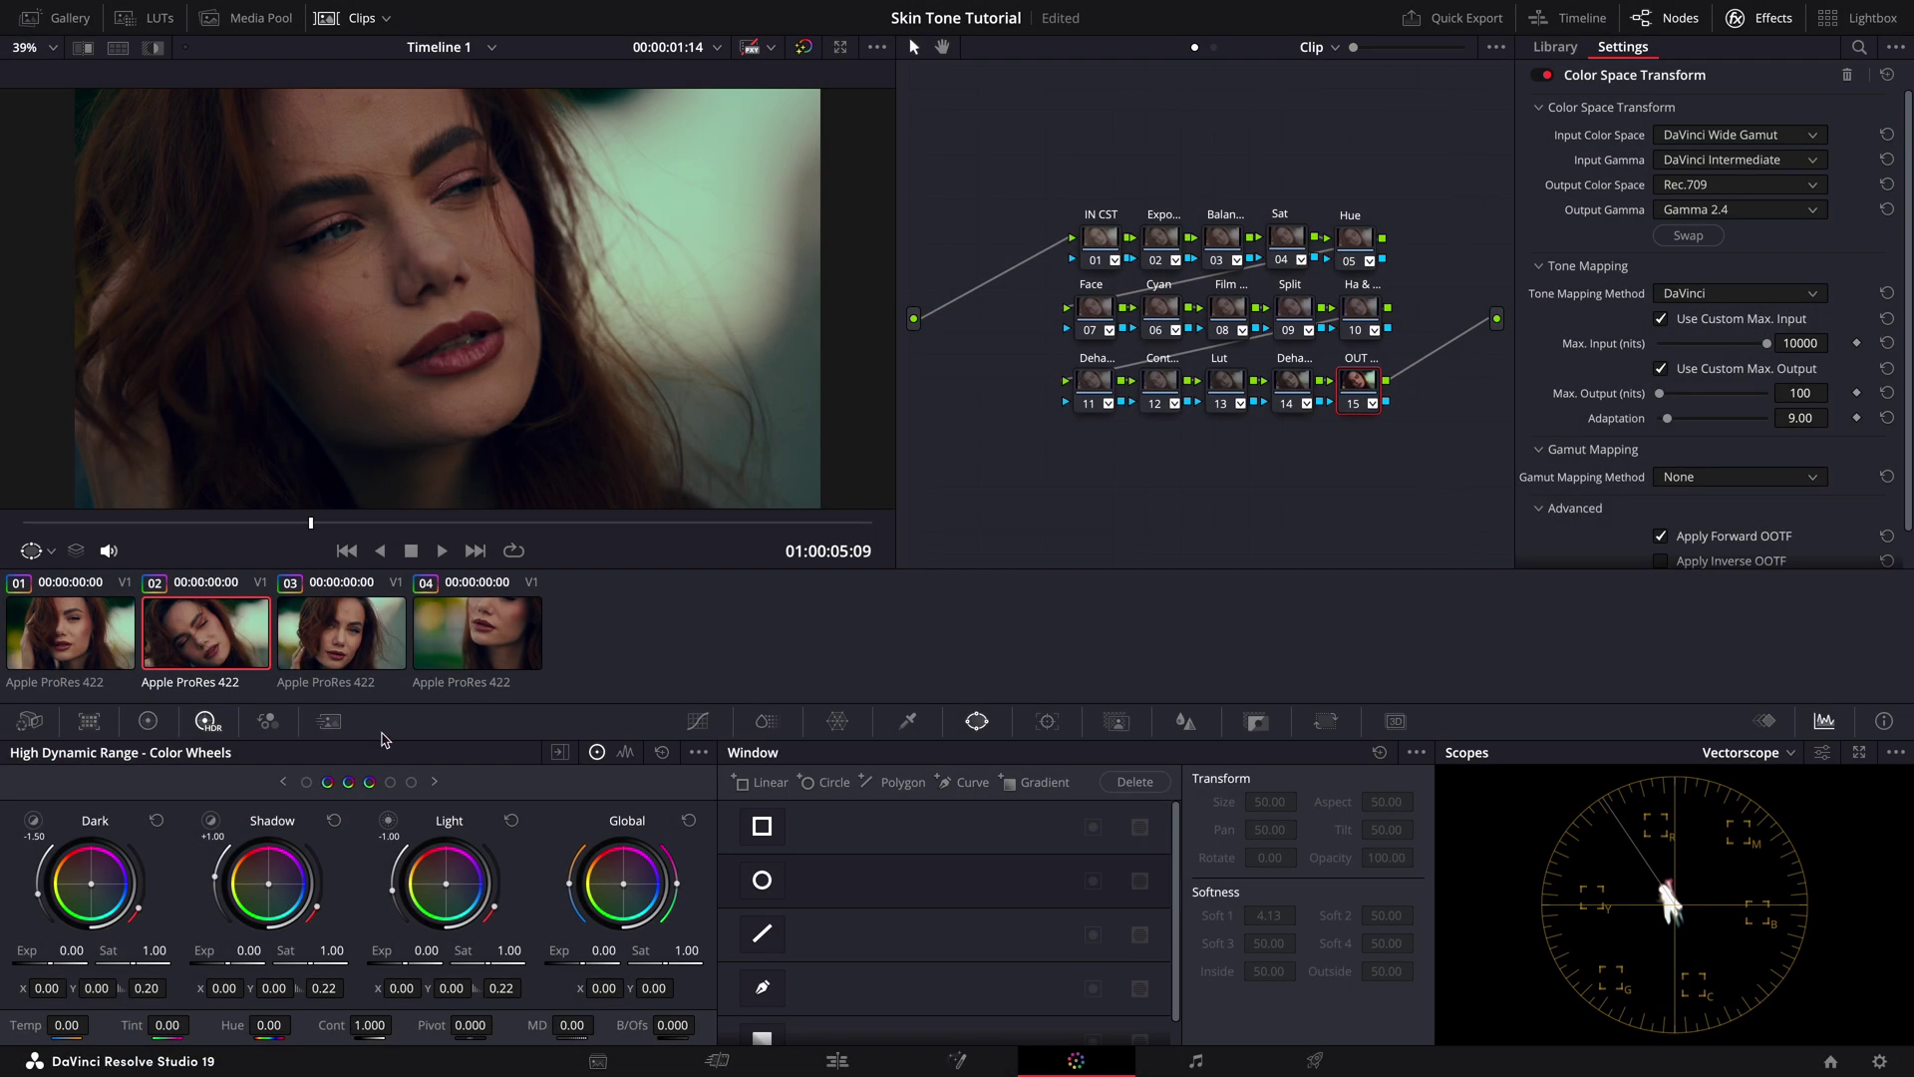
- Preview the first, third and fourth portrait clips, then park on clip 02 at 01:00:05:09
click(100, 655)
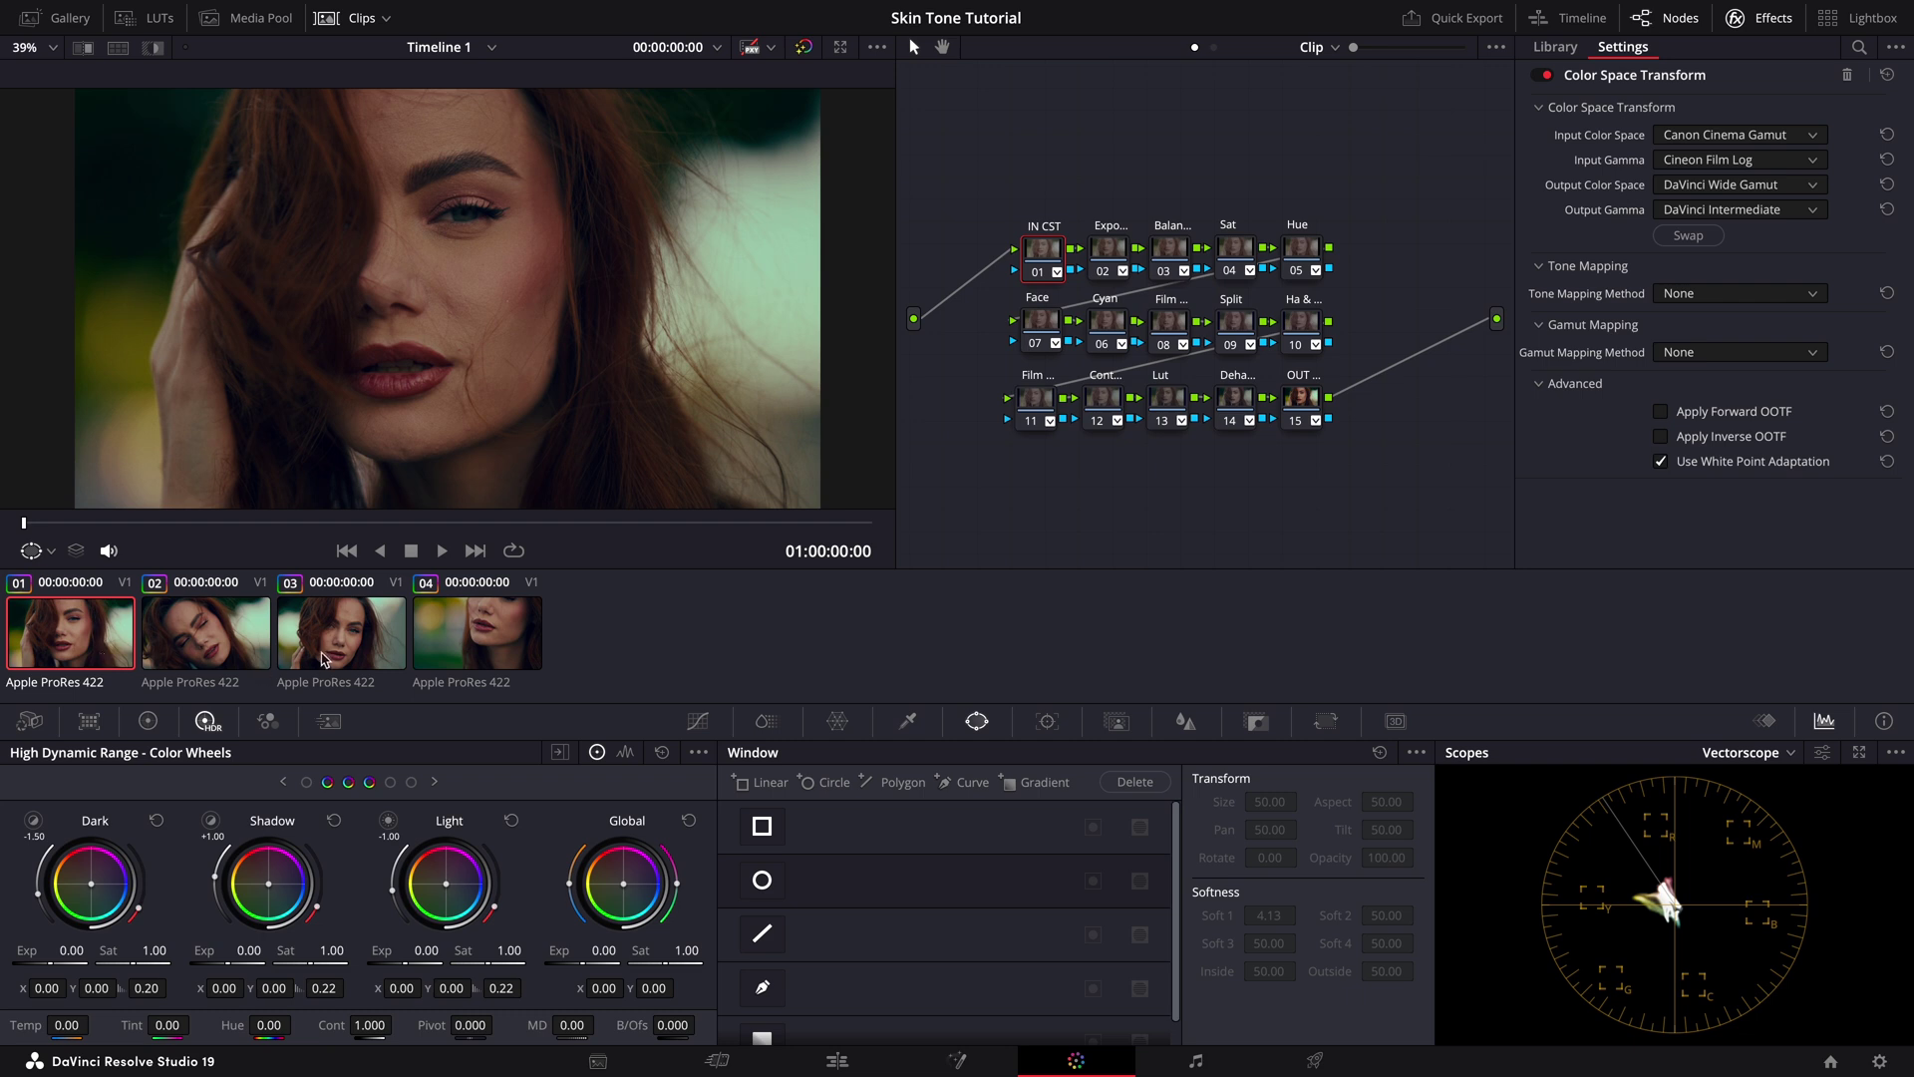
click(333, 658)
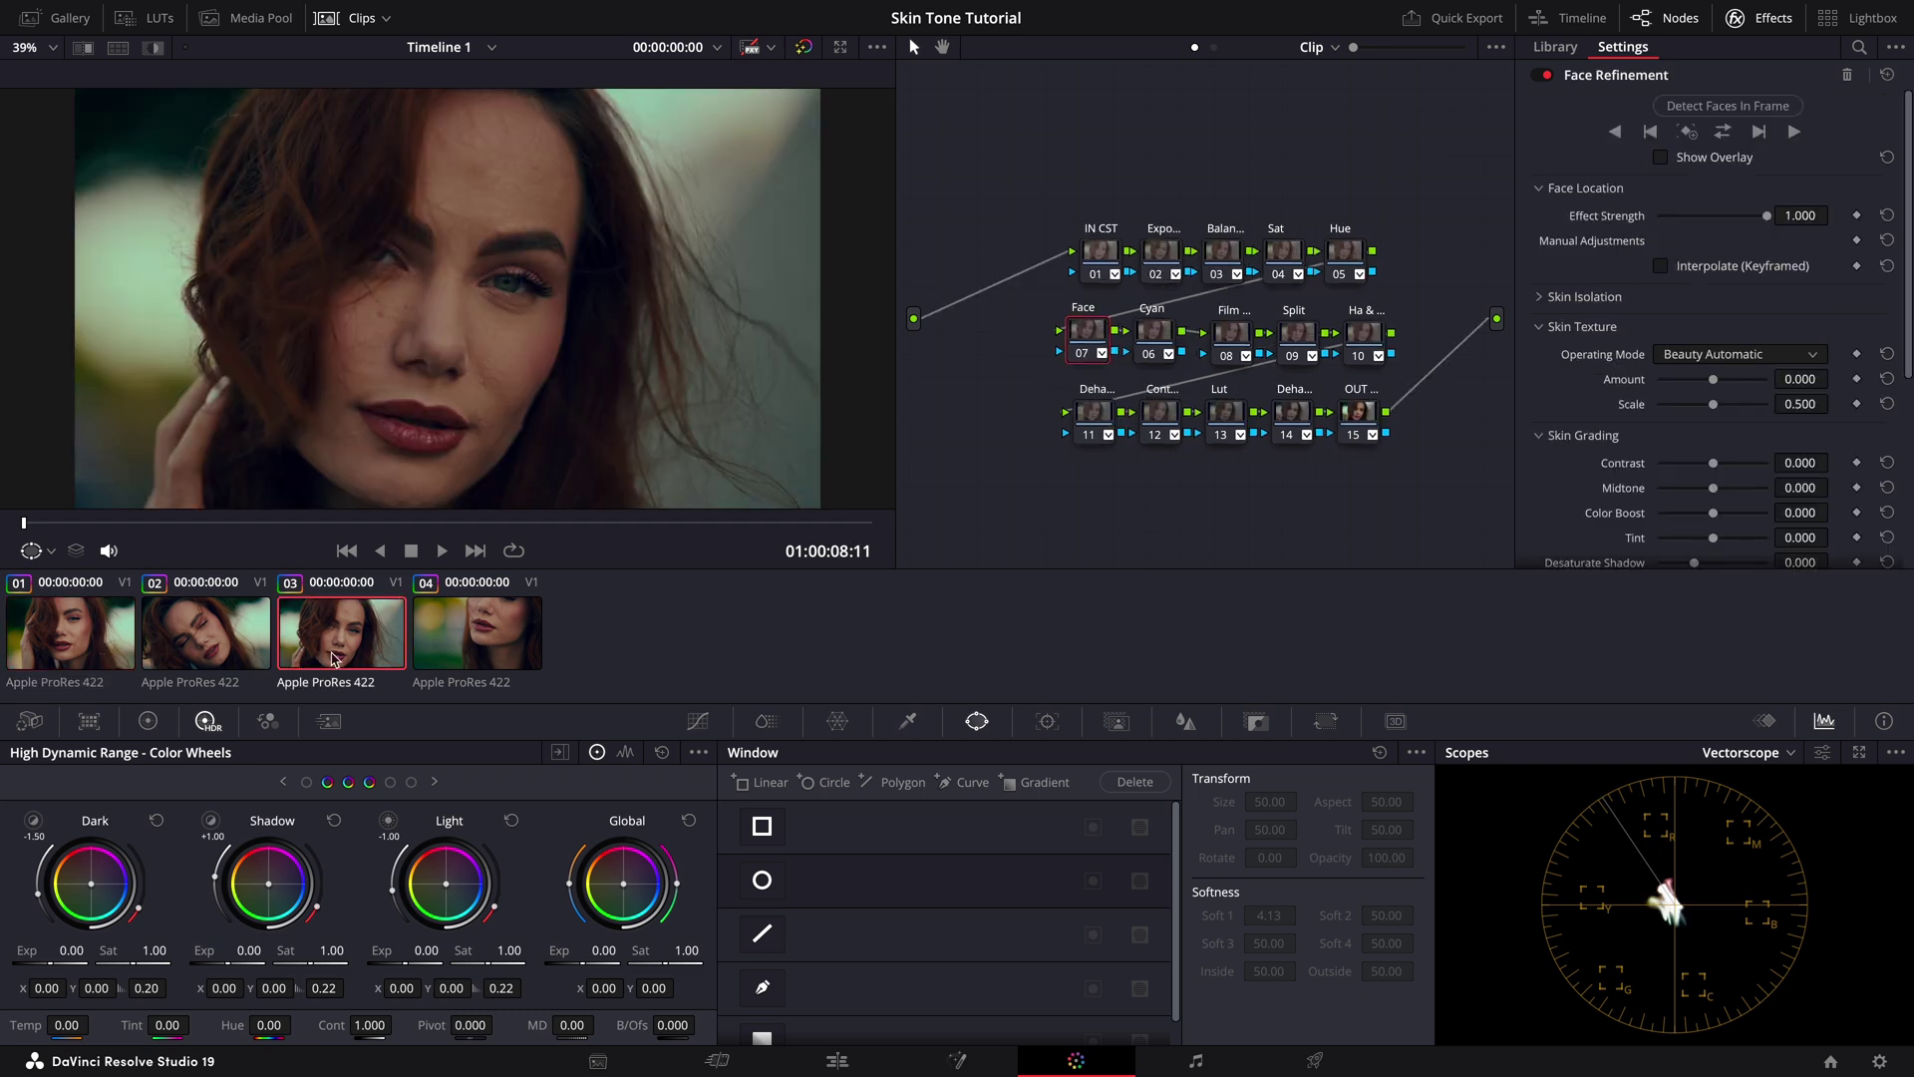
click(452, 653)
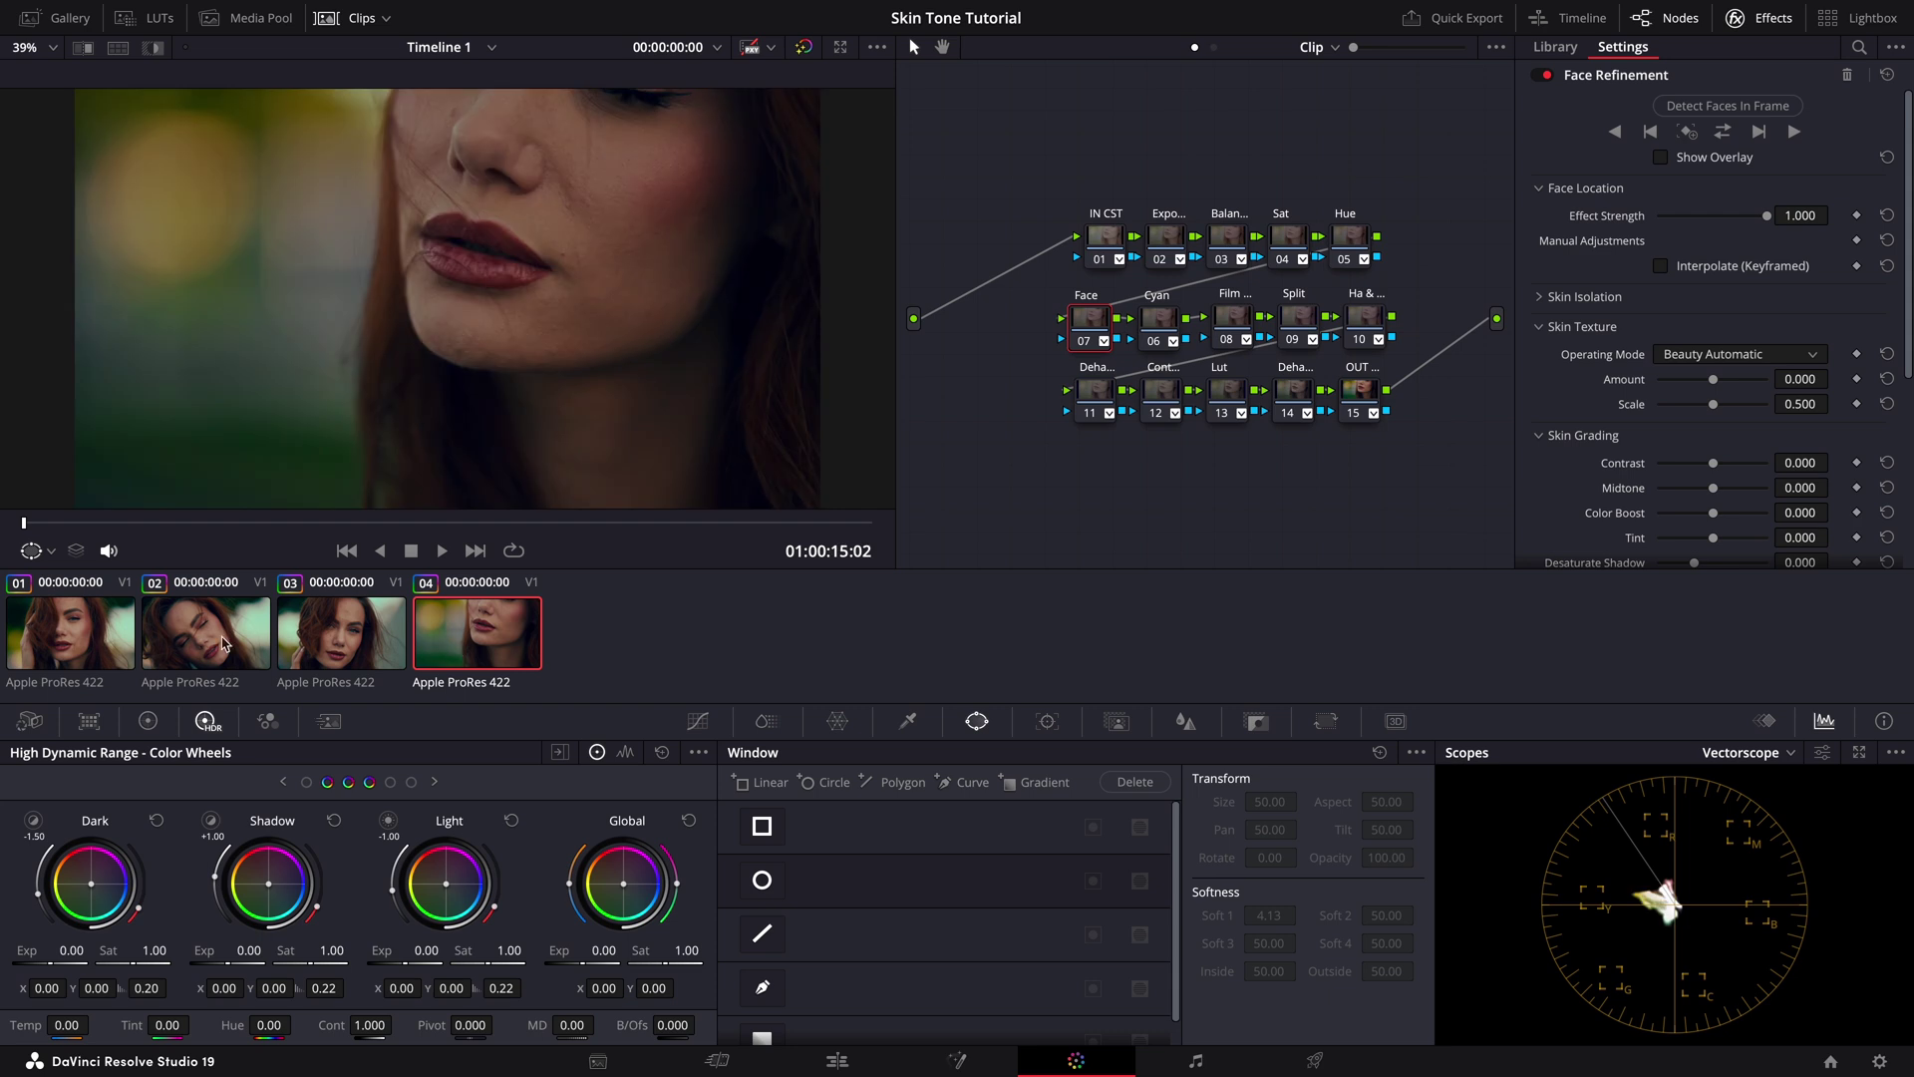
click(213, 643)
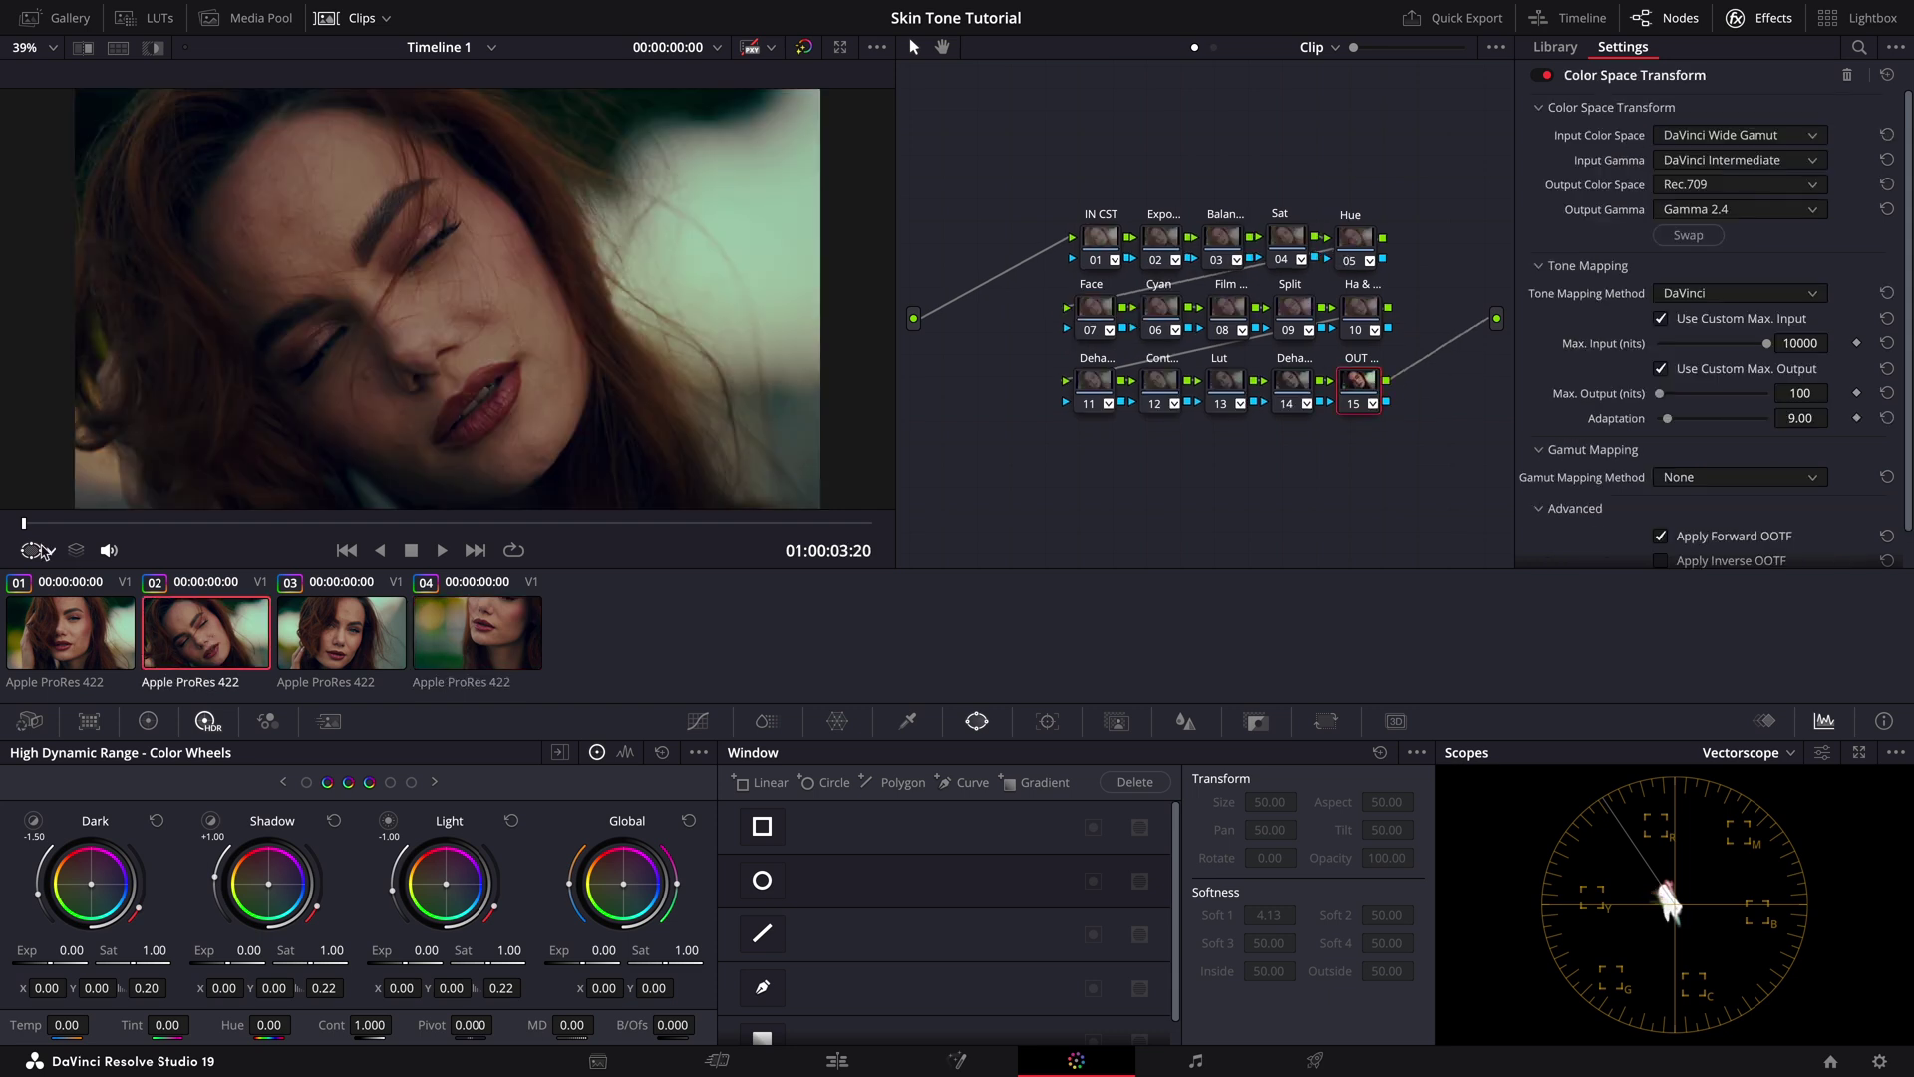
drag(23, 521, 314, 551)
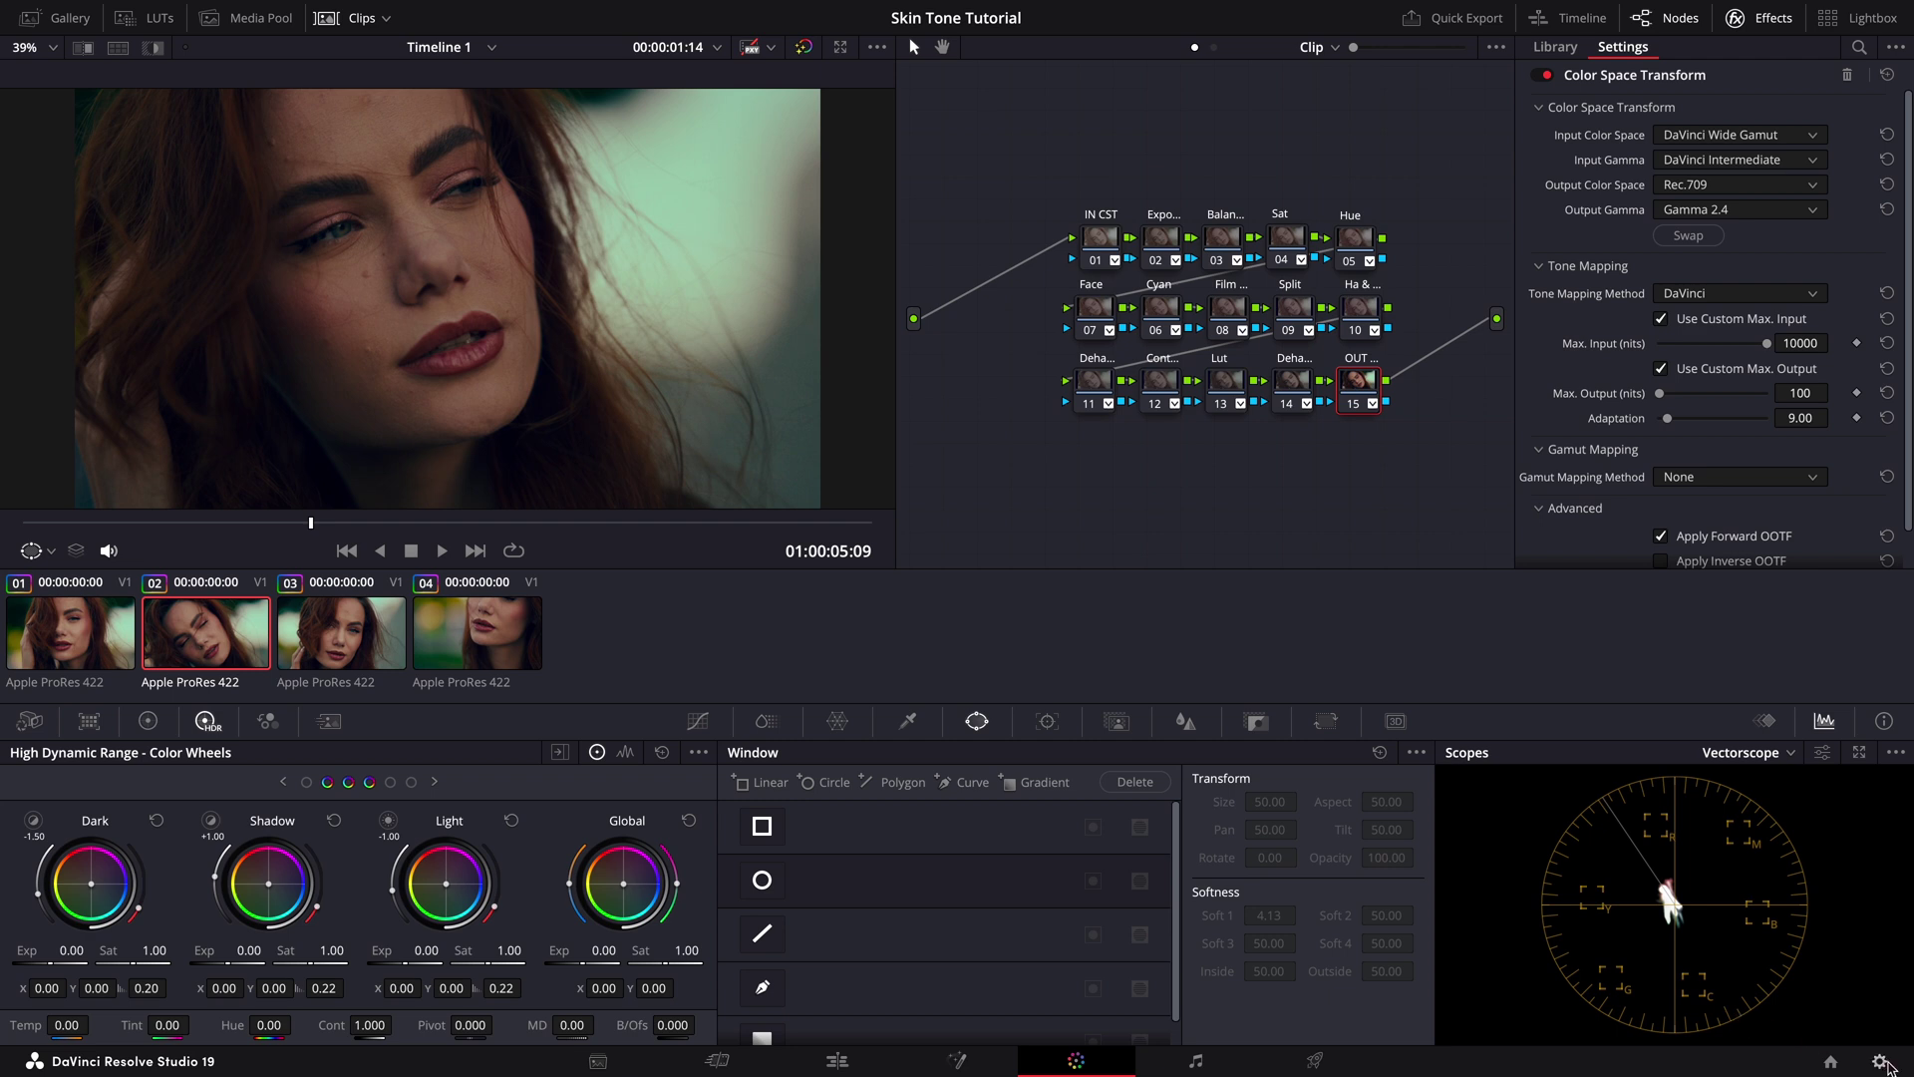
click(1881, 1062)
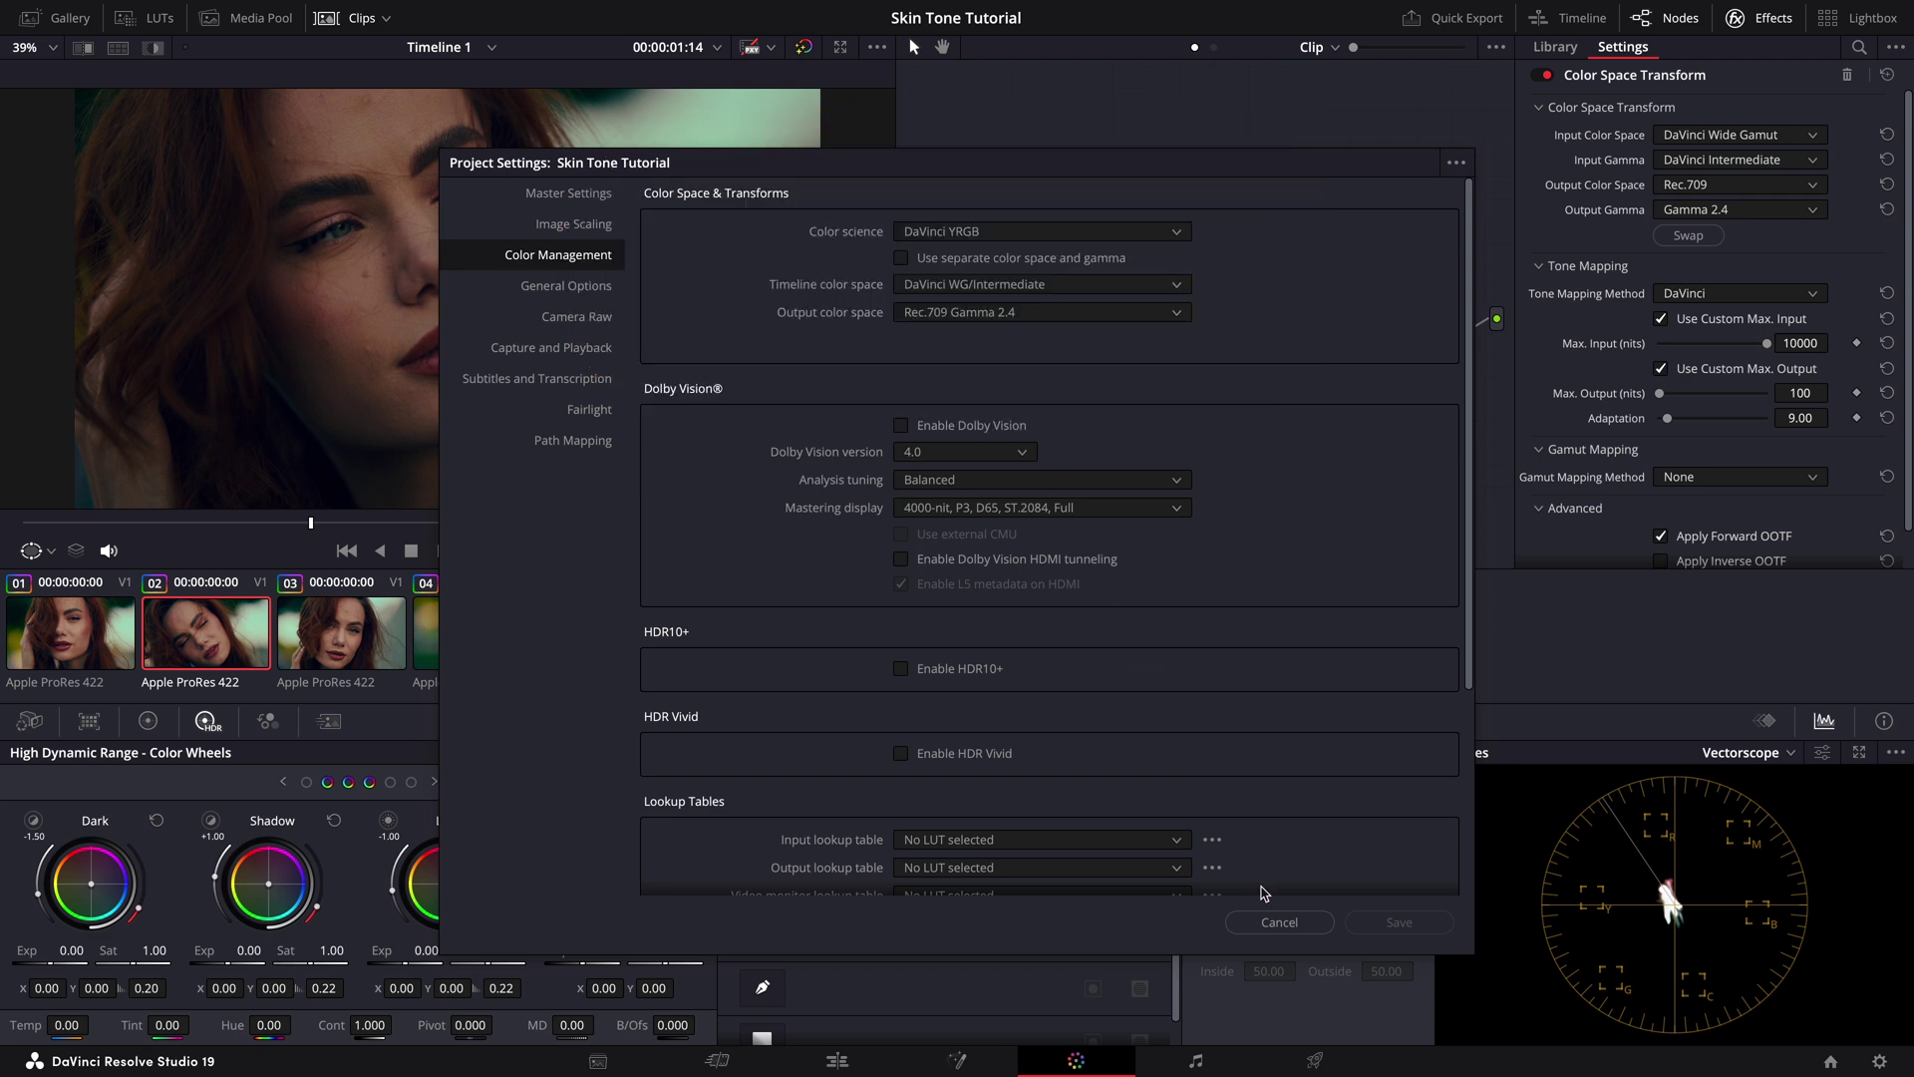
click(1277, 922)
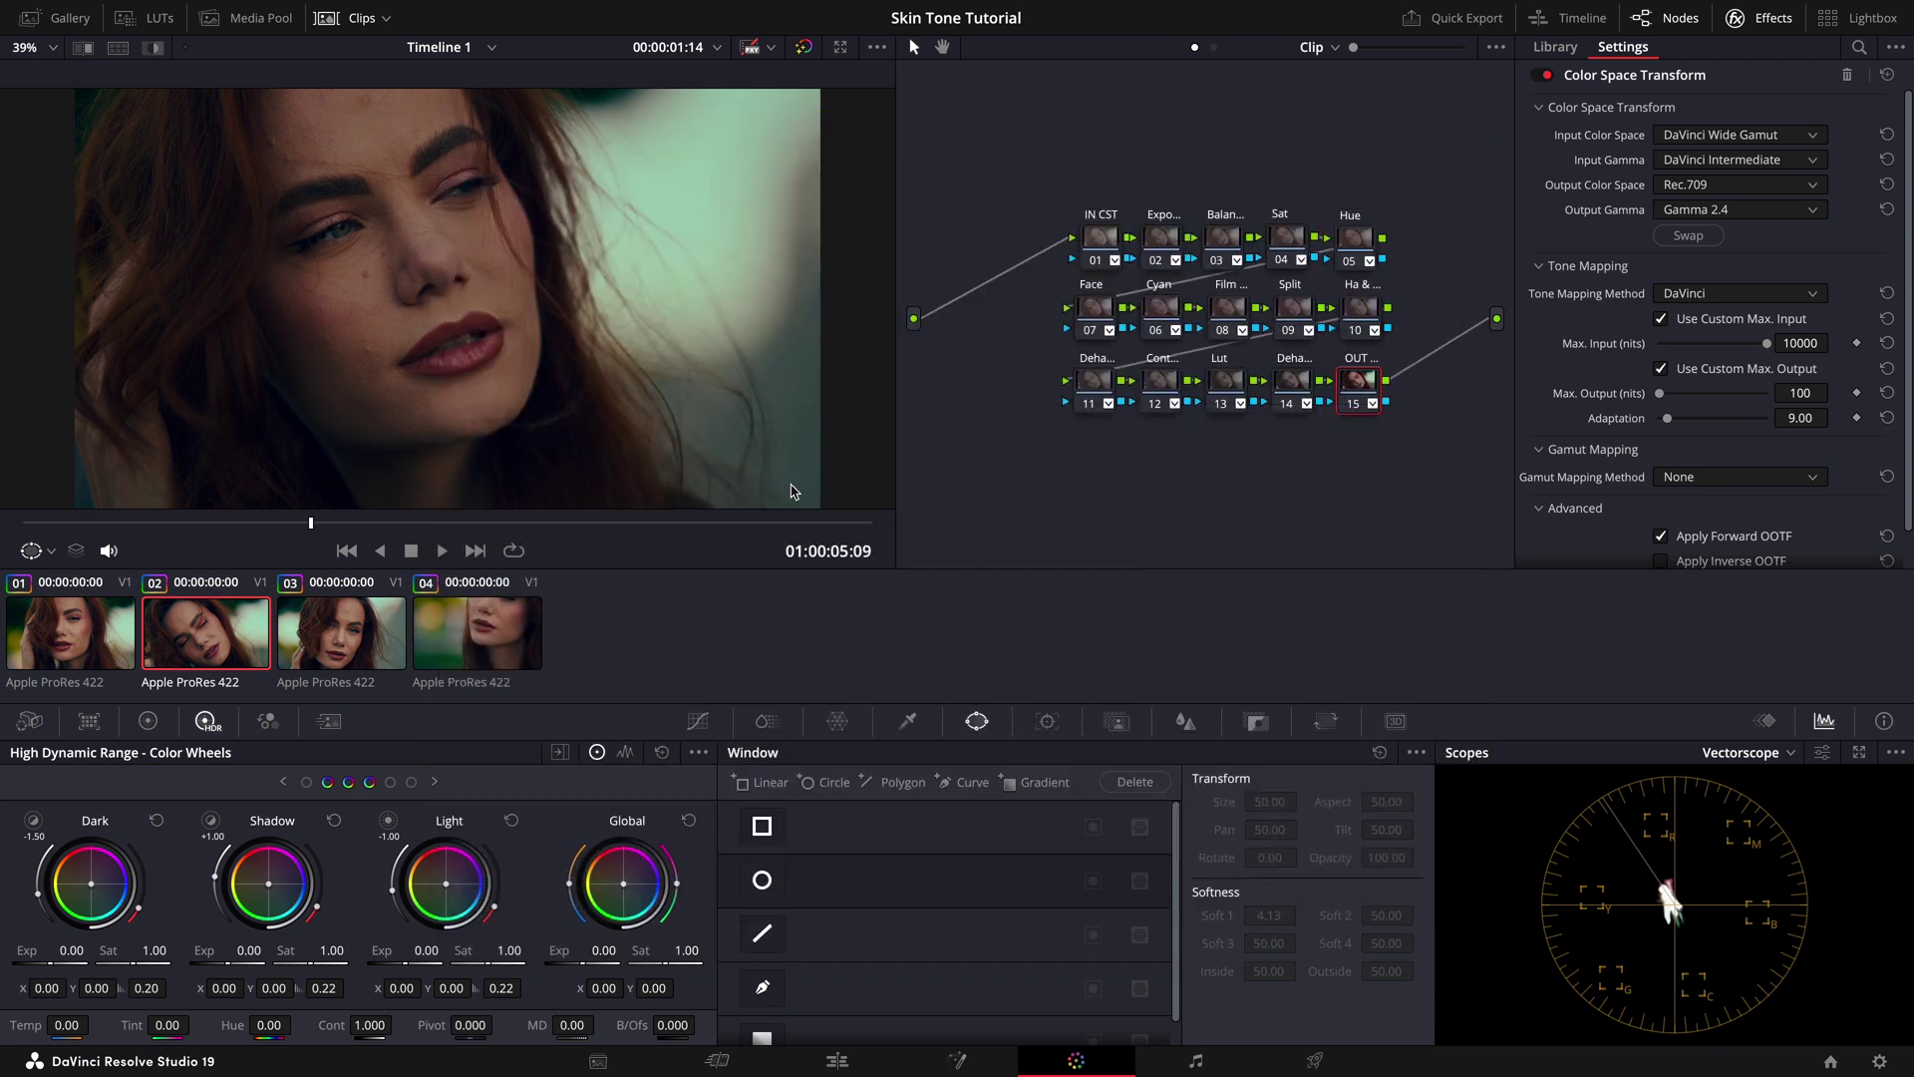
- Hide the Clips strip to enlarge the viewer and select node 03 in the grade
click(364, 25)
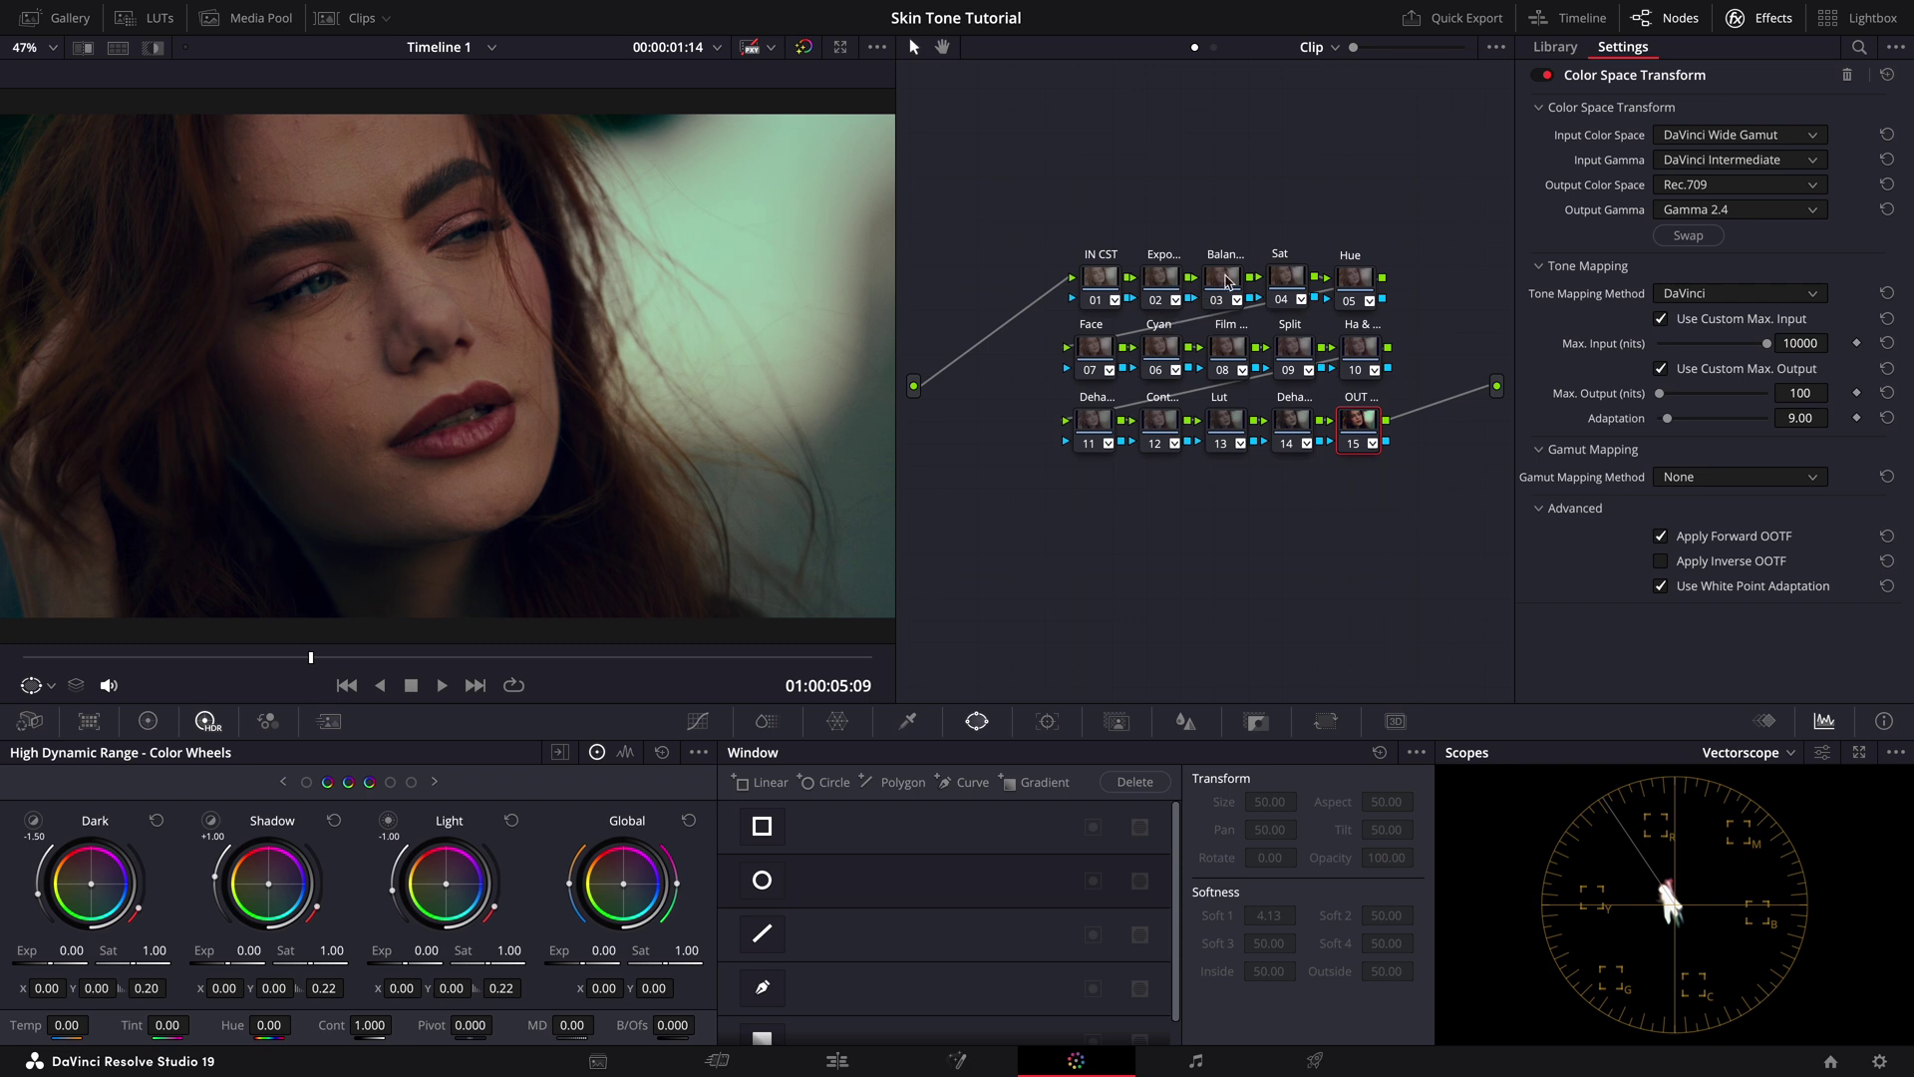
click(1225, 282)
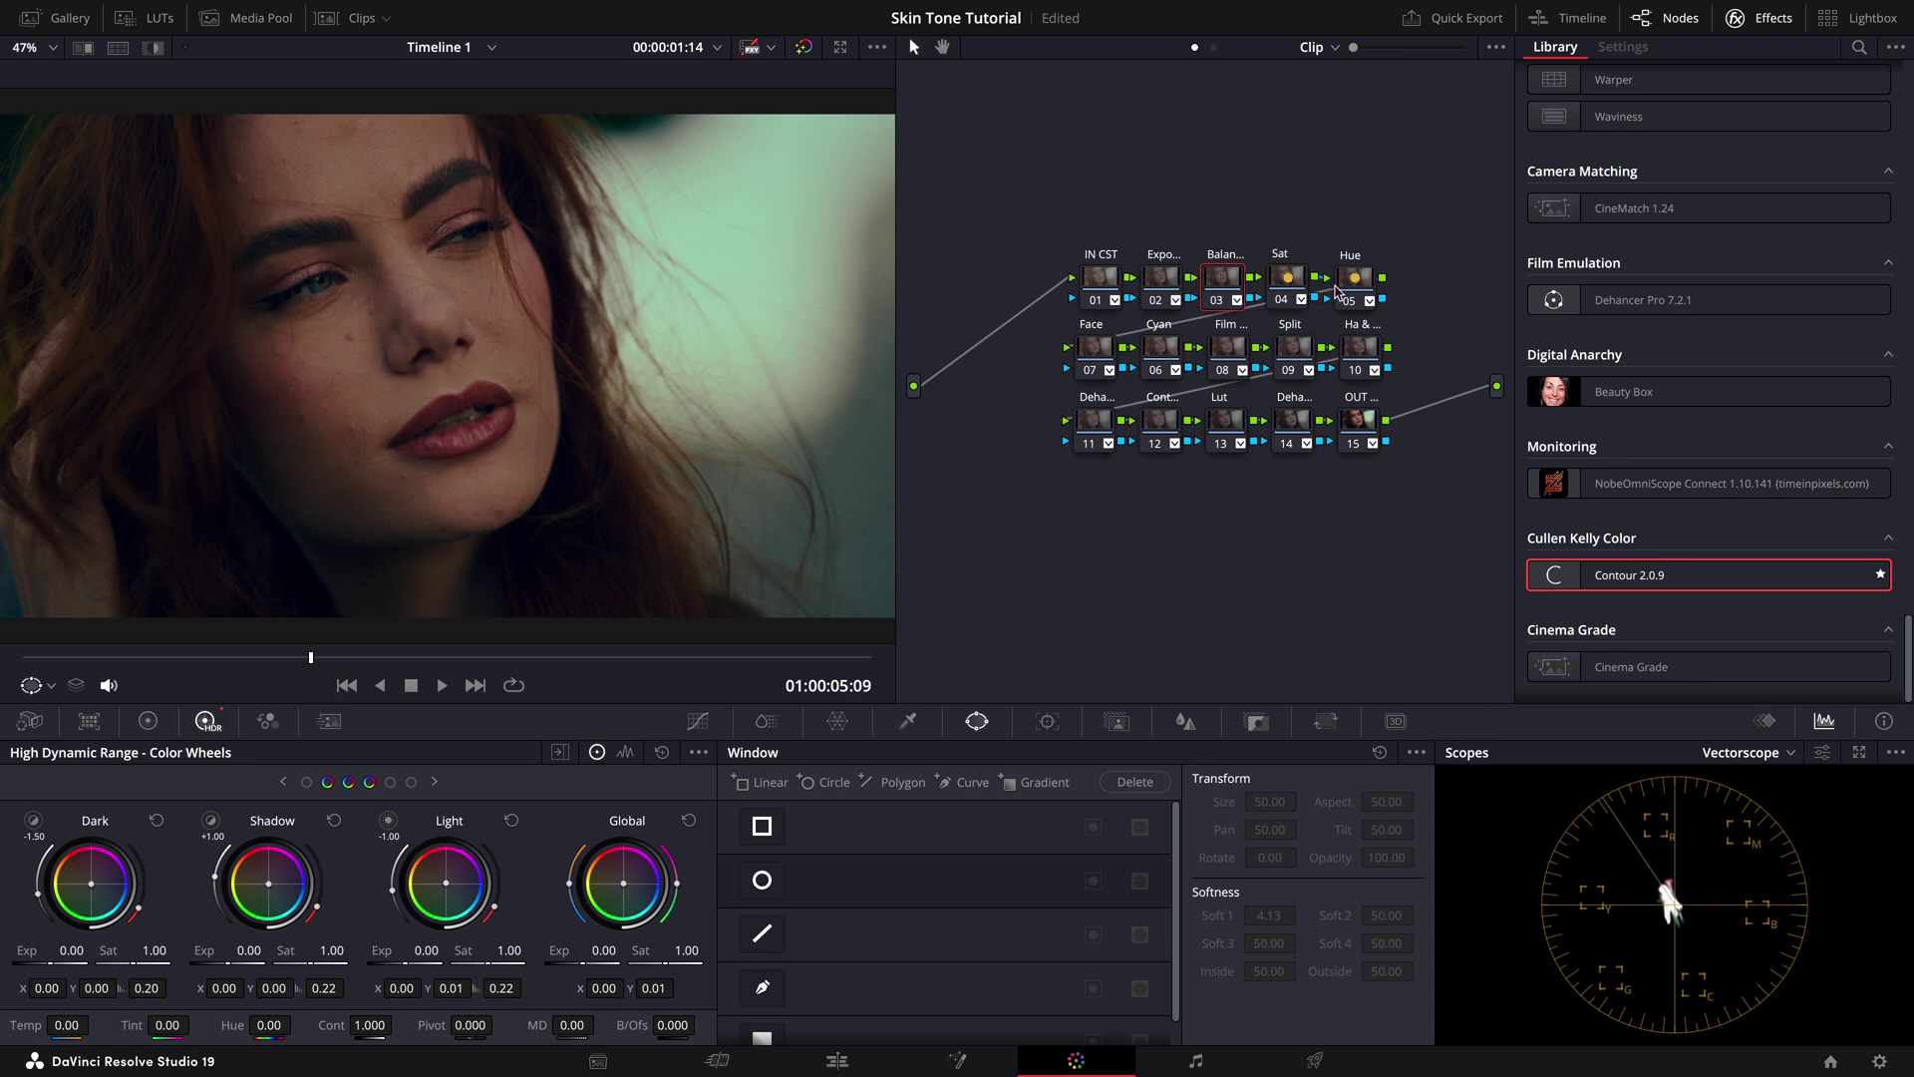
- Review the Sat and Hue DCTL nodes, then scroll through the Face node's Face Refinement settings
click(1292, 279)
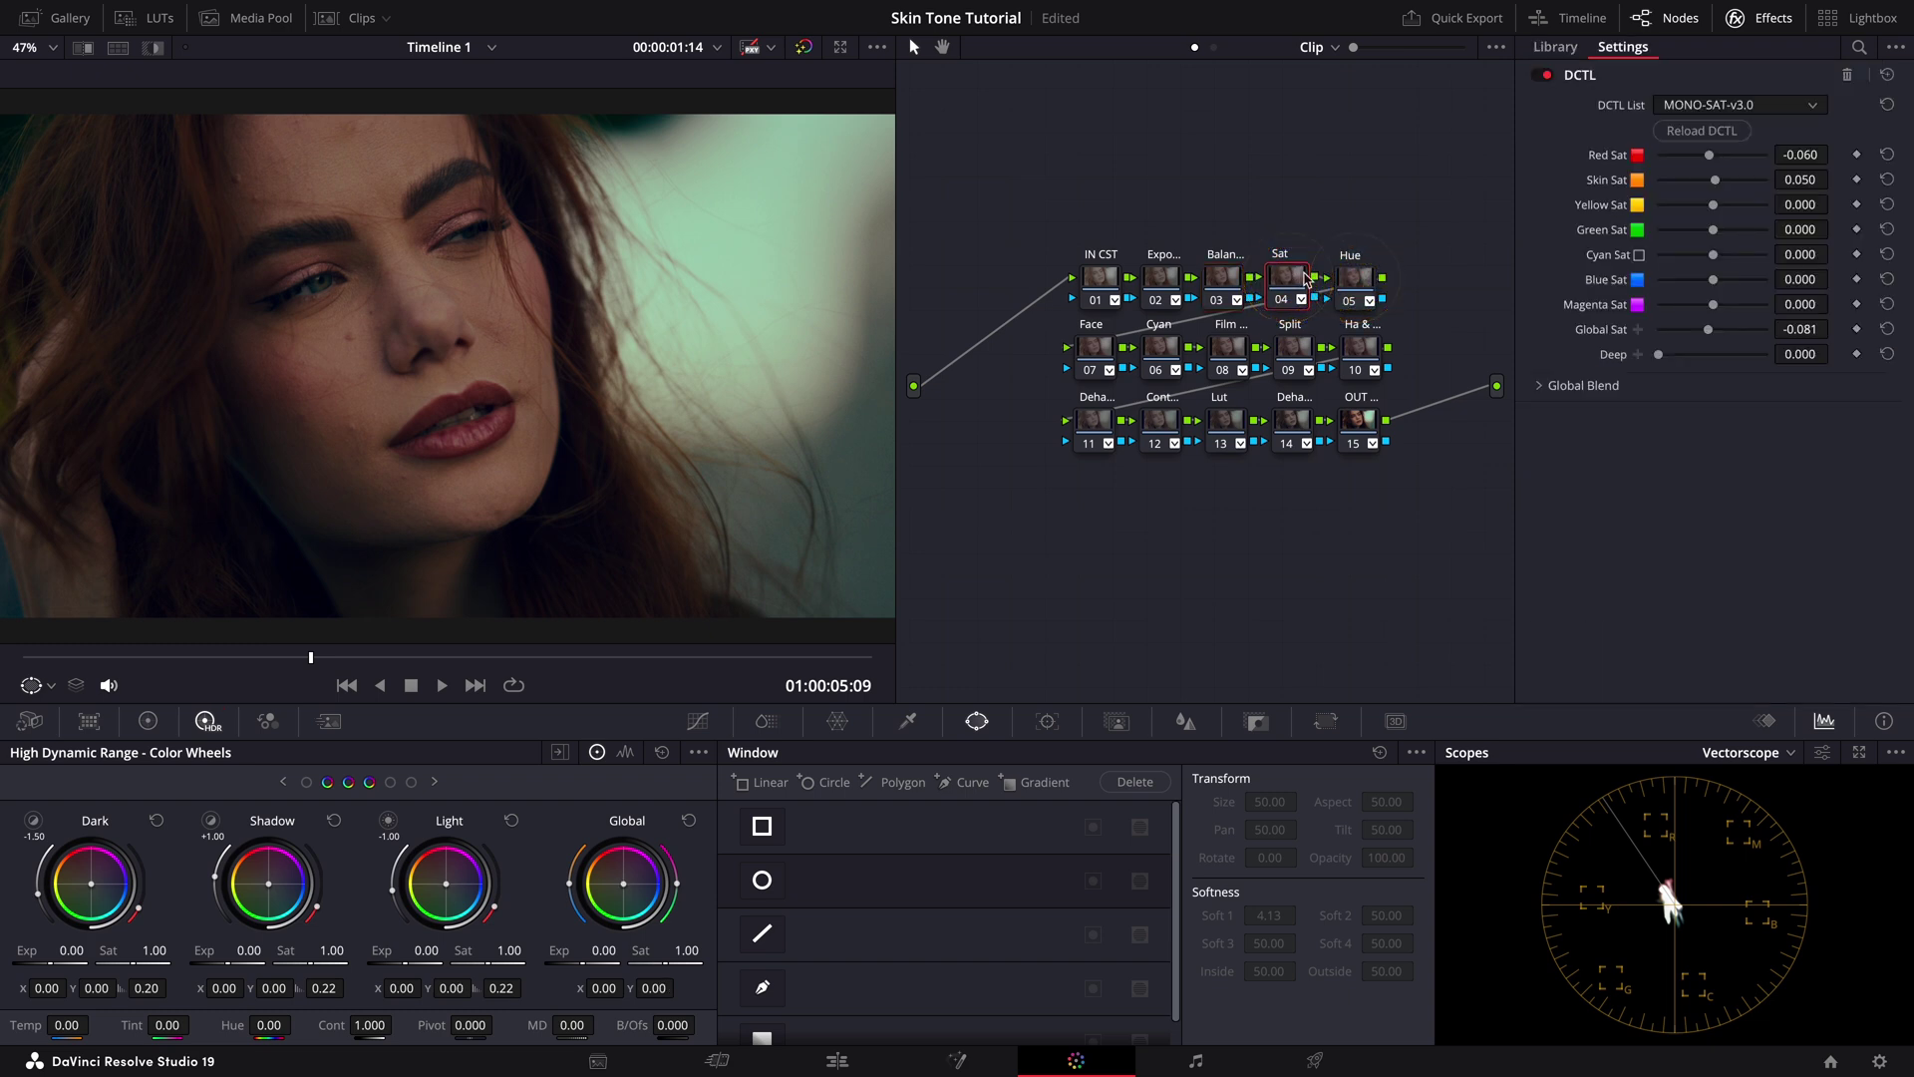
click(1351, 282)
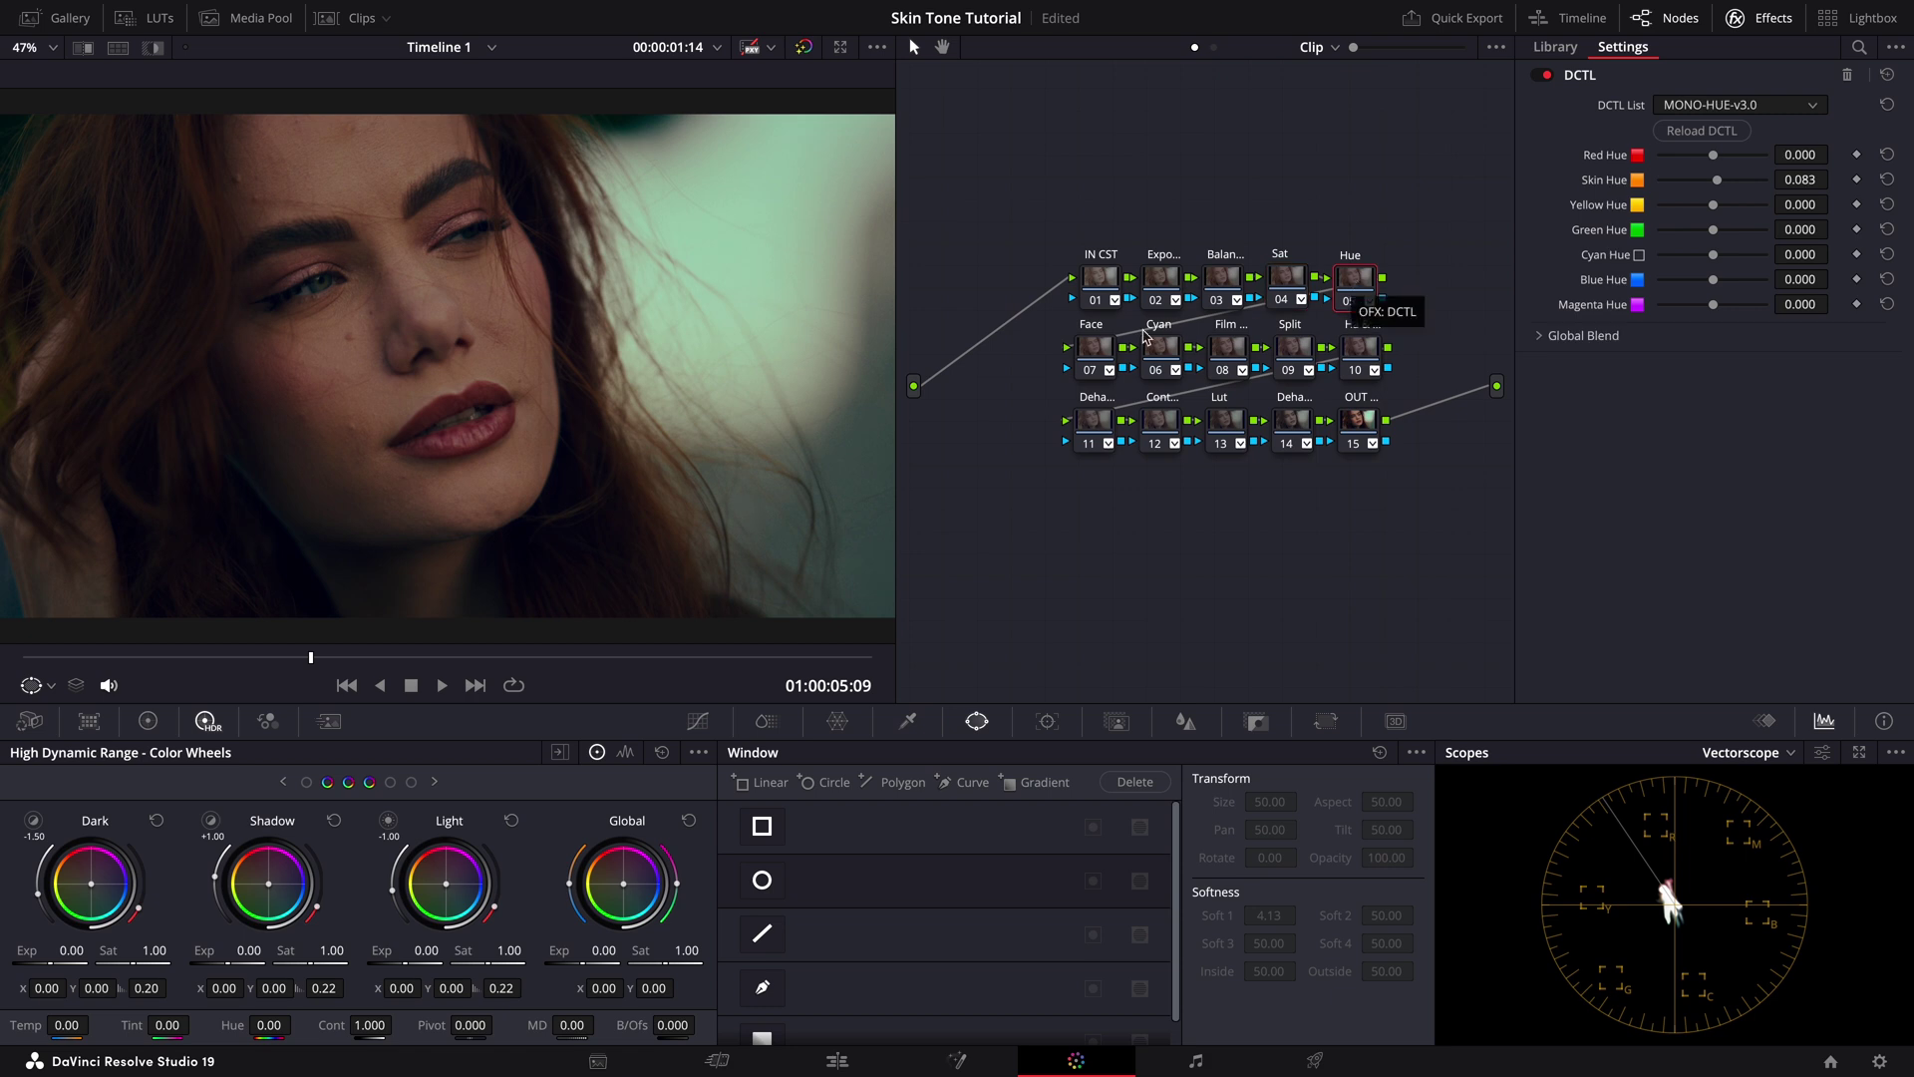
click(1095, 348)
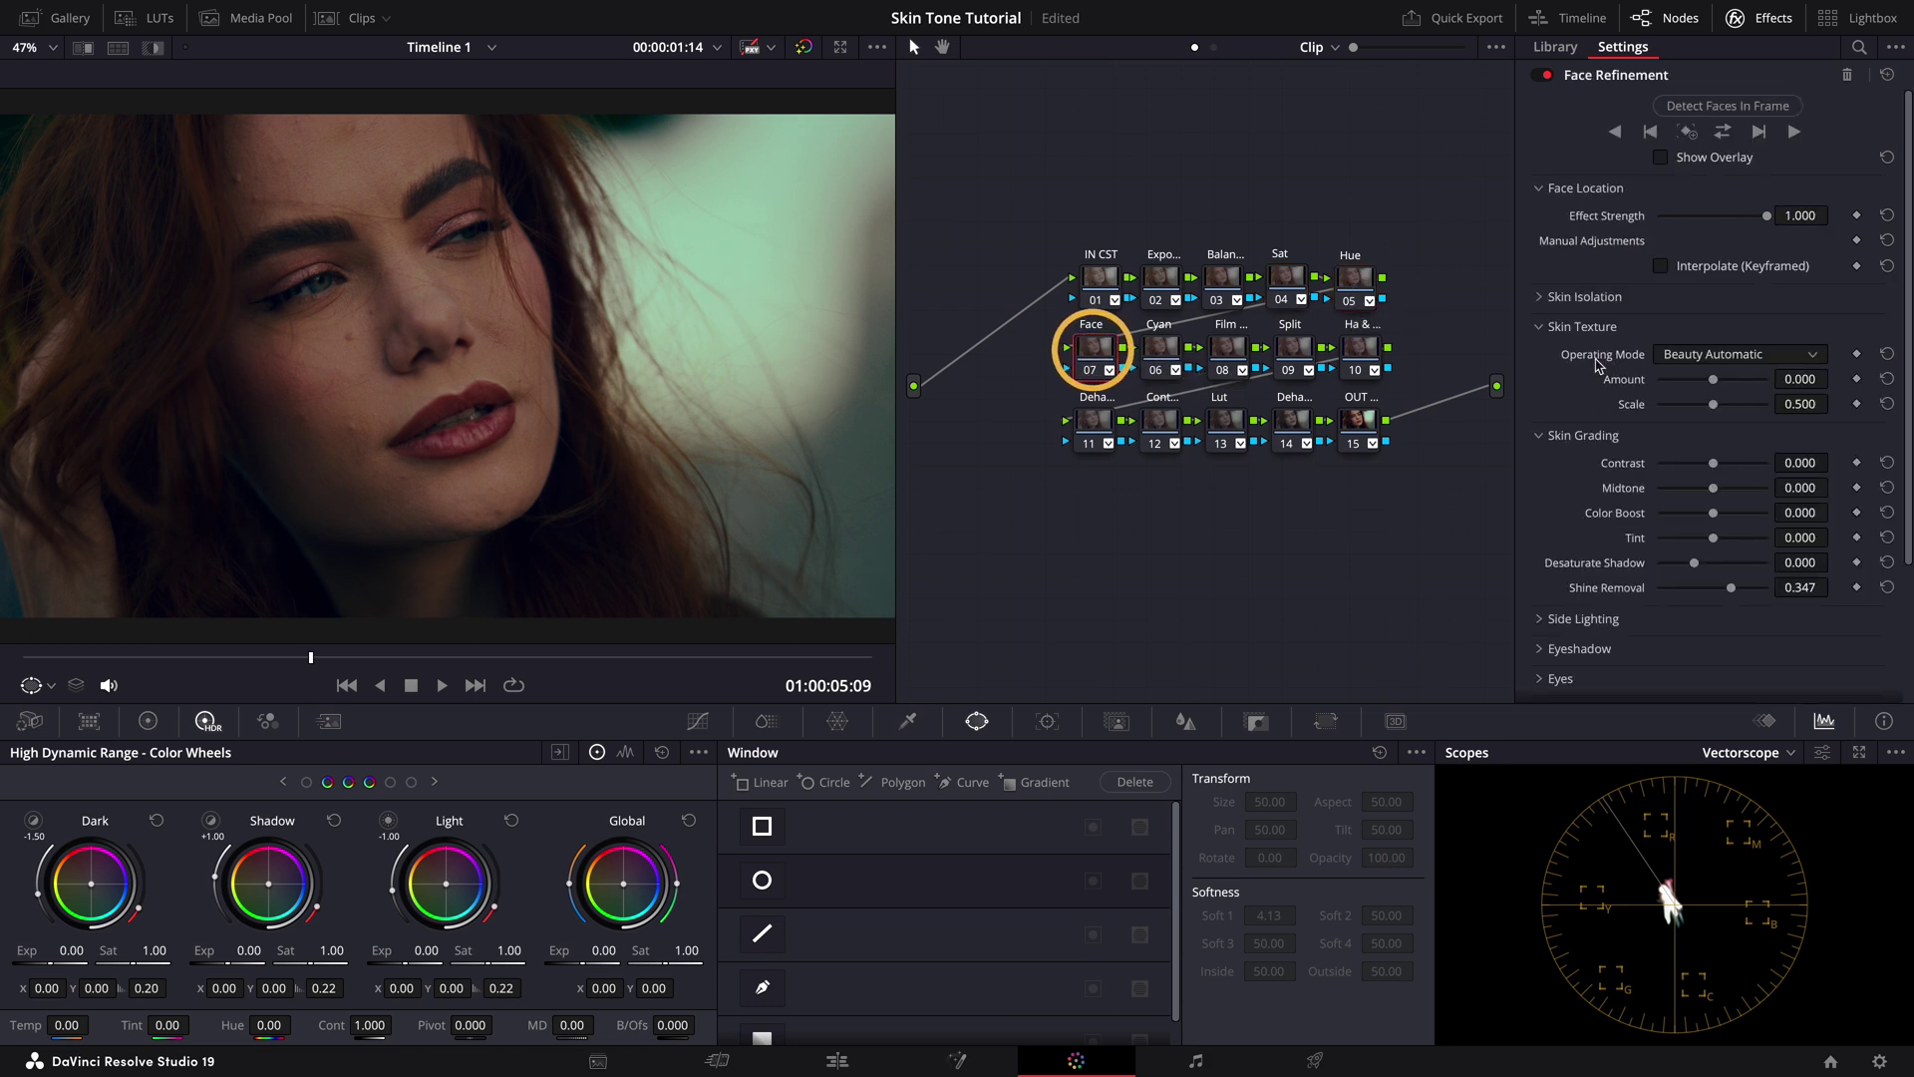
scroll(1602, 411, down, 2)
scroll(1602, 410, down, 1)
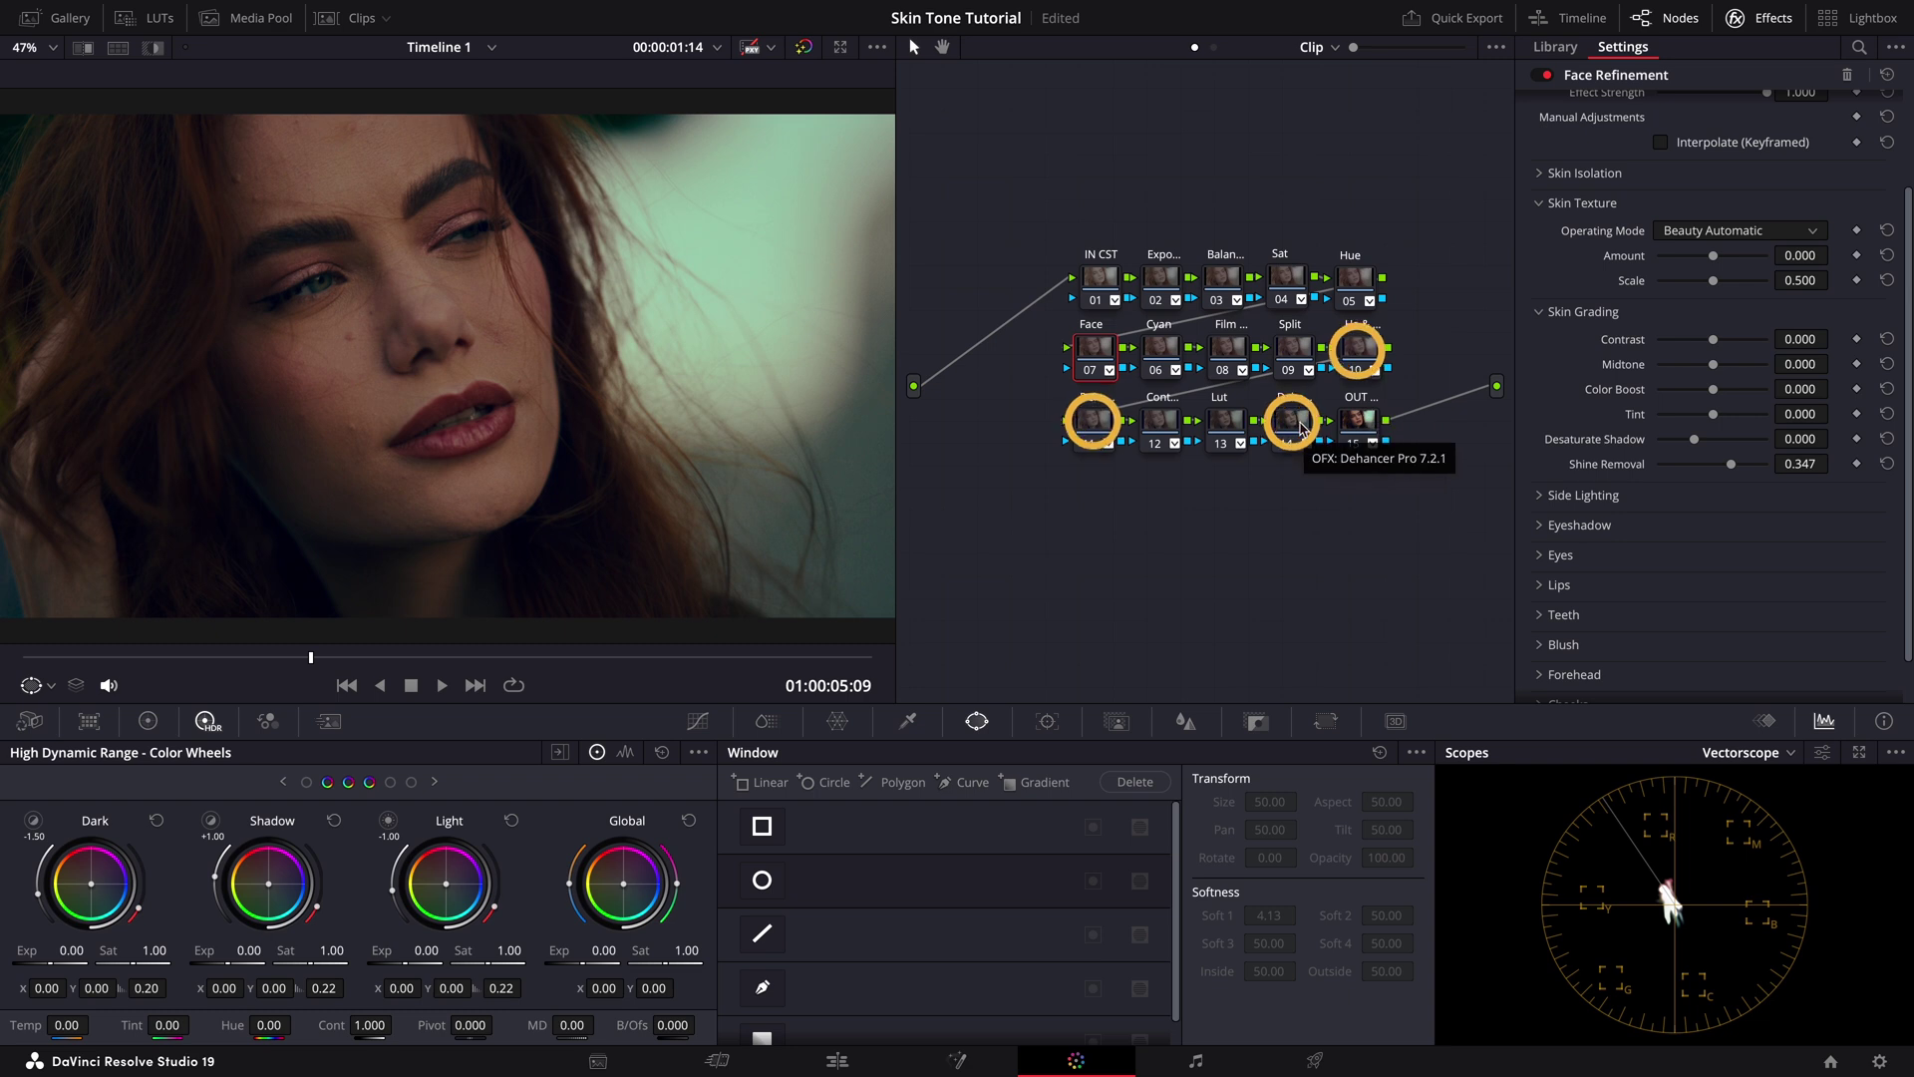
- Review the Dehancer Pro settings on nodes 14, 10 and 11
click(1298, 429)
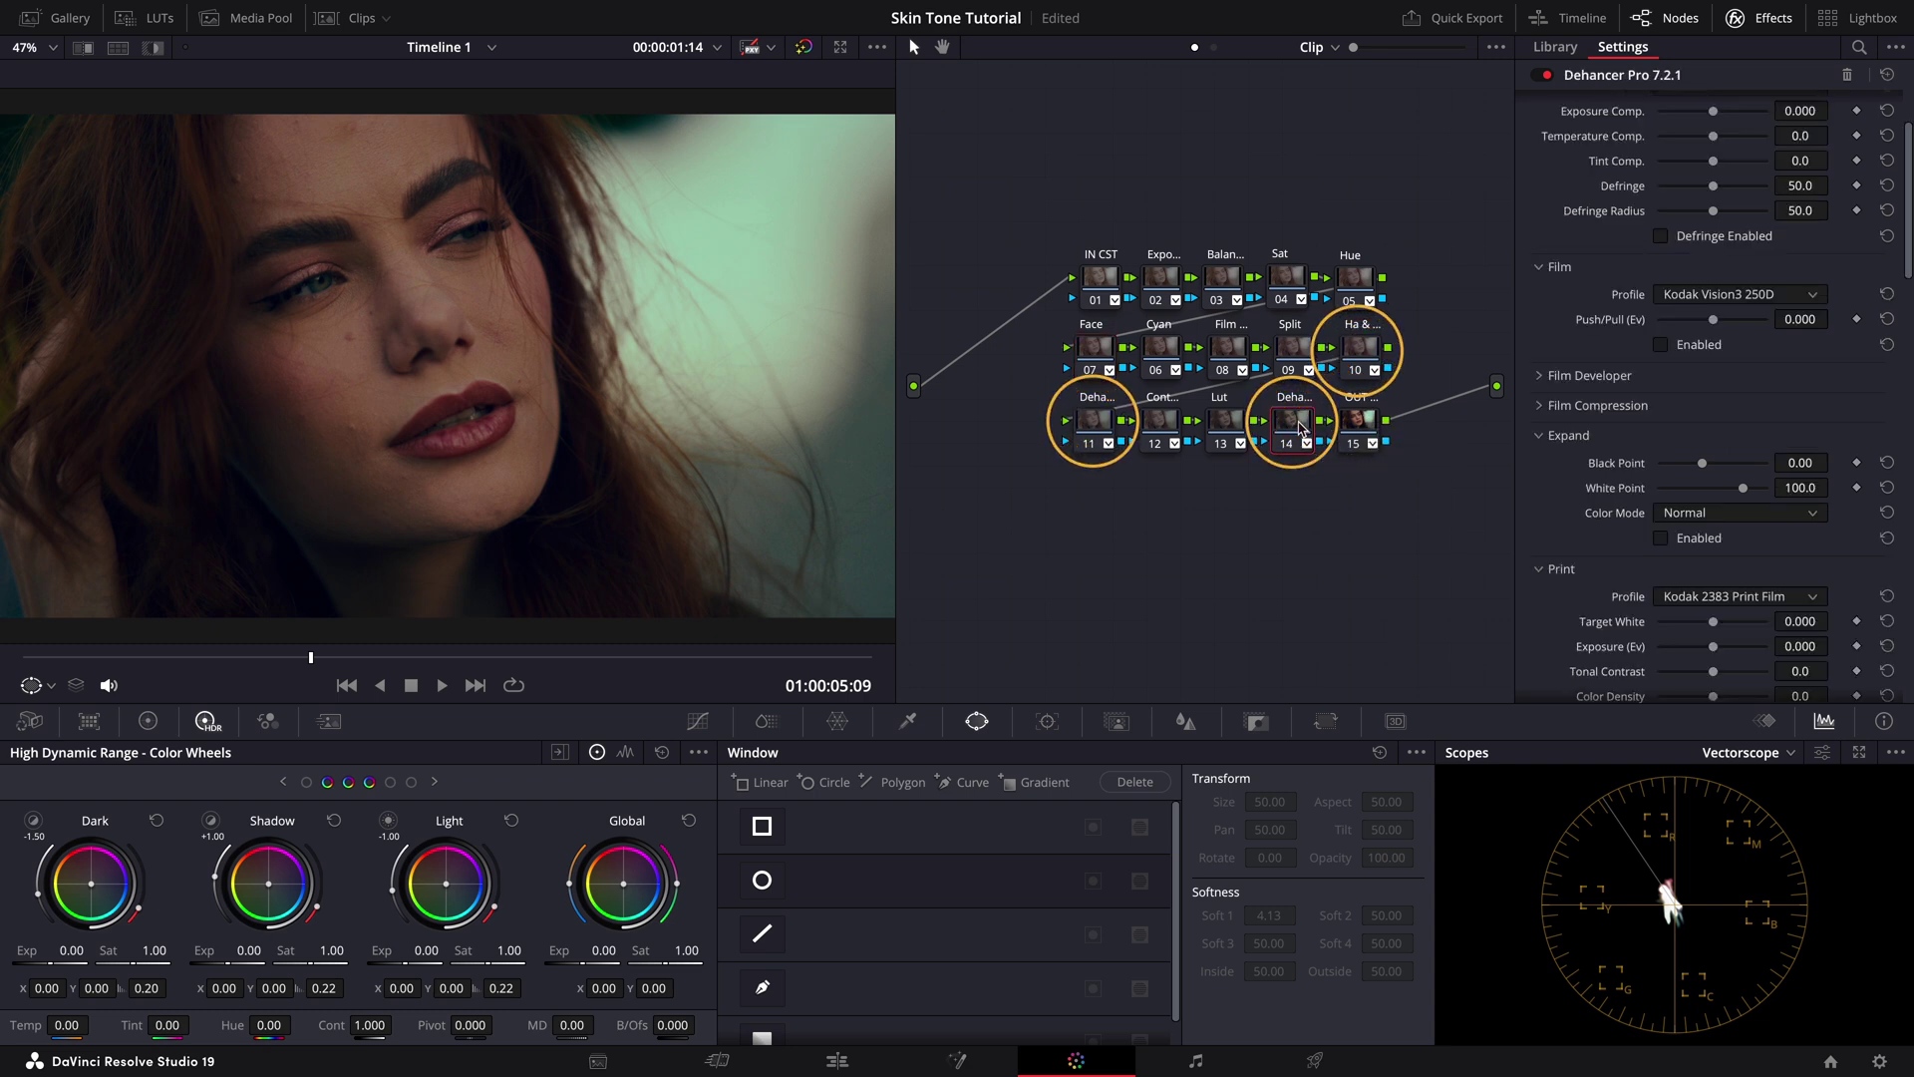
scroll(1820, 464, down, 5)
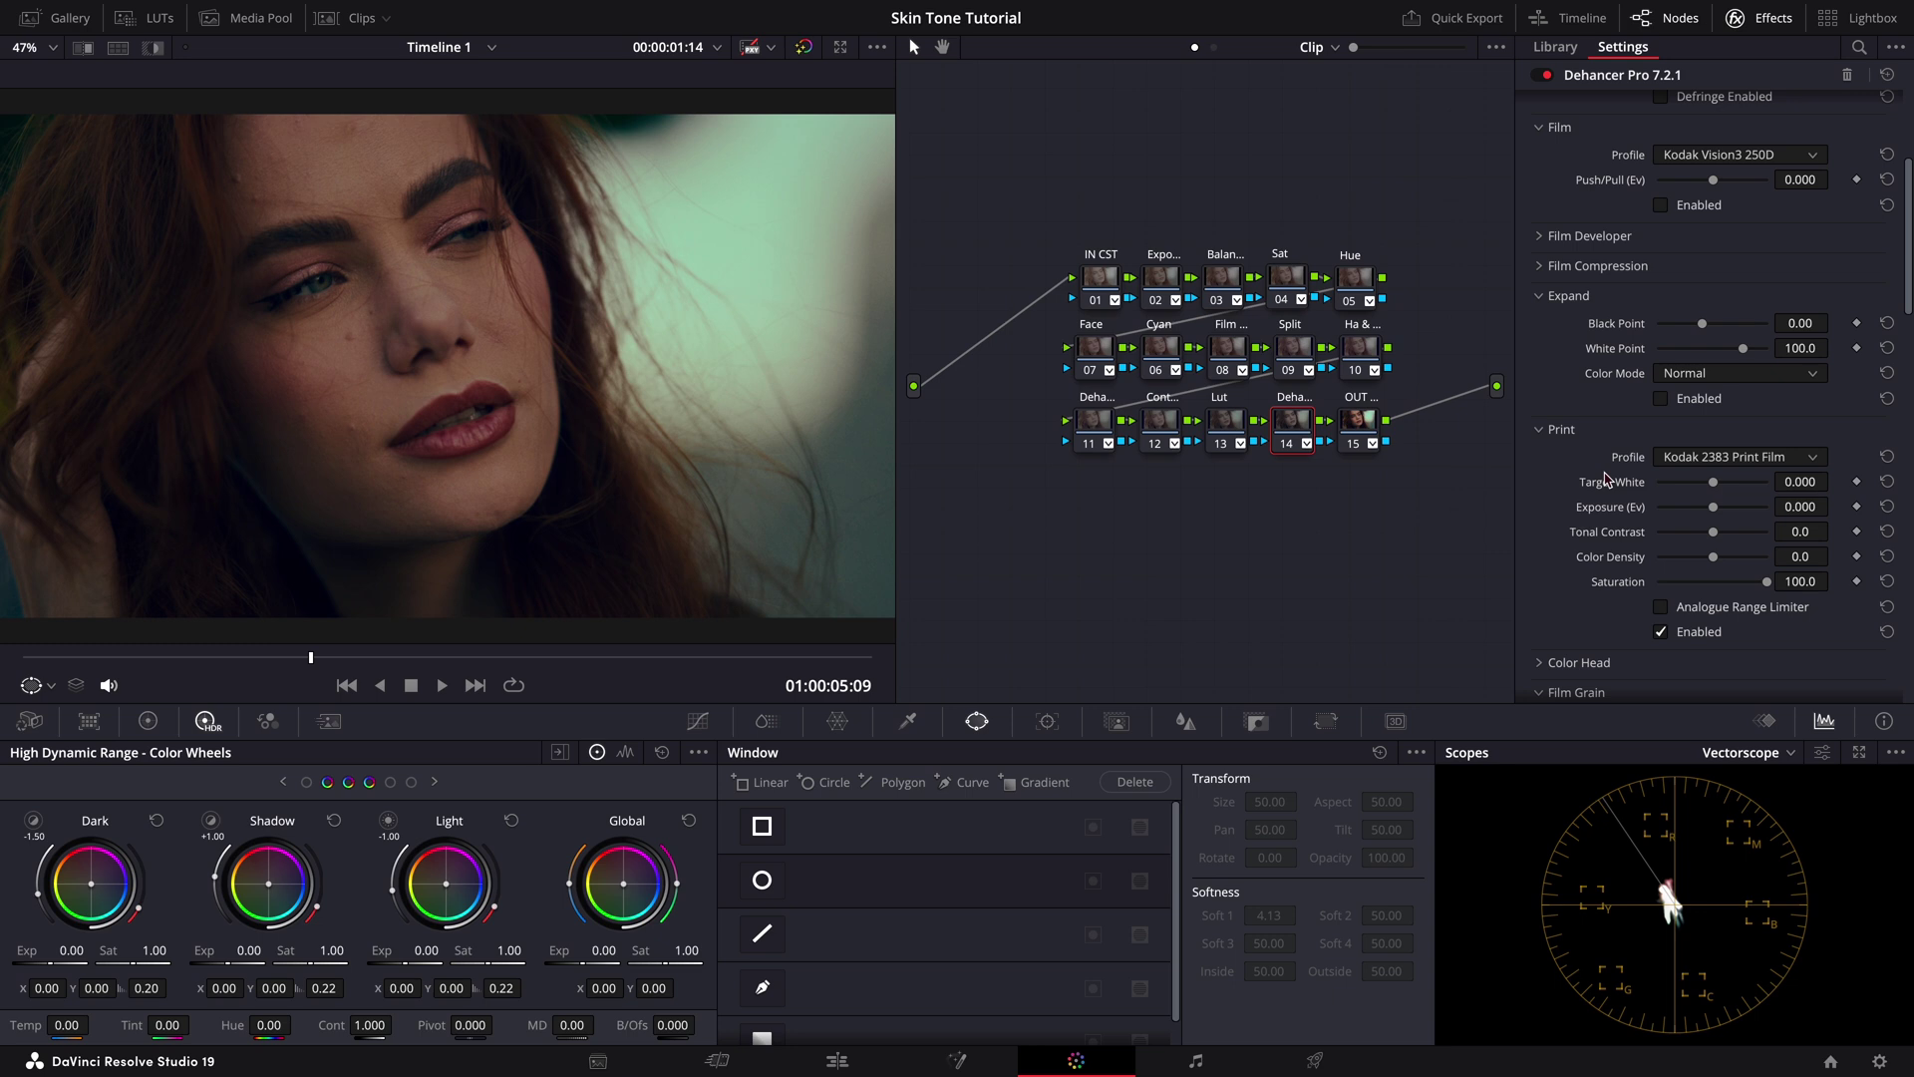
click(1369, 349)
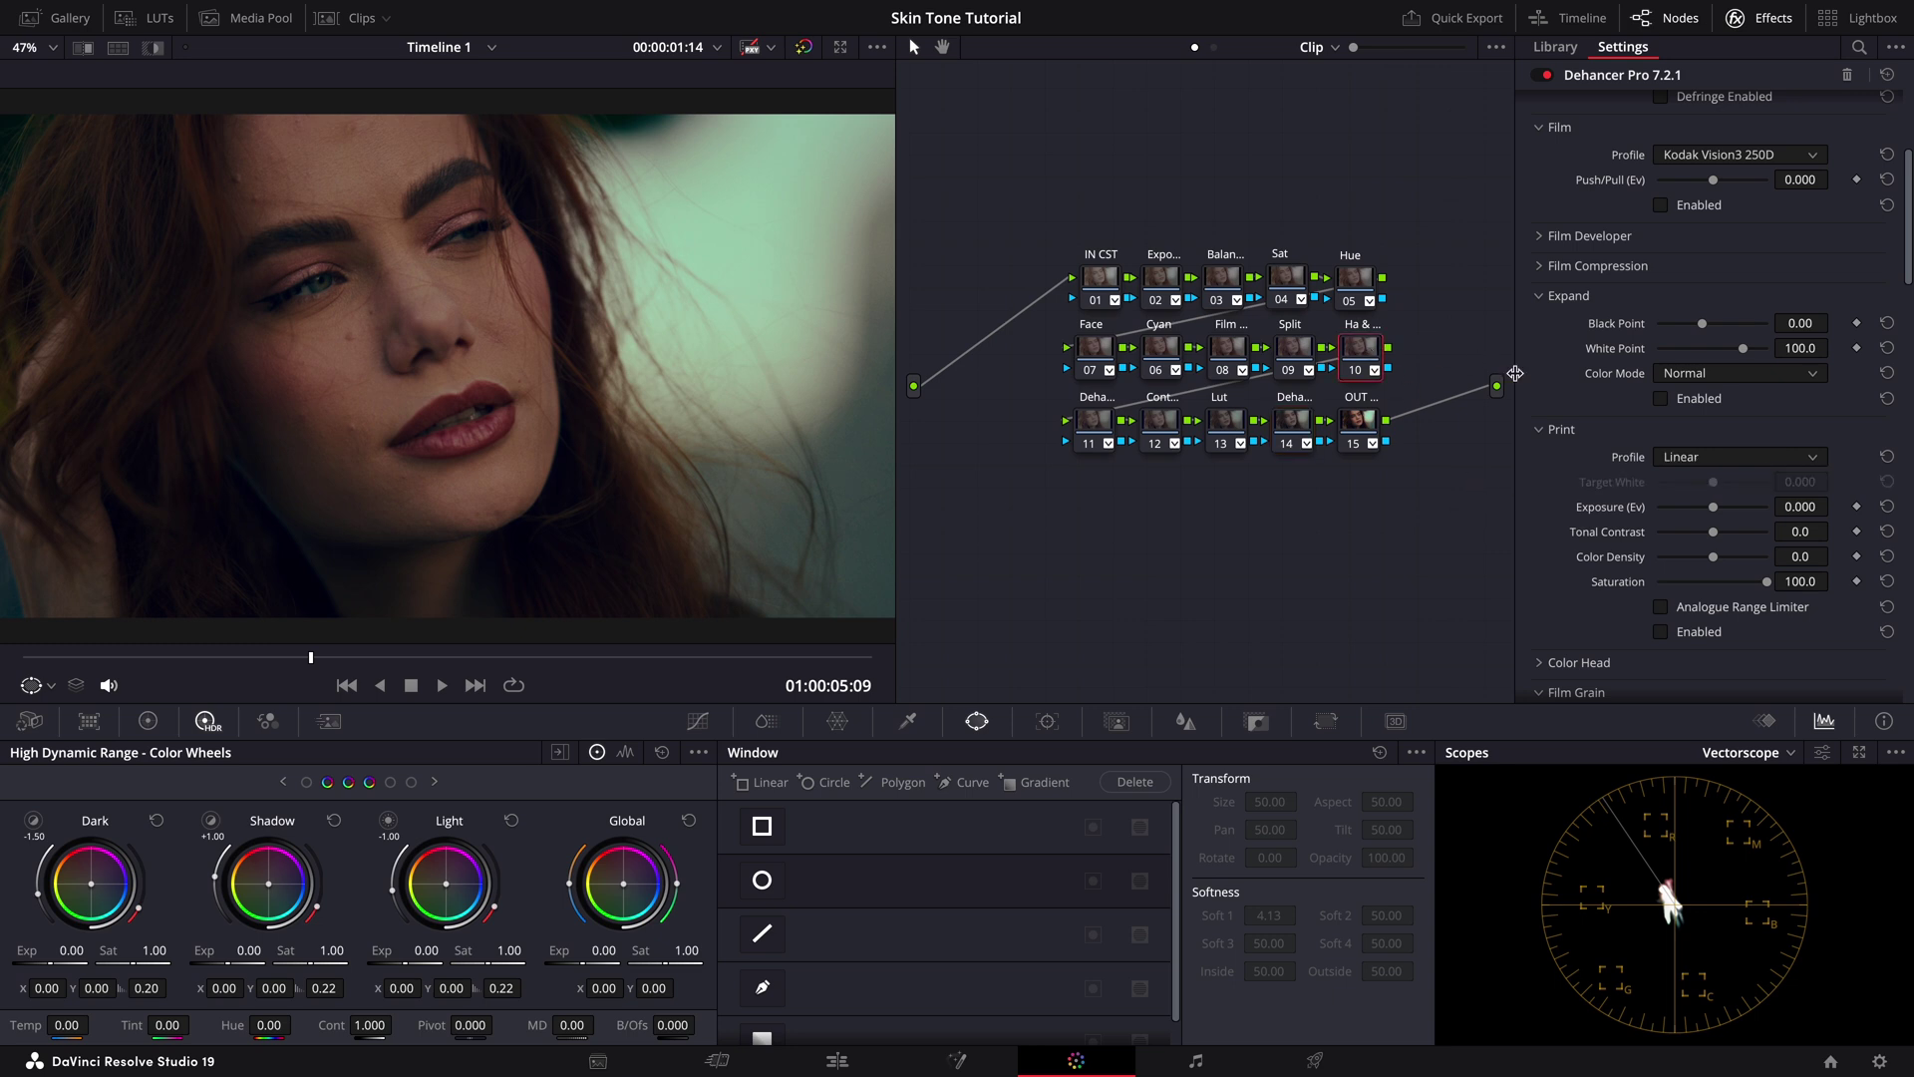
click(1114, 429)
scroll(1590, 634, down, 3)
scroll(1592, 634, down, 1)
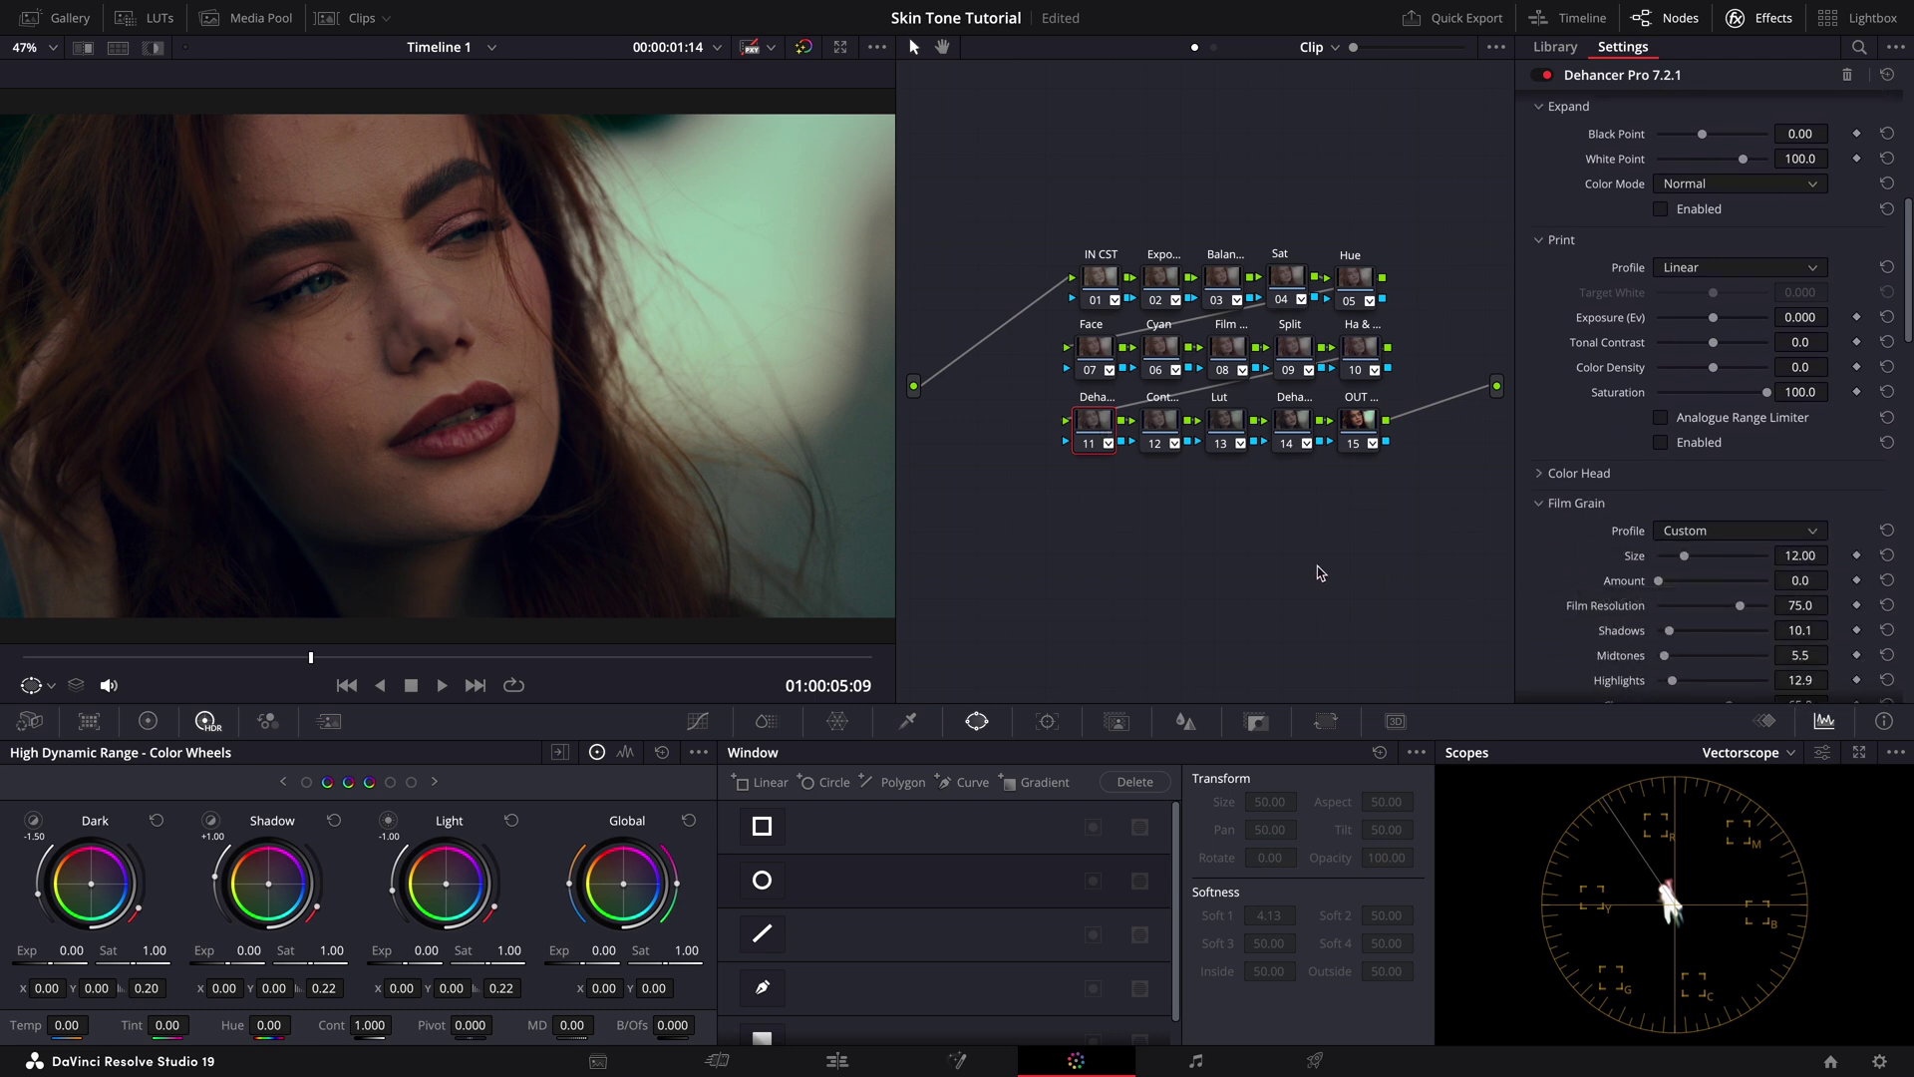
- Inspect the Cyan DCTL node and node 08's film look, then select the Lut node
click(1164, 347)
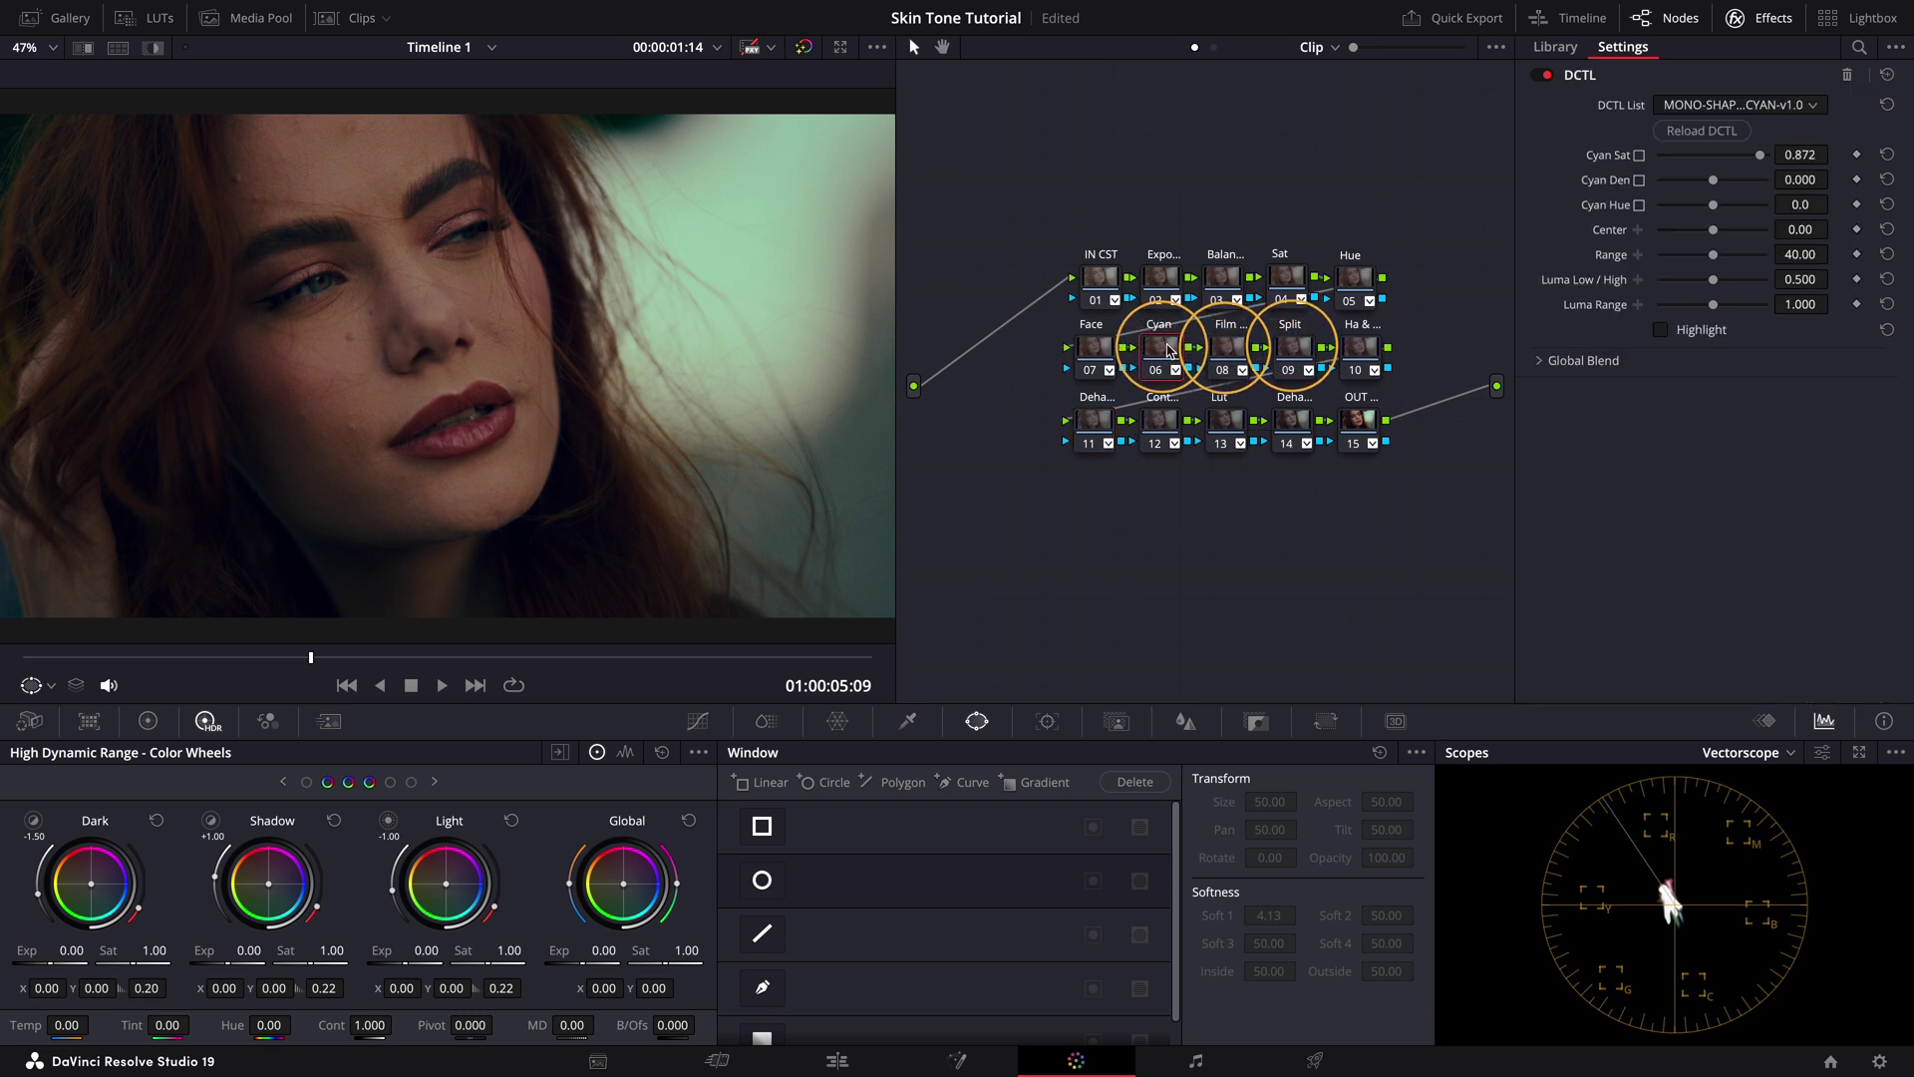
click(1241, 350)
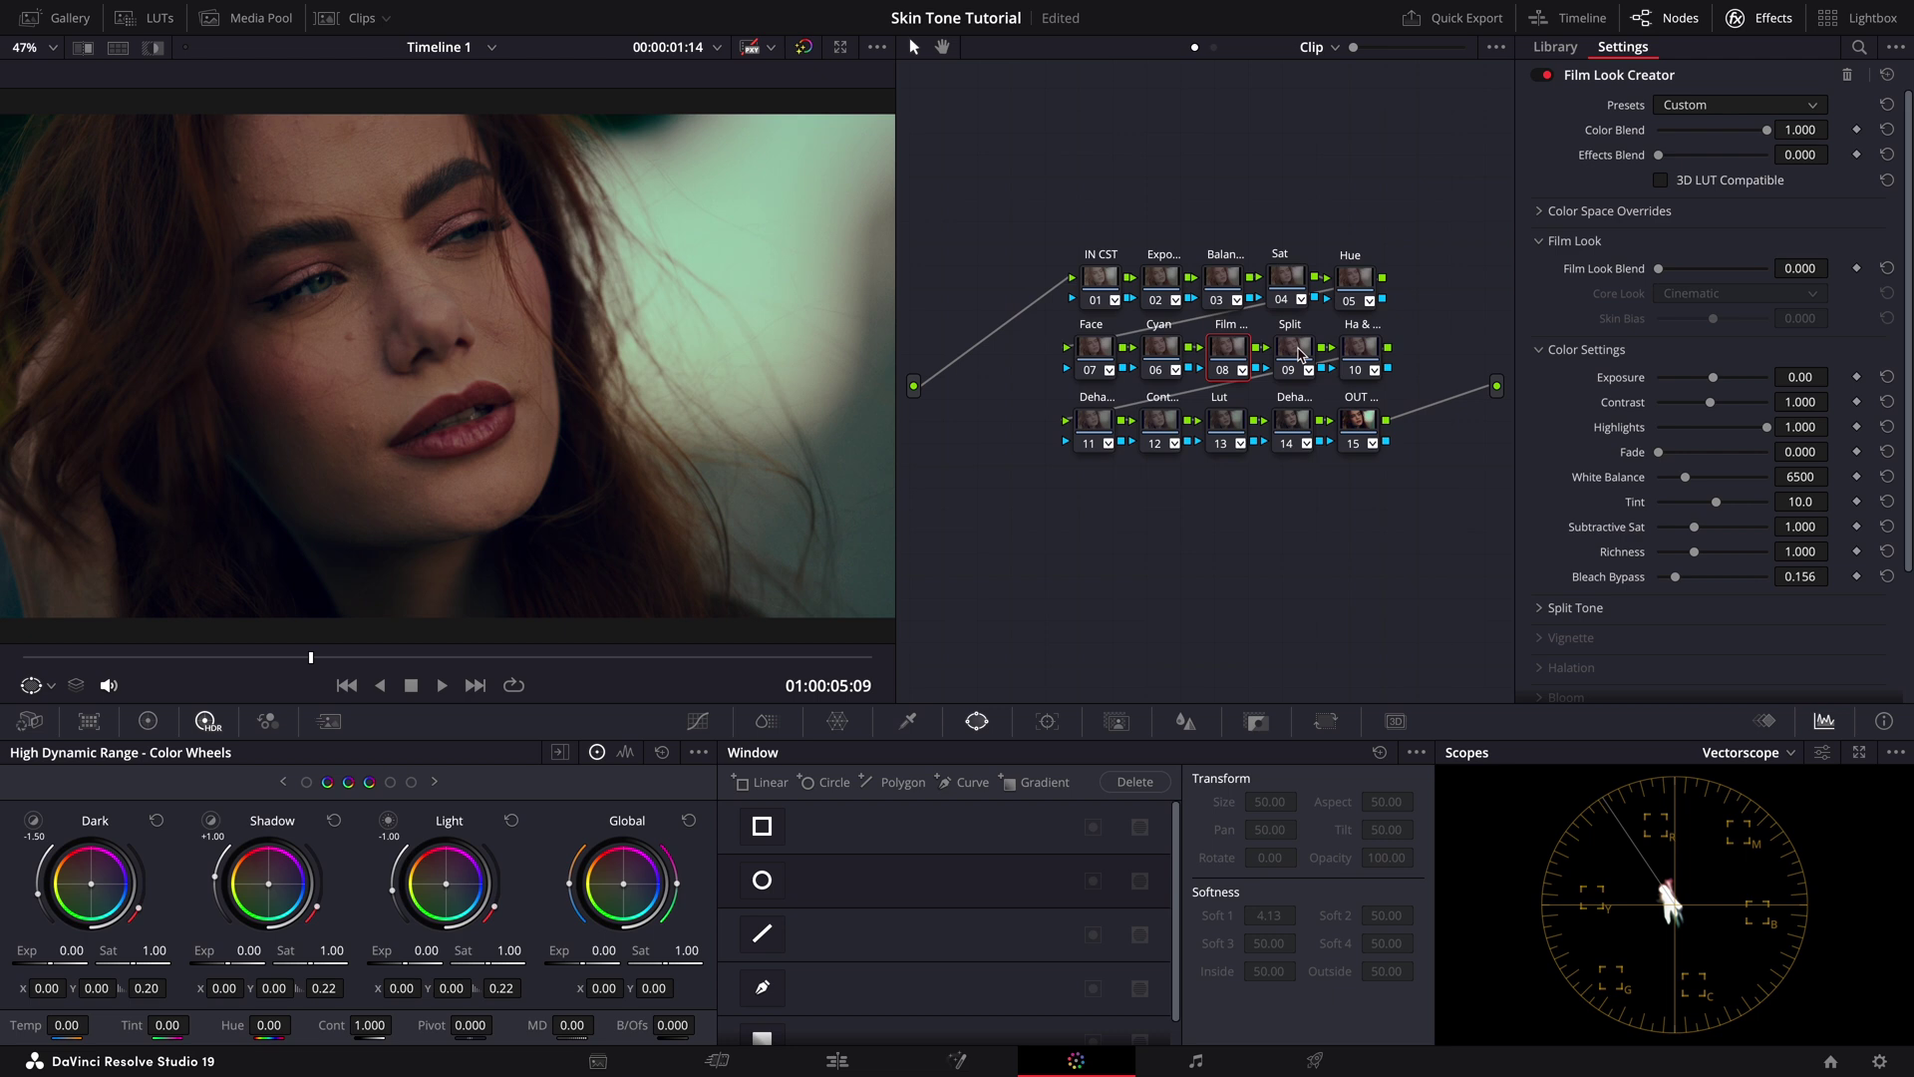
click(1226, 427)
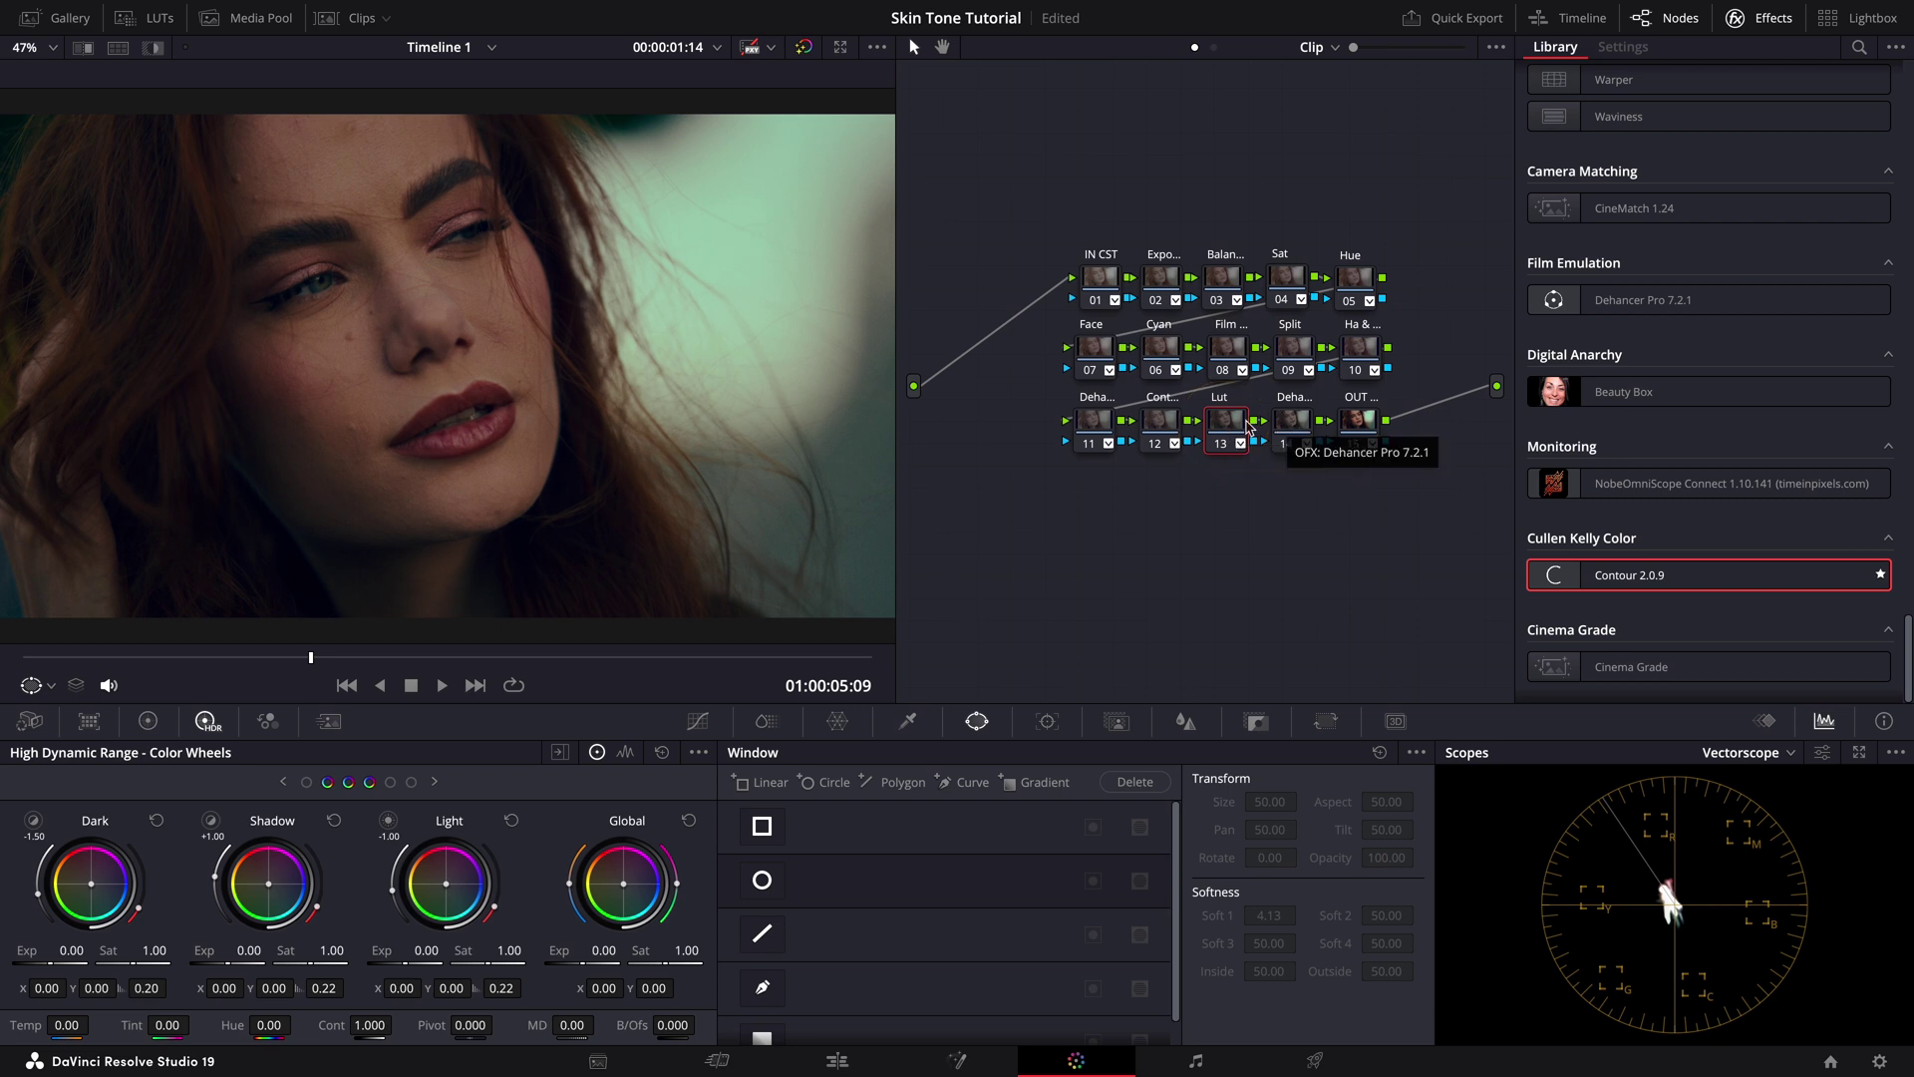
- Review node 12's Contour settings down to Split, then OUT node 15's Rec.709 Gamma 2.4 transform
click(1160, 424)
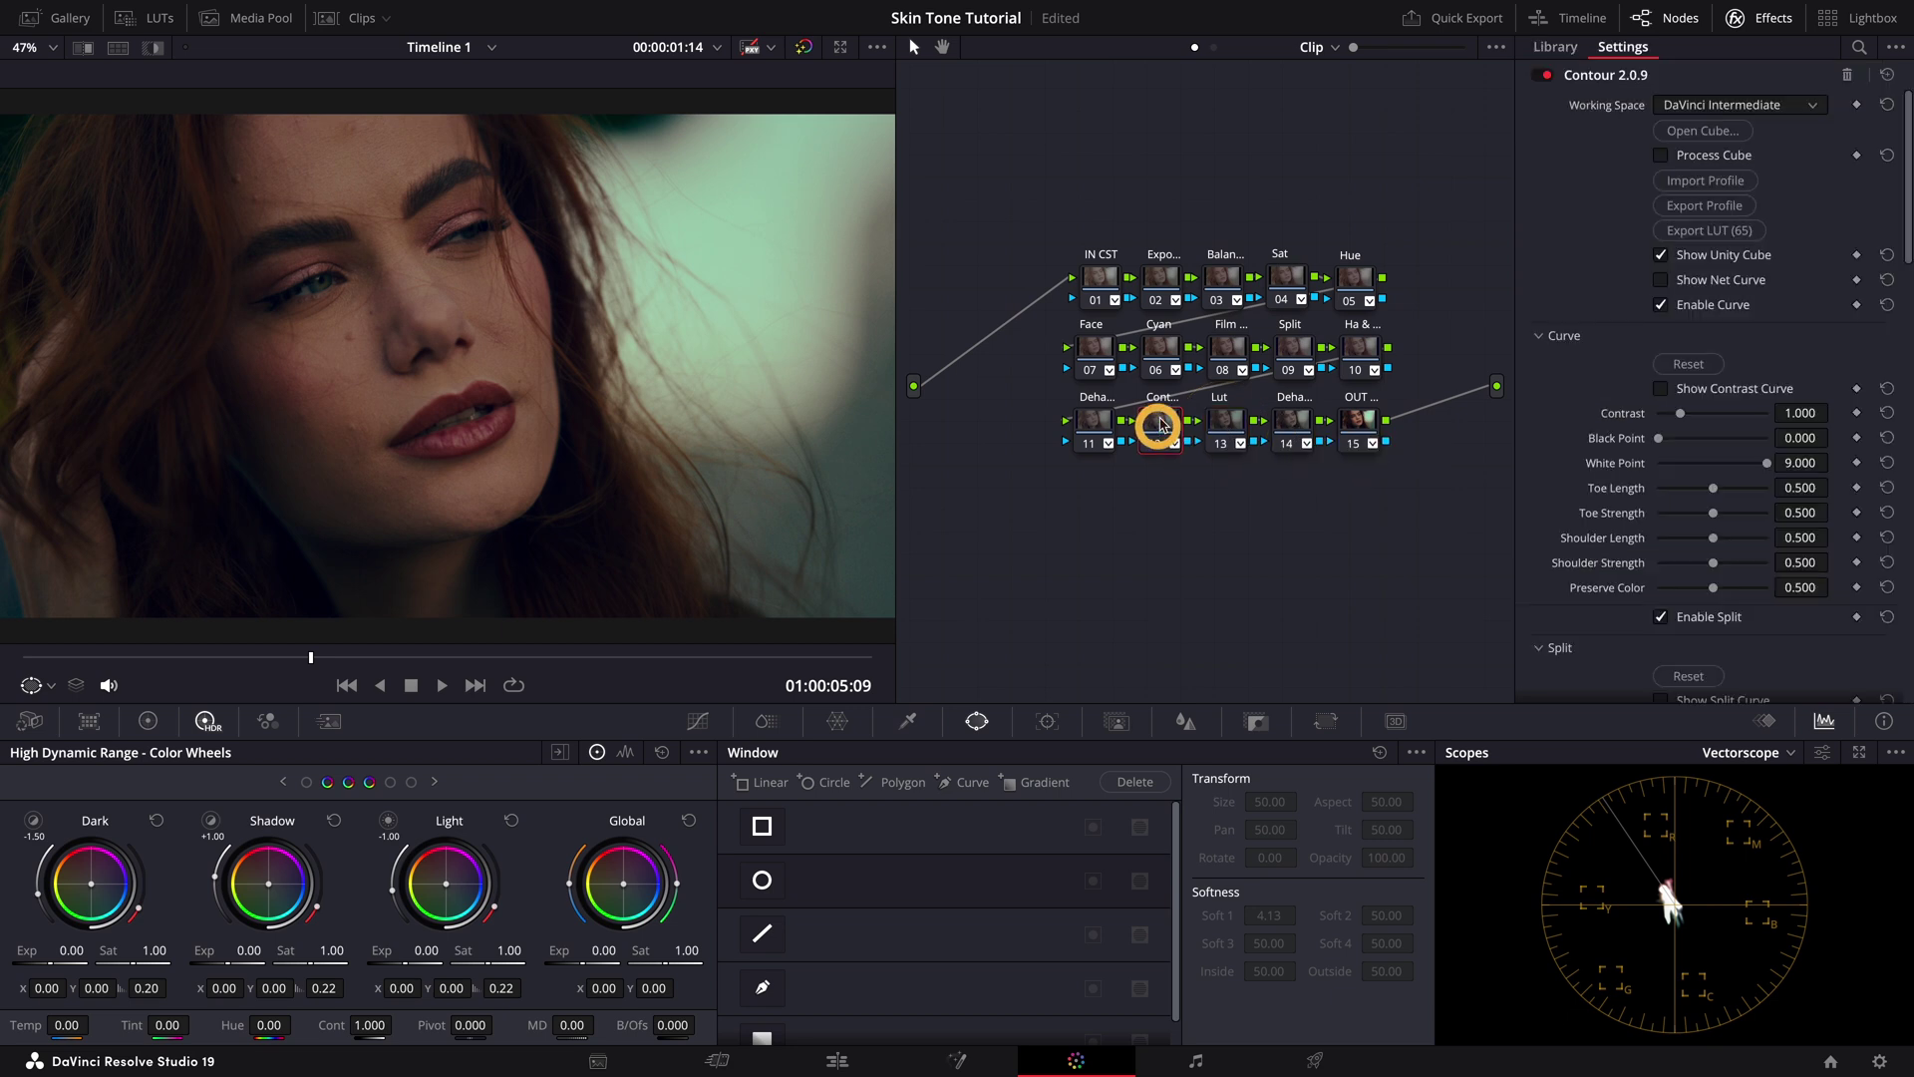
scroll(1575, 441, down, 1)
scroll(1575, 441, down, 6)
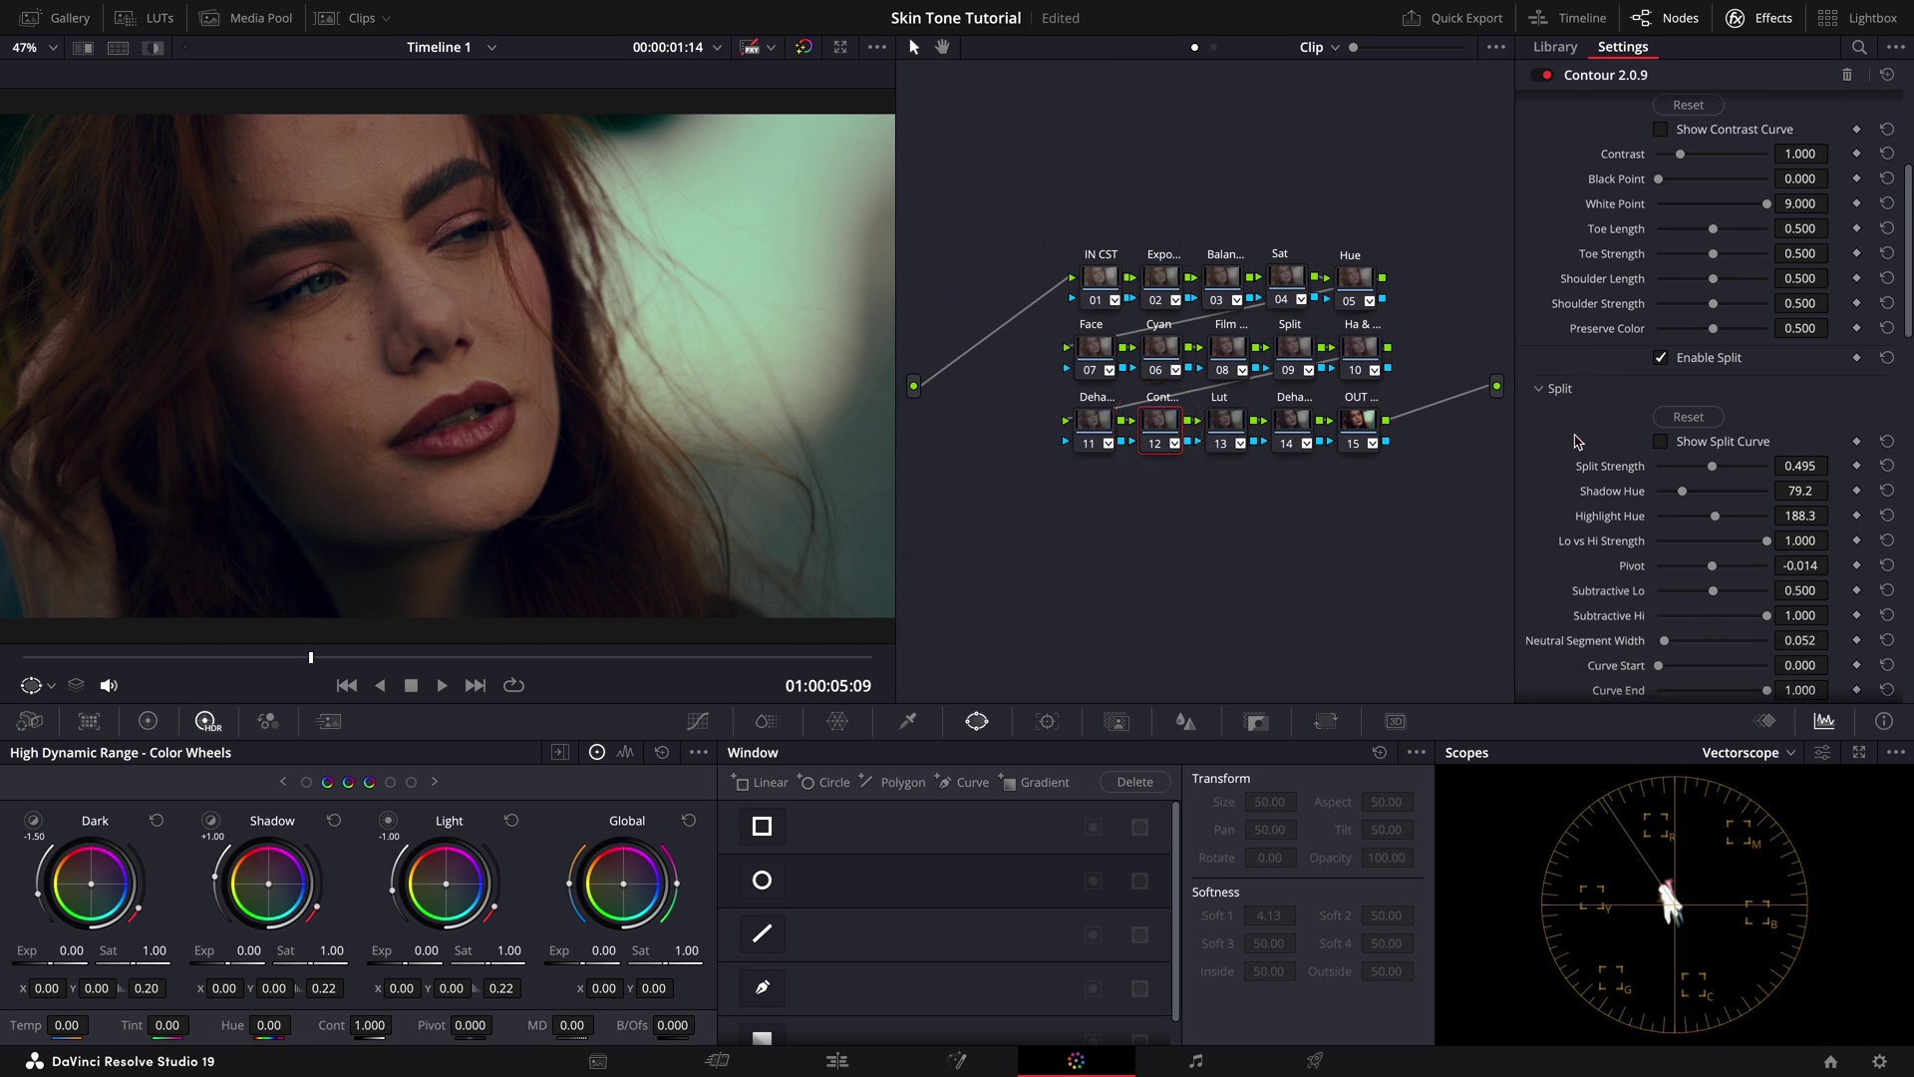
scroll(1575, 442, down, 4)
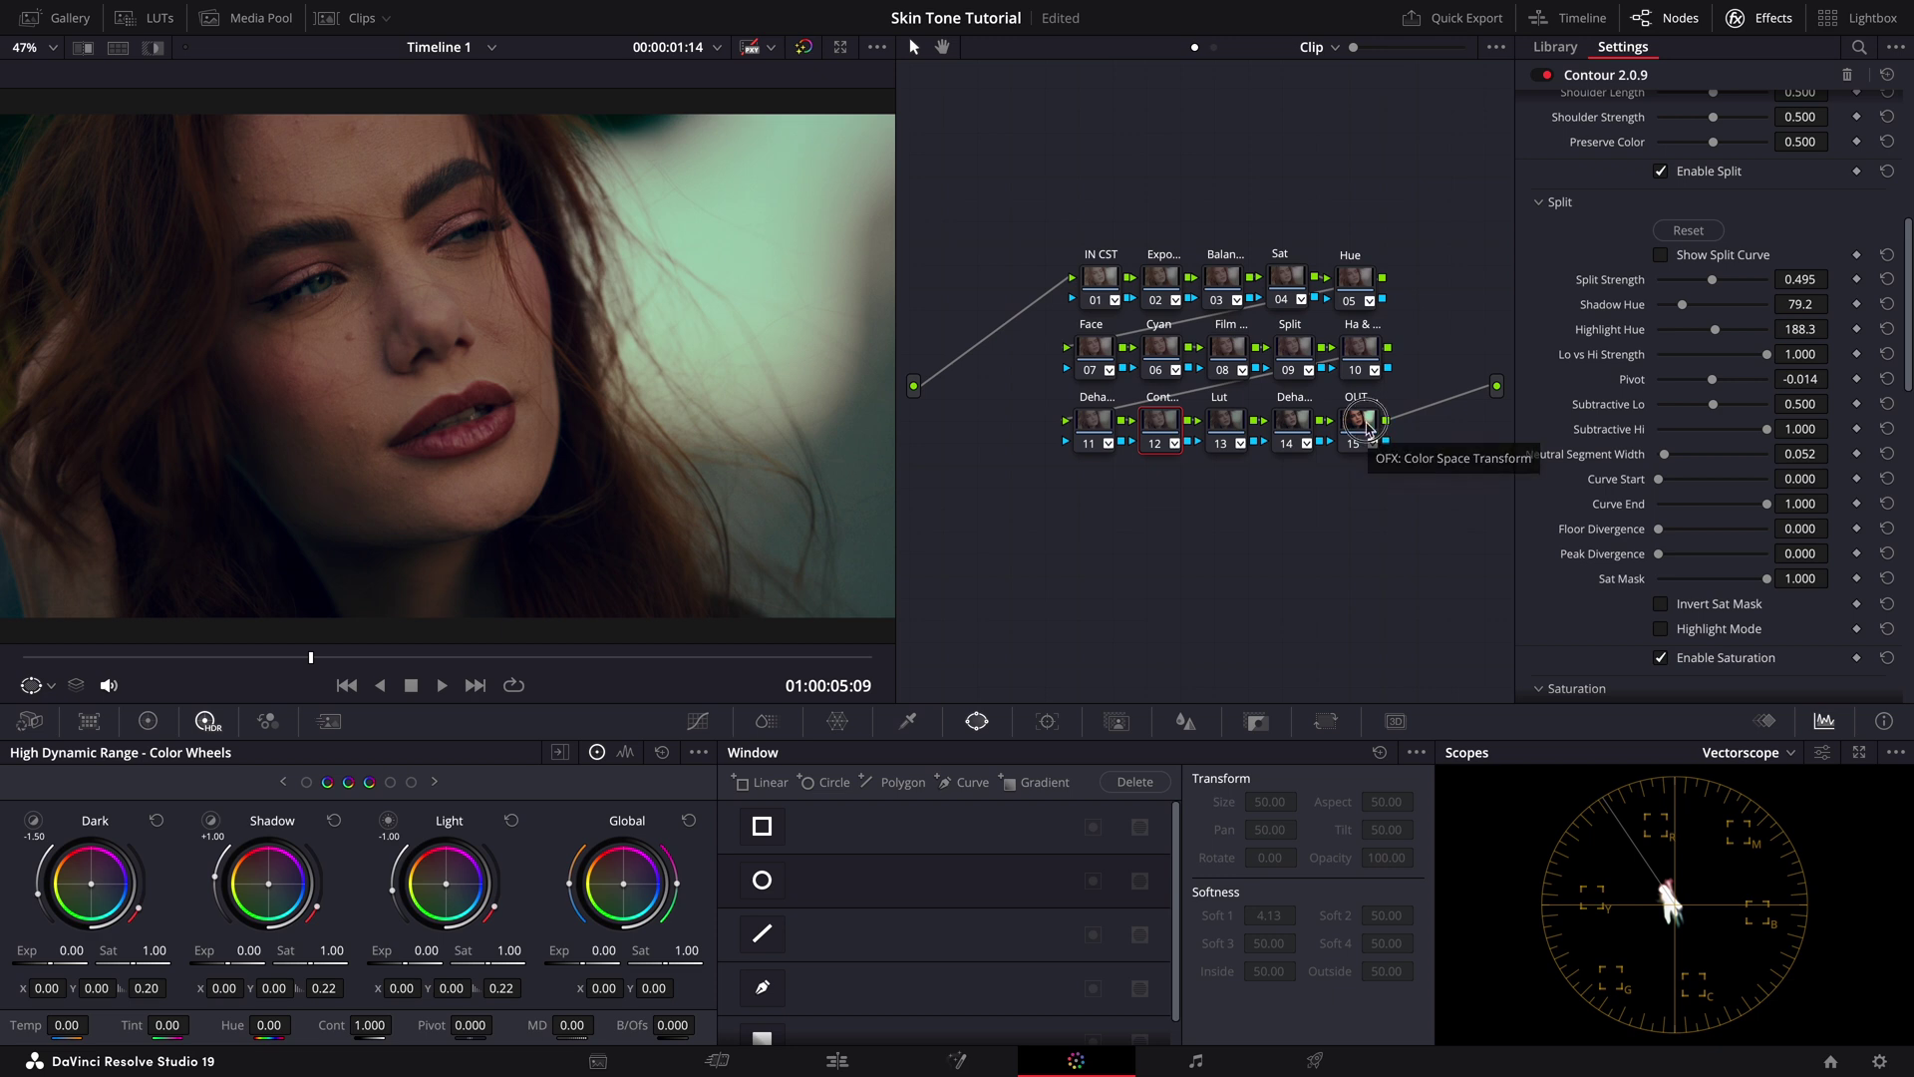
click(1369, 429)
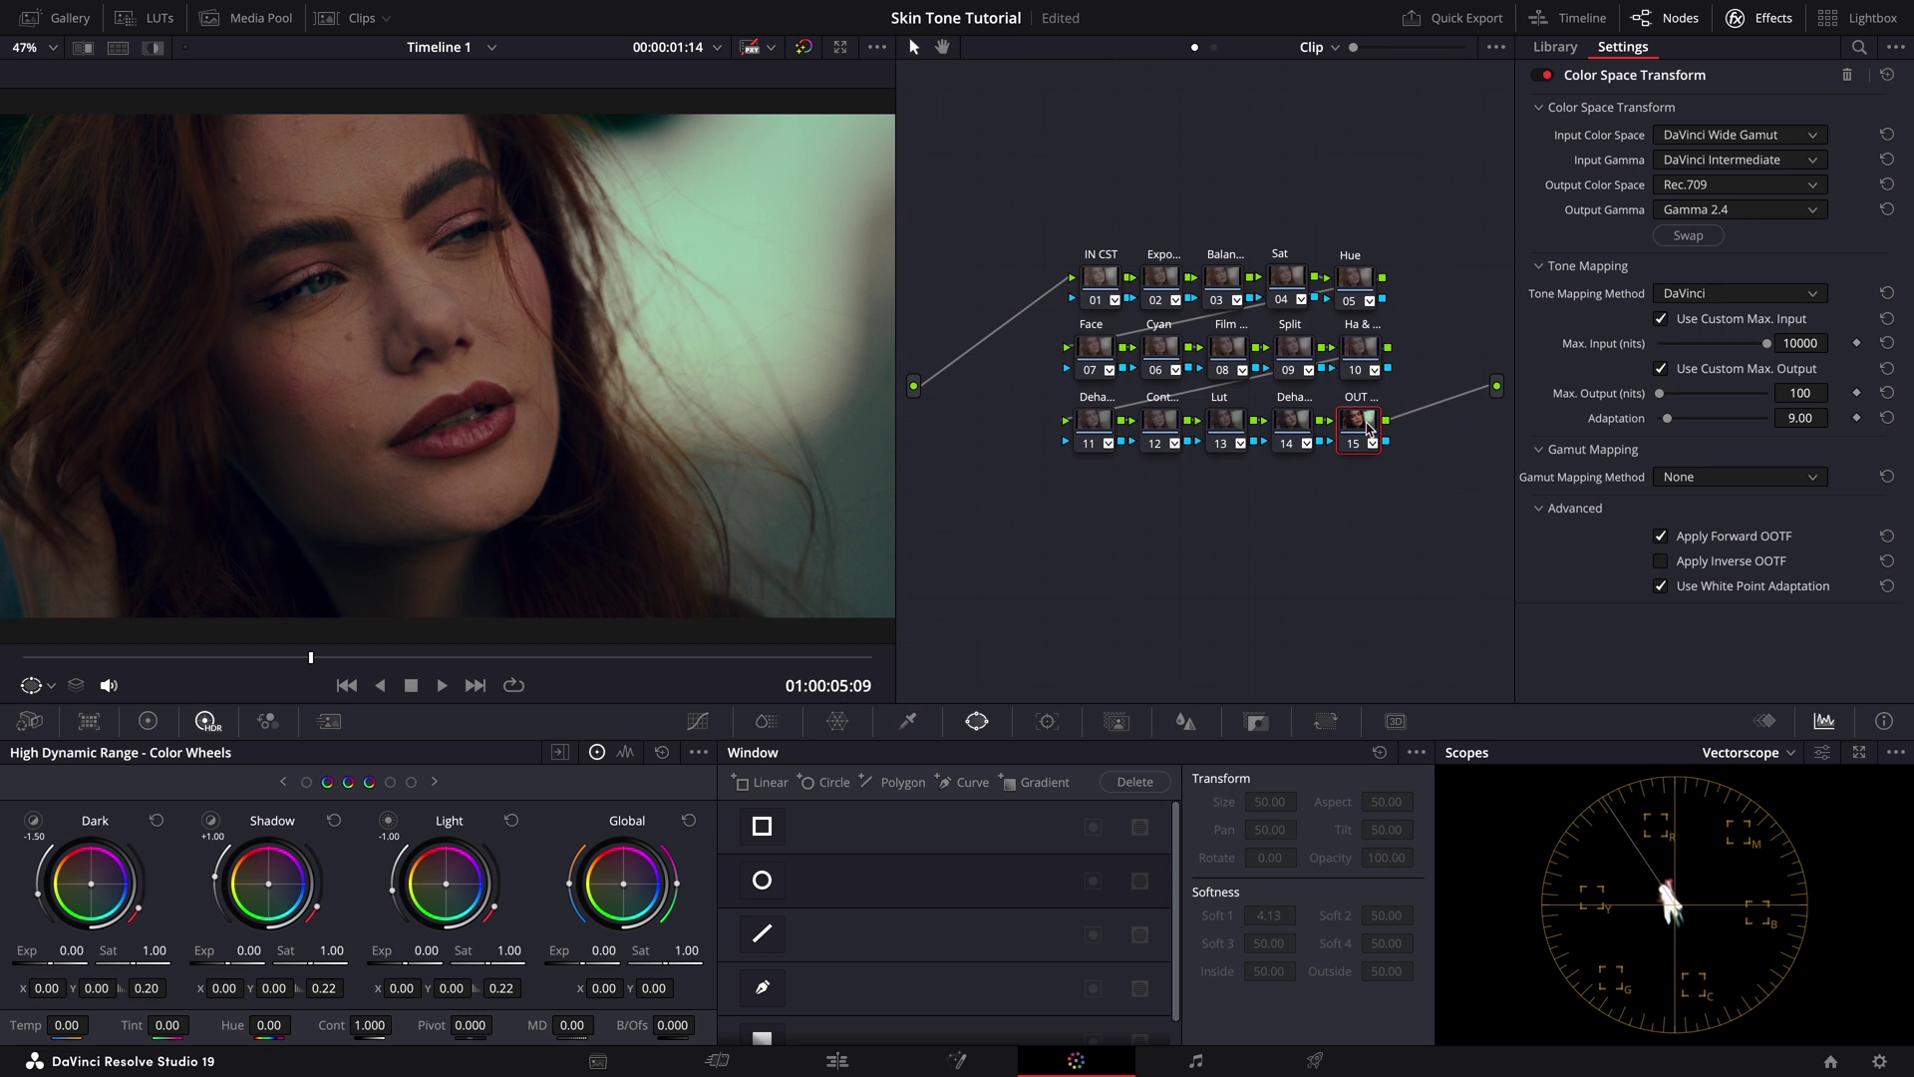
click(1162, 279)
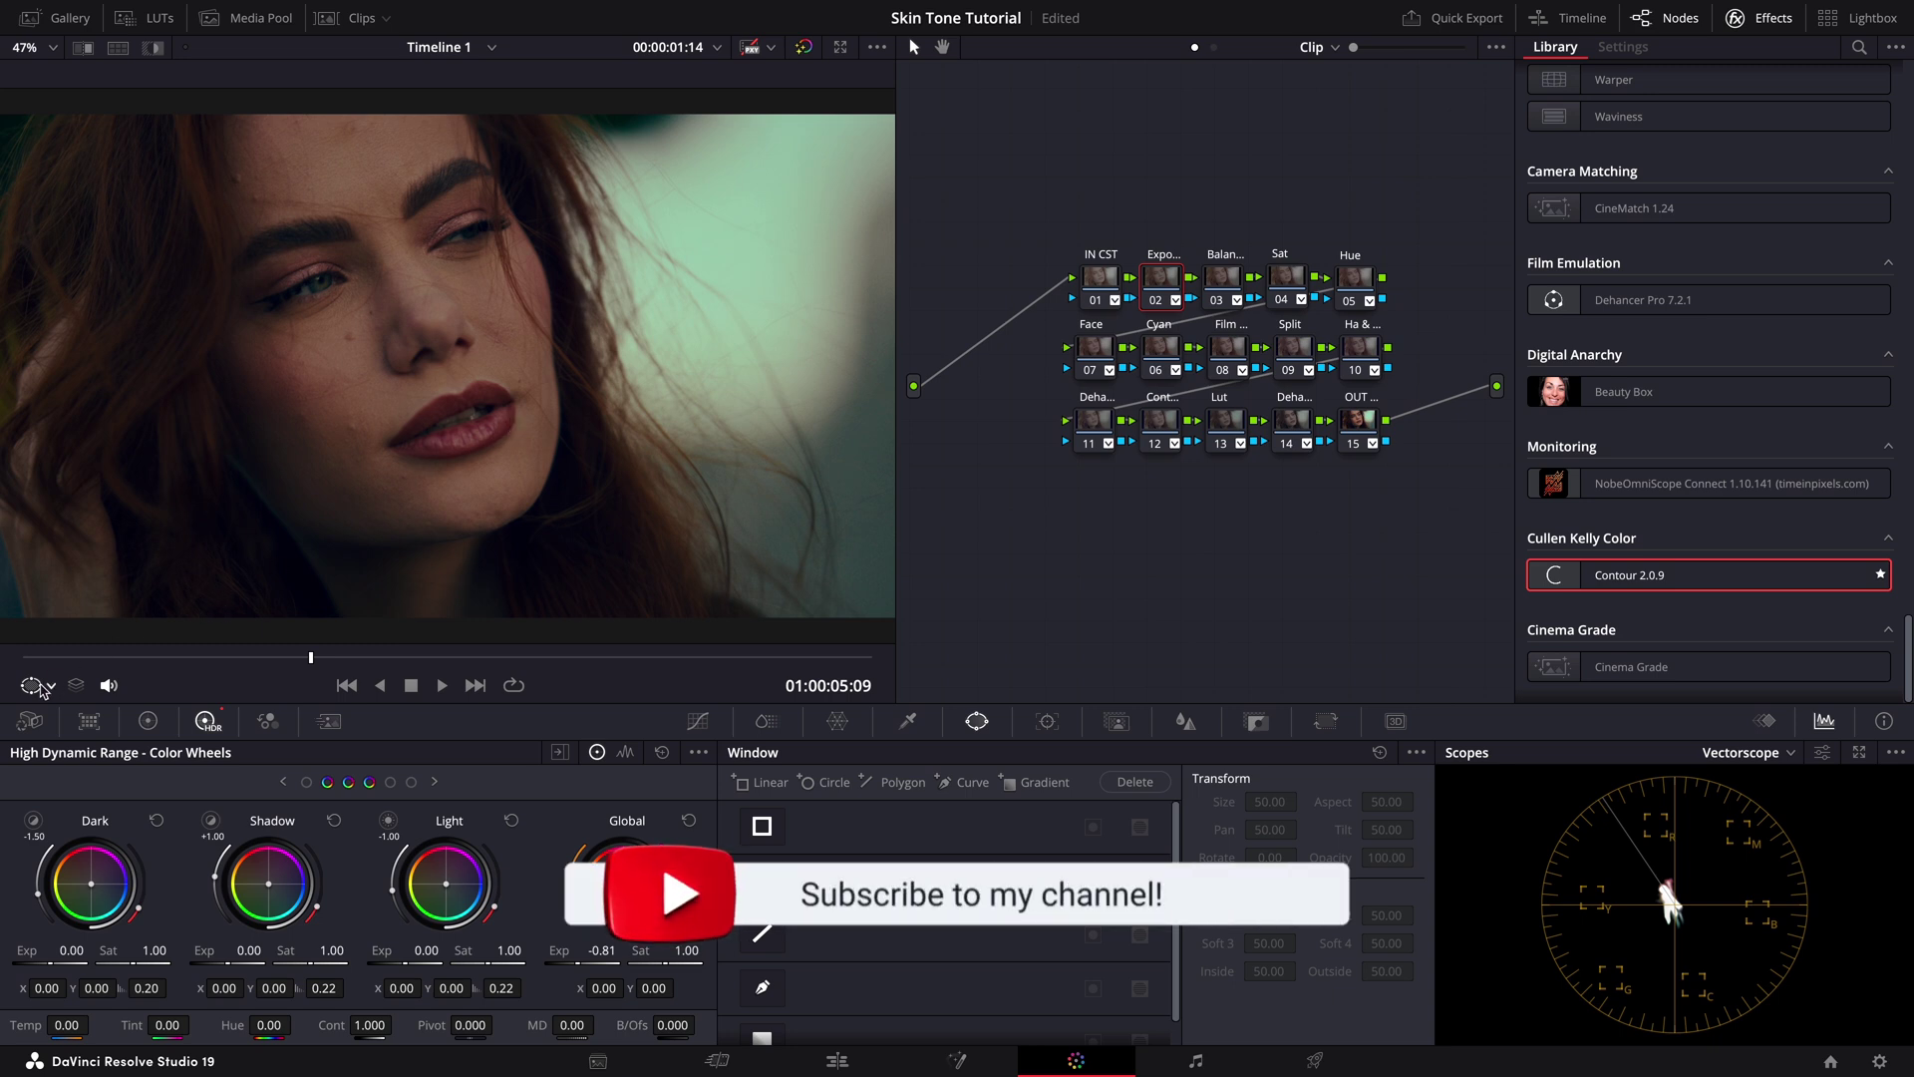
- Set the viewer overlay to Qualifier and change the scope from Vectorscope to Waveform
click(46, 685)
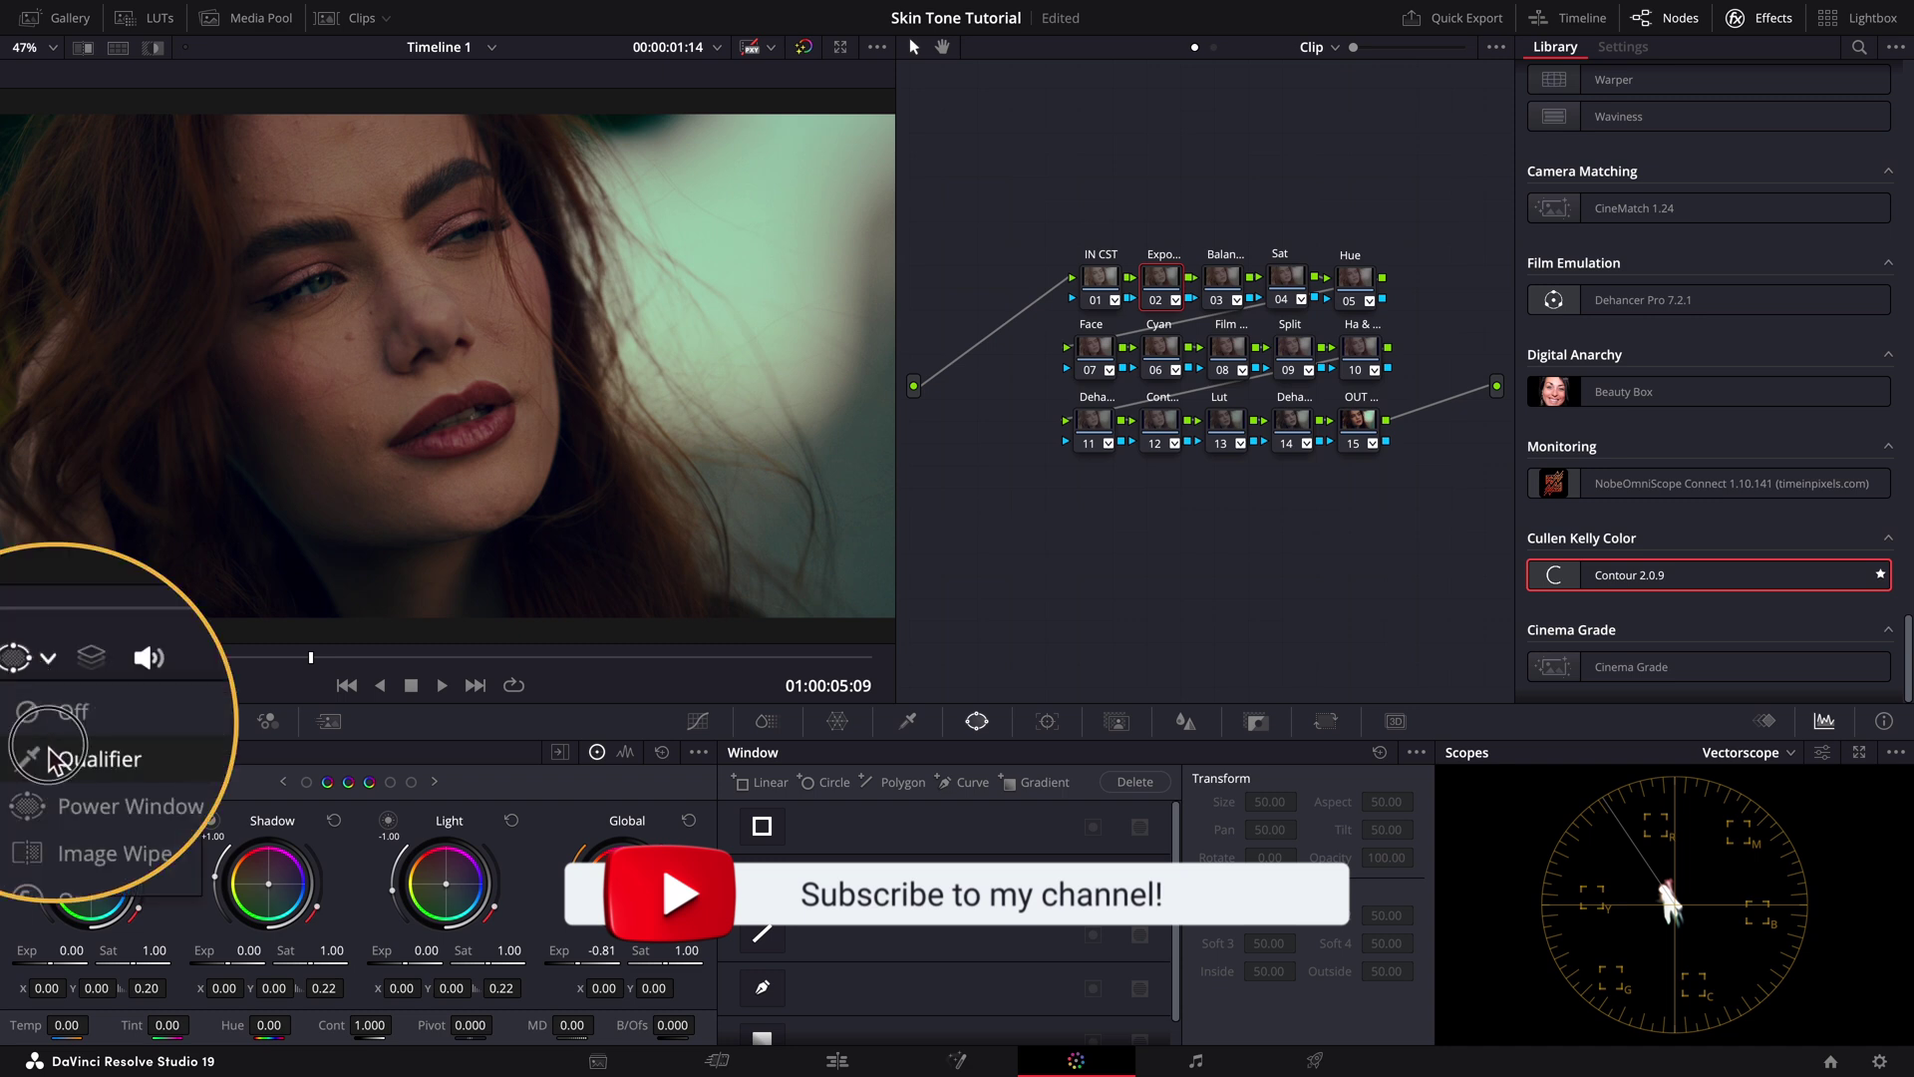
click(35, 719)
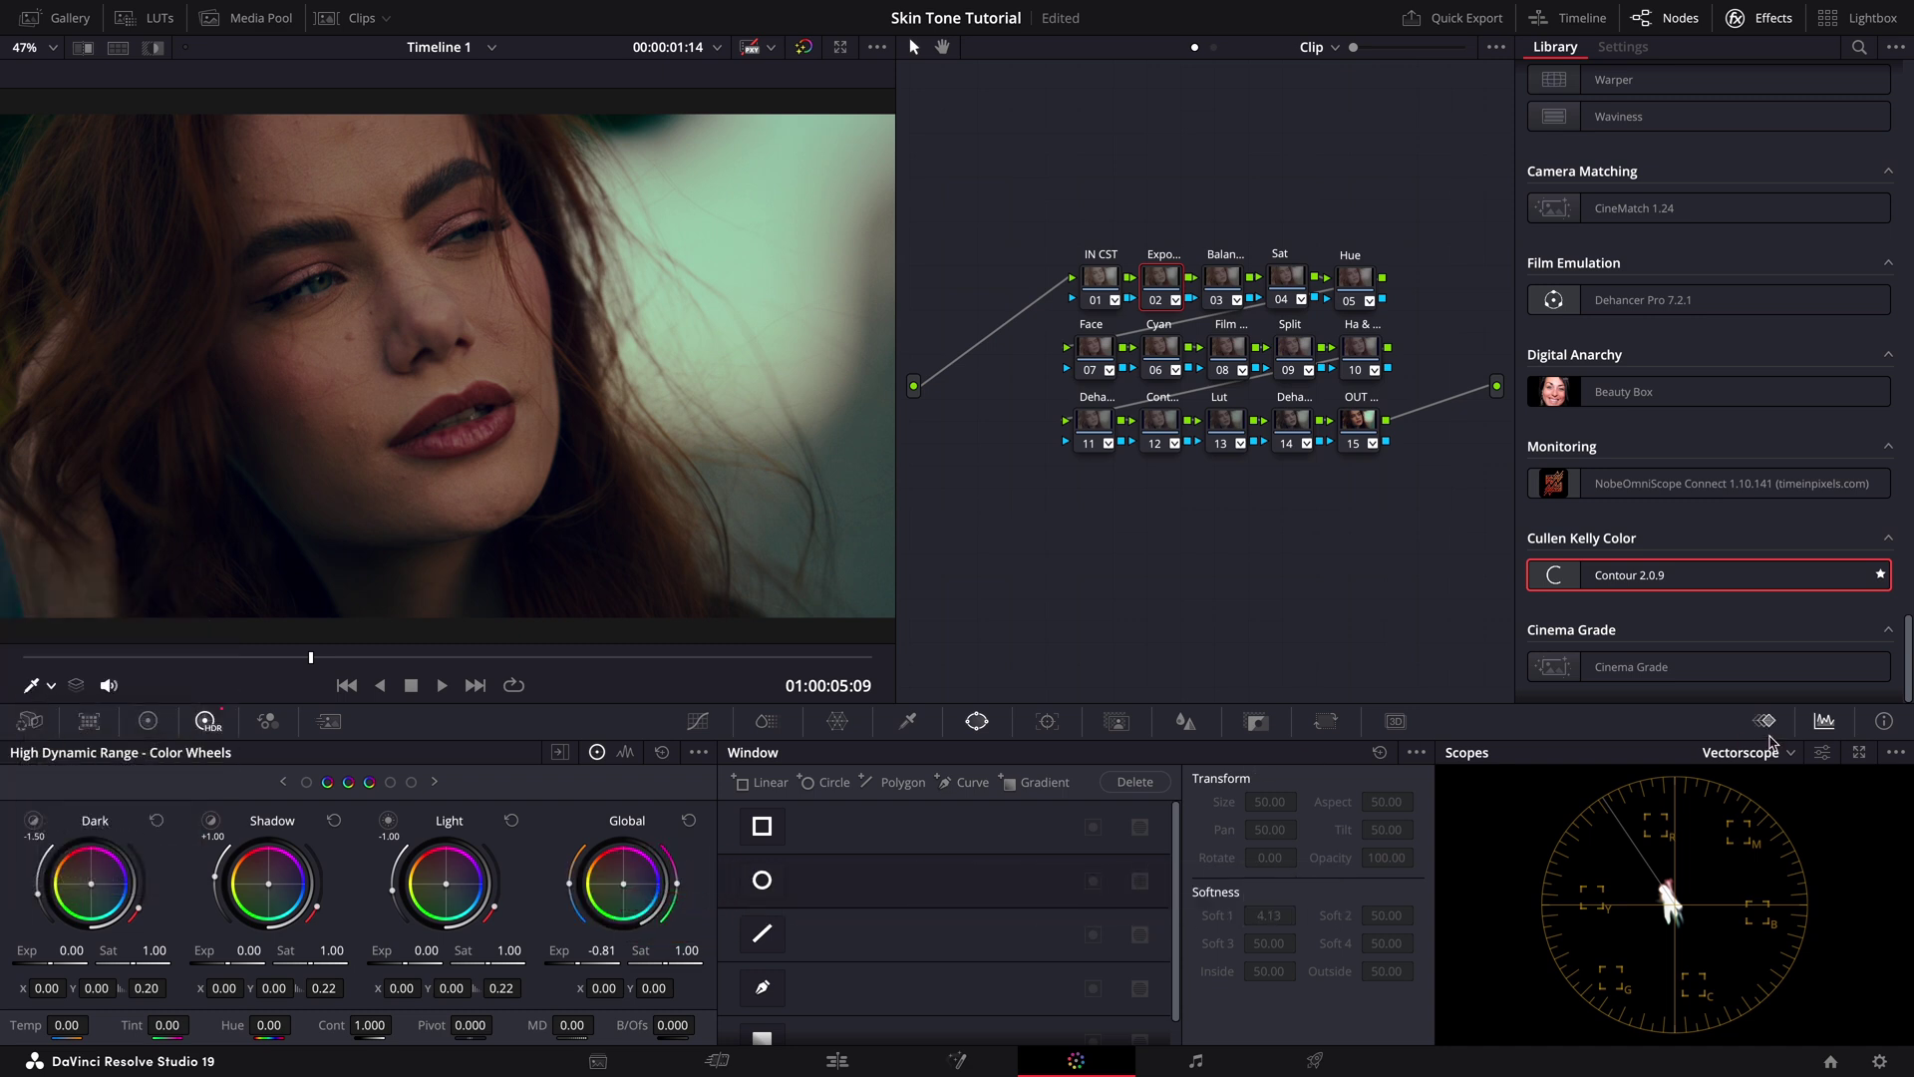
click(1771, 749)
click(1770, 809)
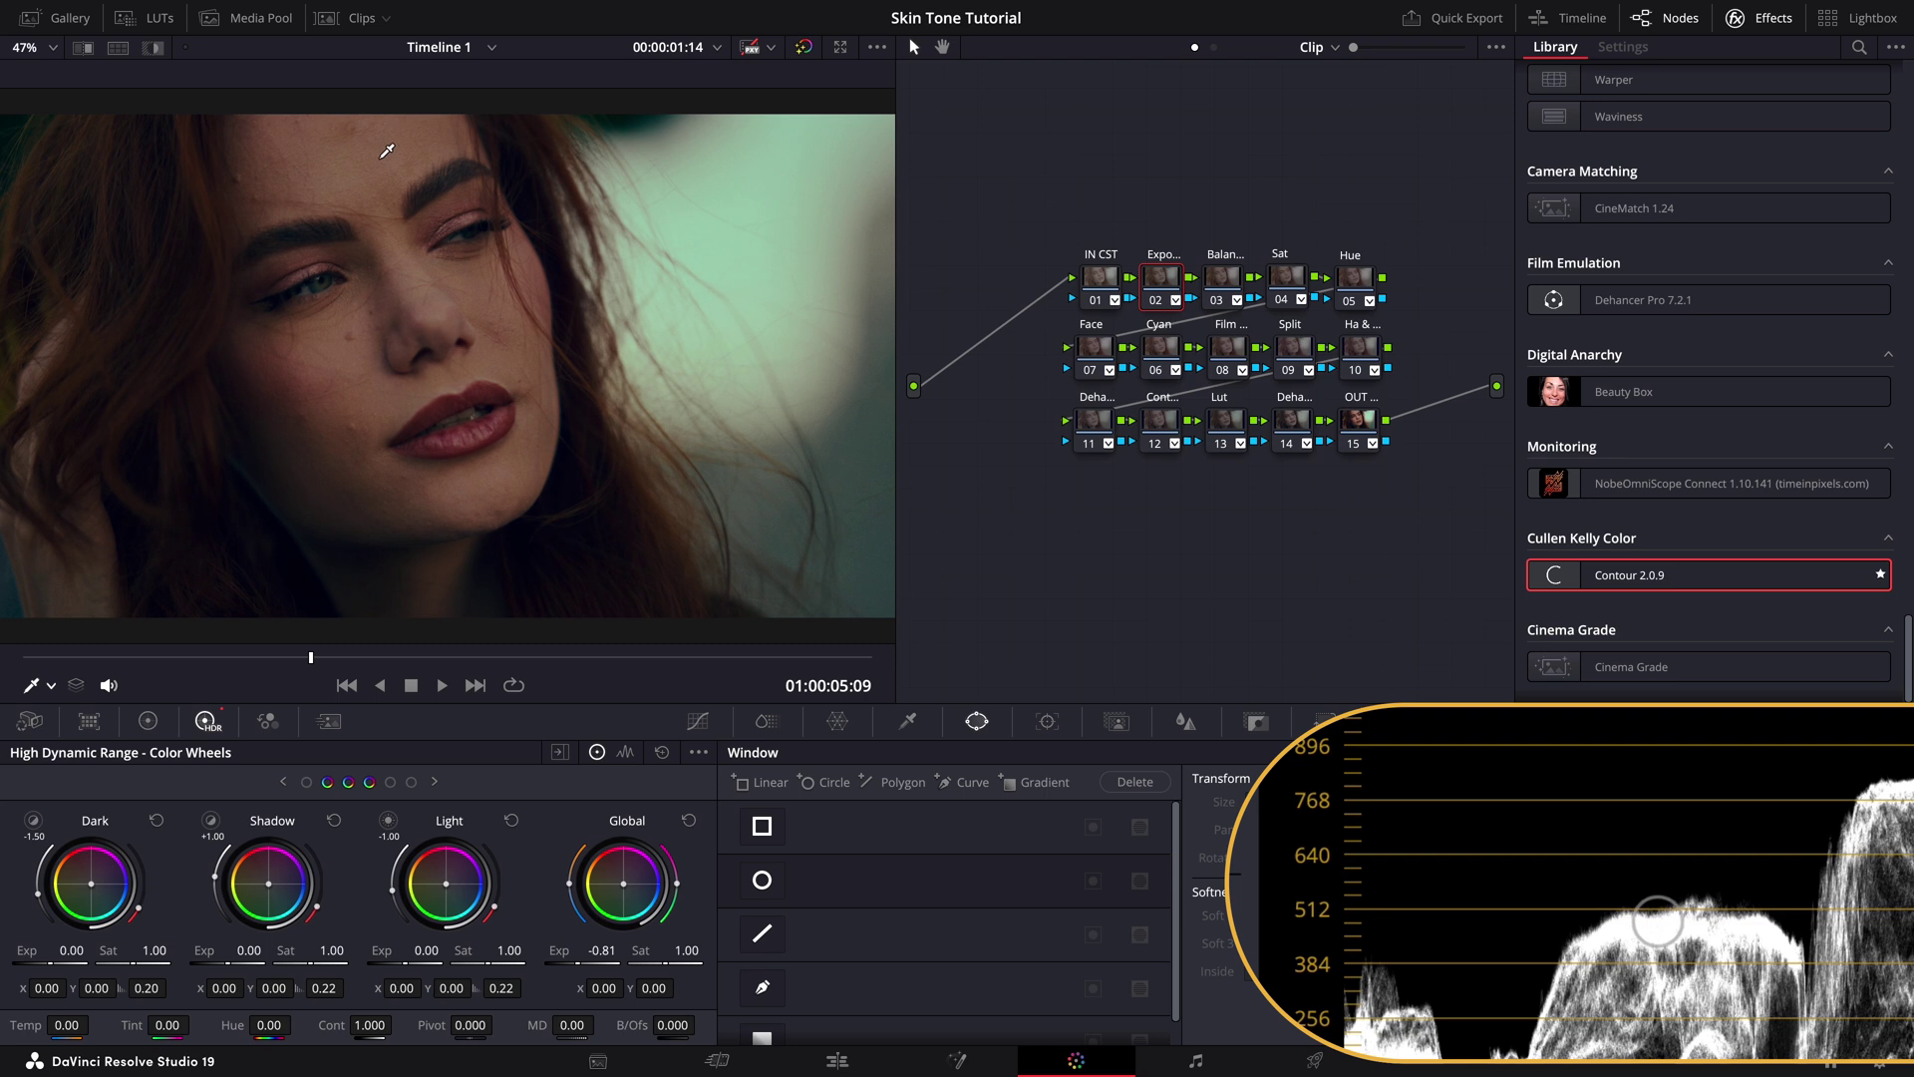
- Select node 03, return the scope to Vectorscope, and toggle Show Skin Tone Indicator off and on
click(1222, 279)
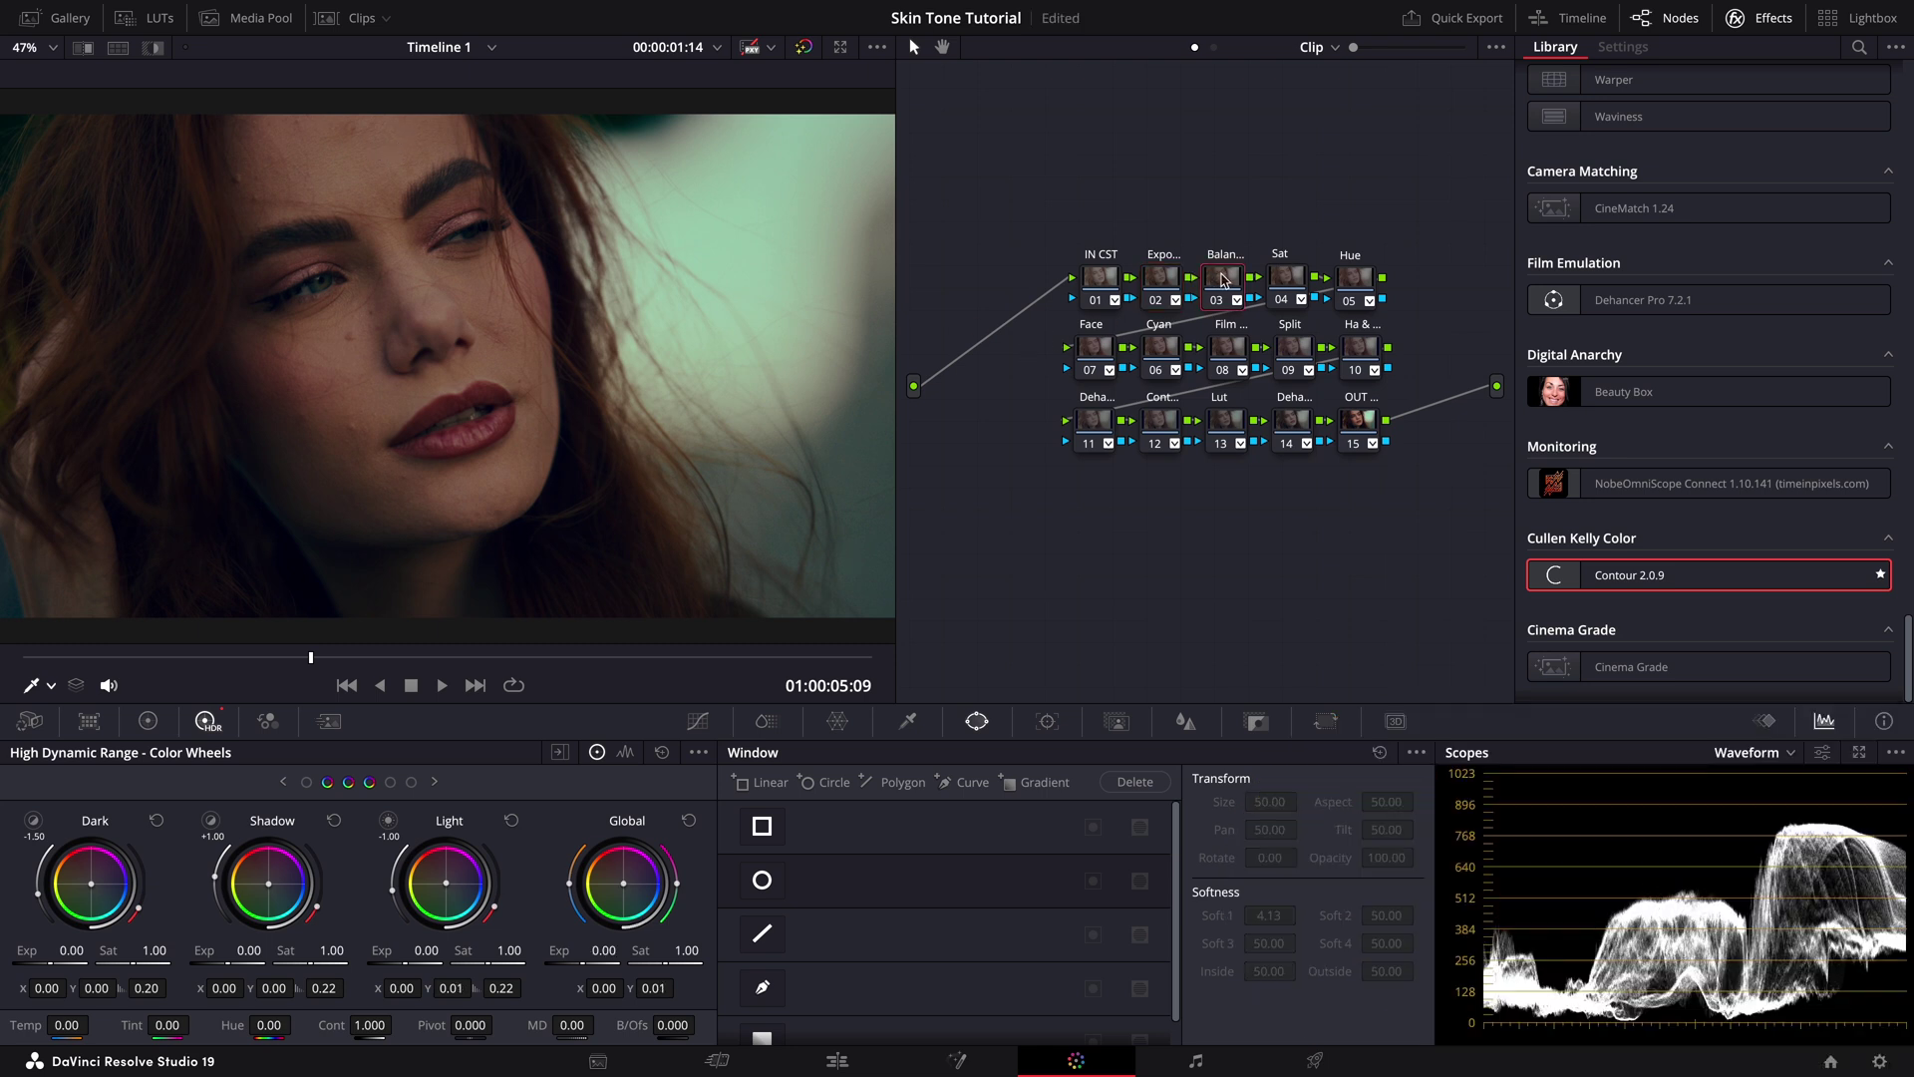
click(1789, 755)
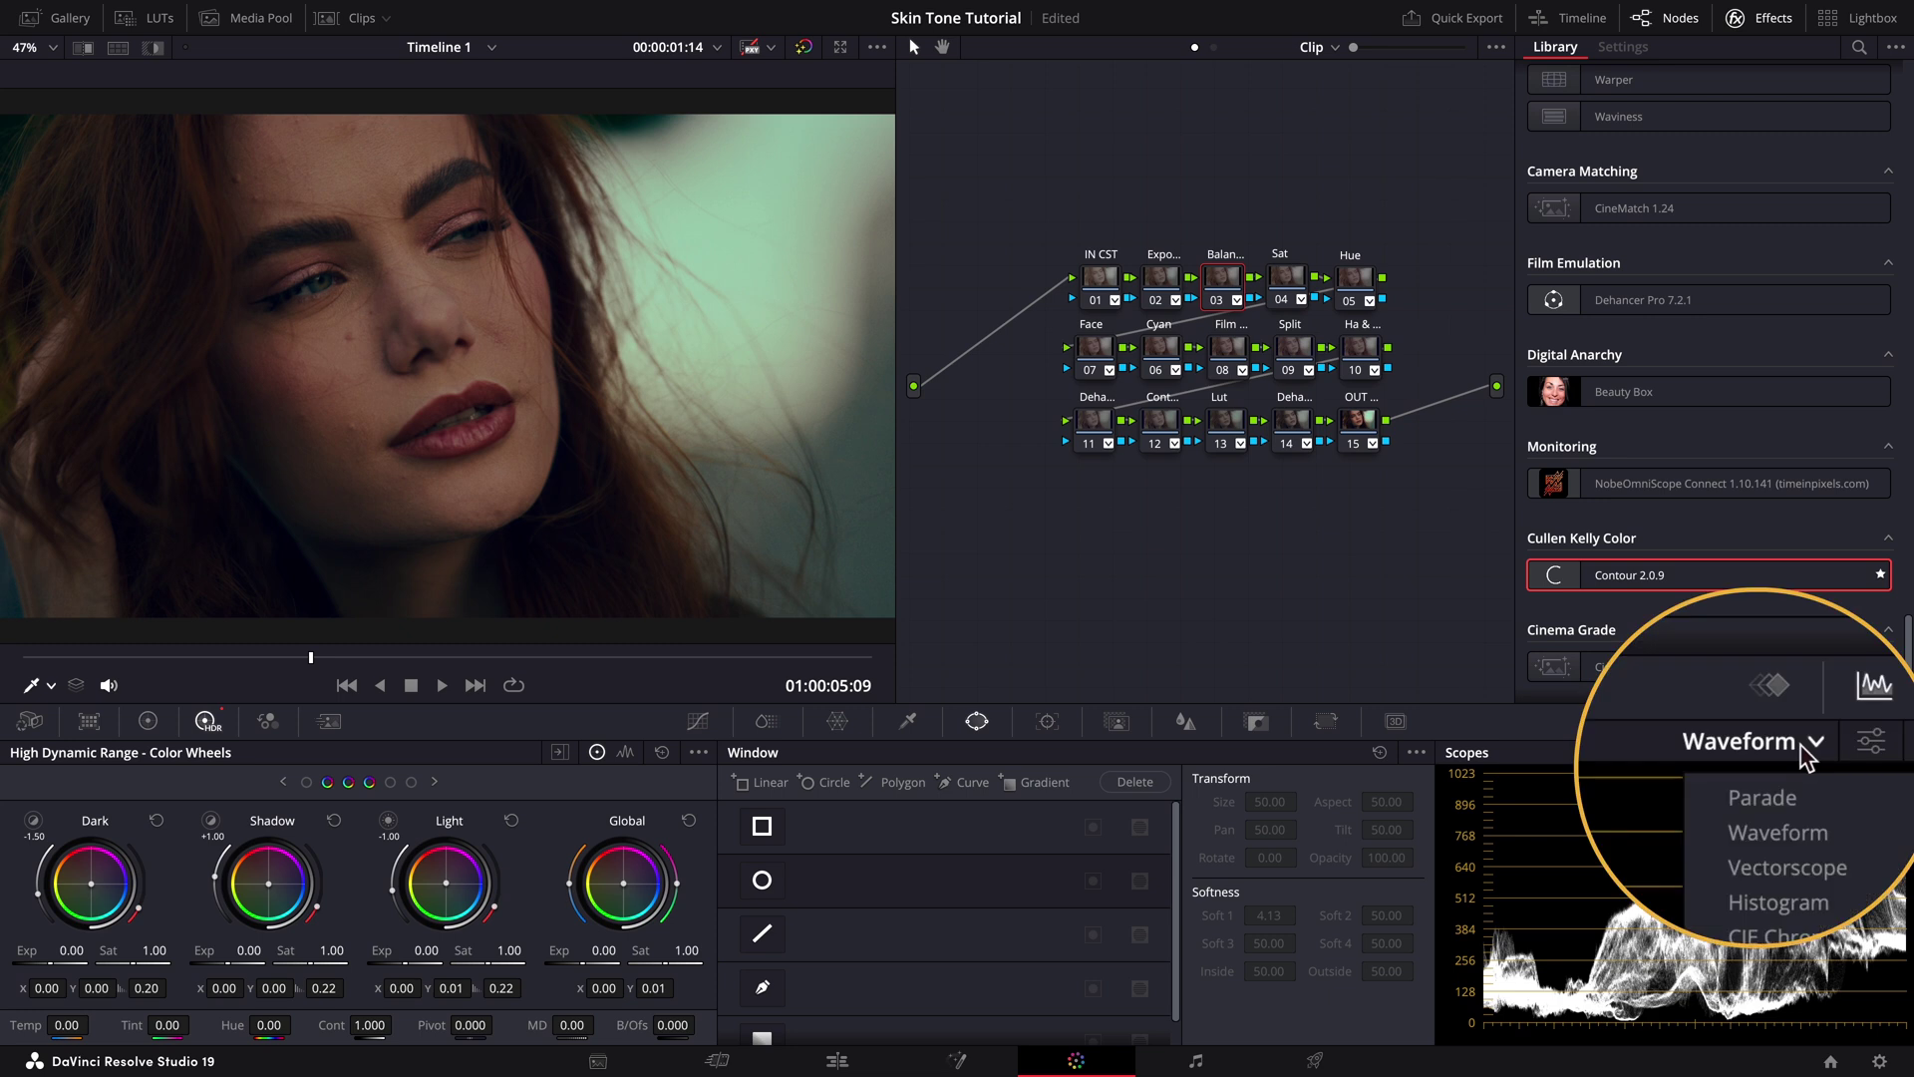
click(1772, 834)
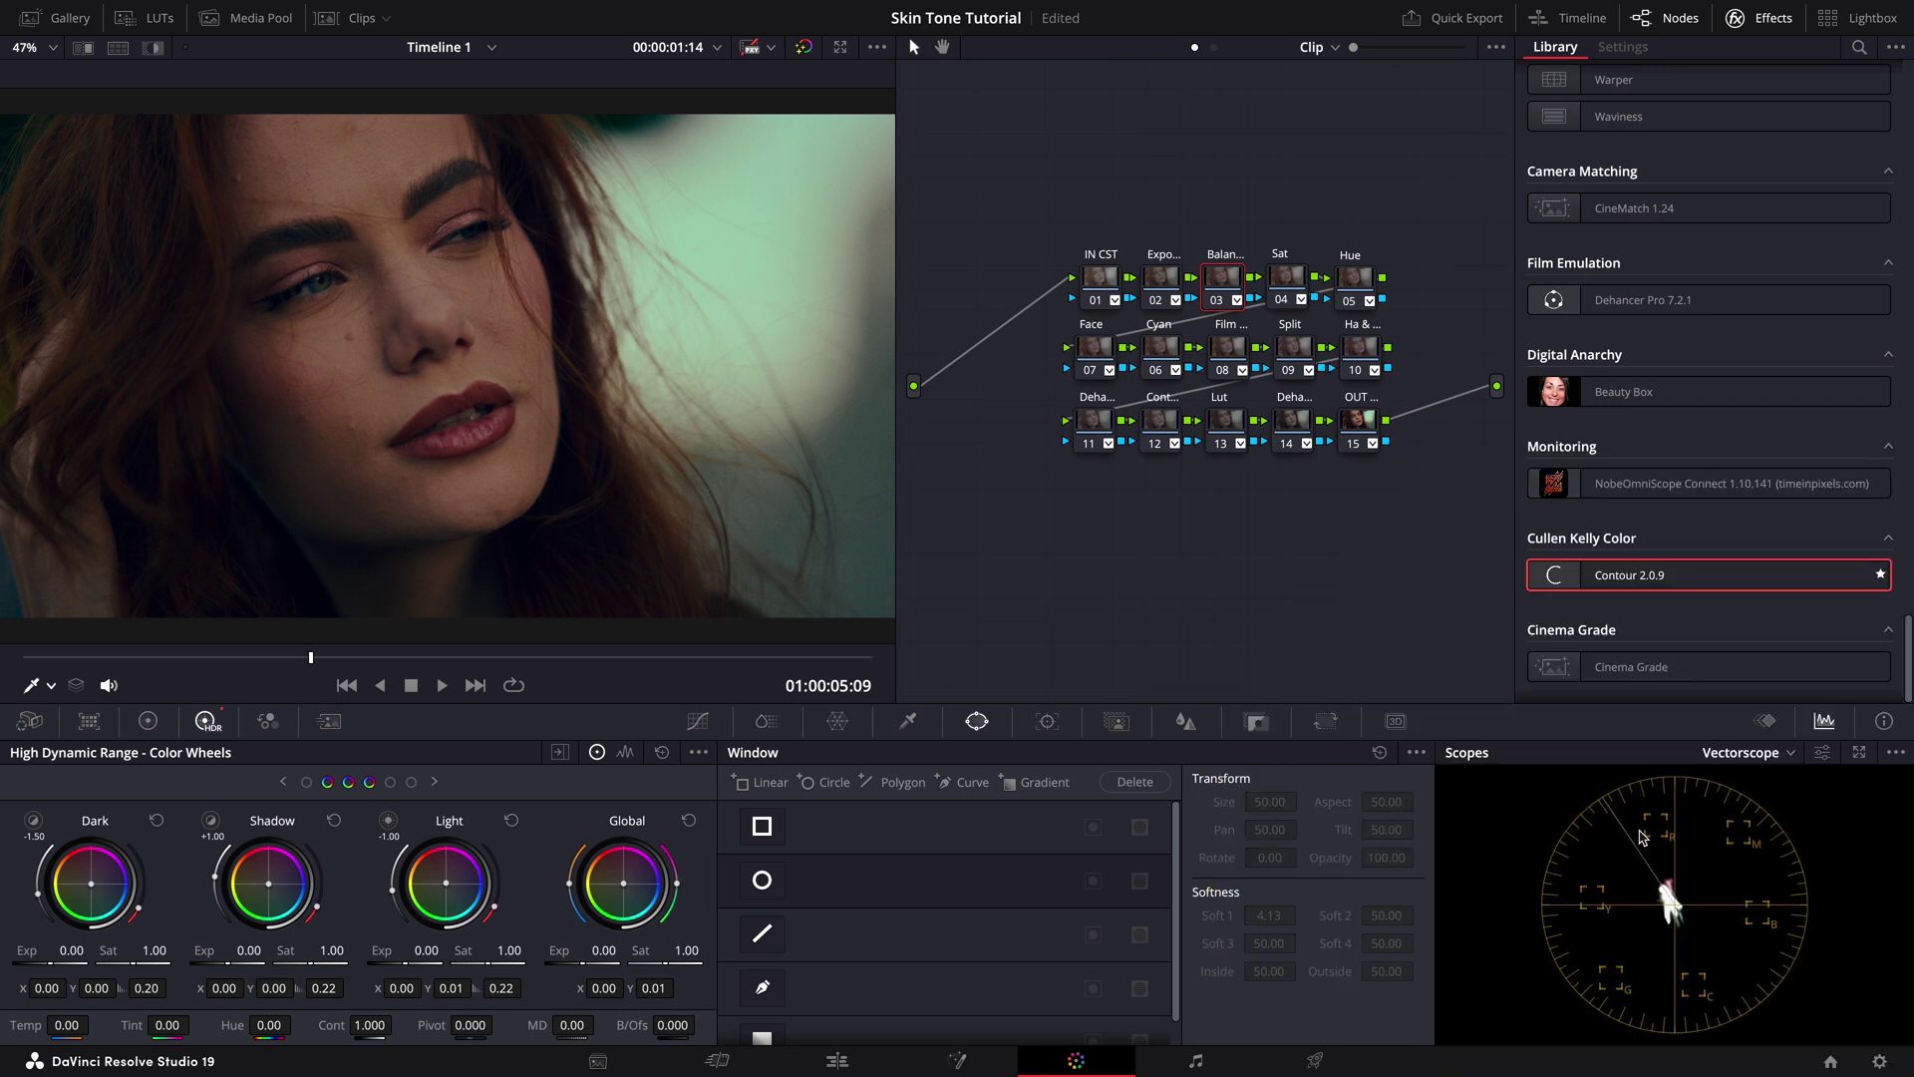
click(1822, 752)
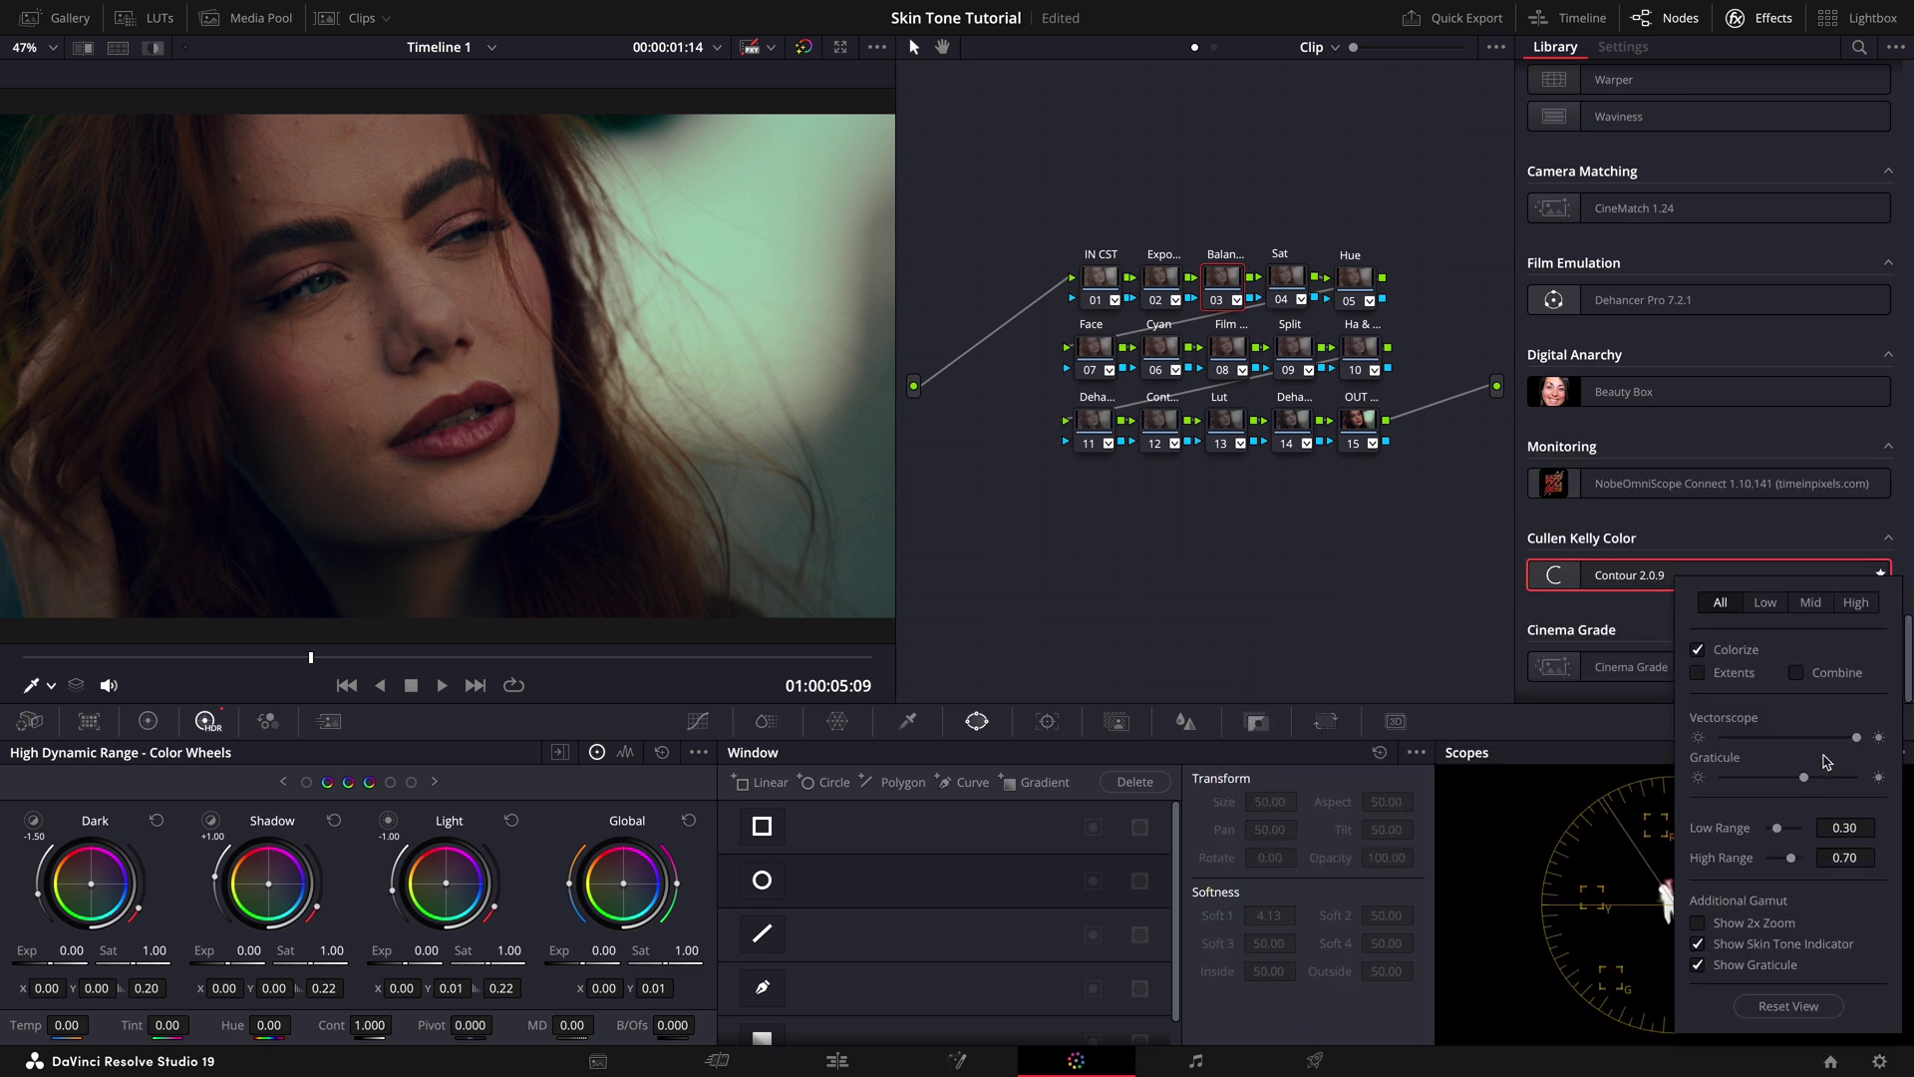
click(1699, 945)
click(1698, 945)
click(1616, 766)
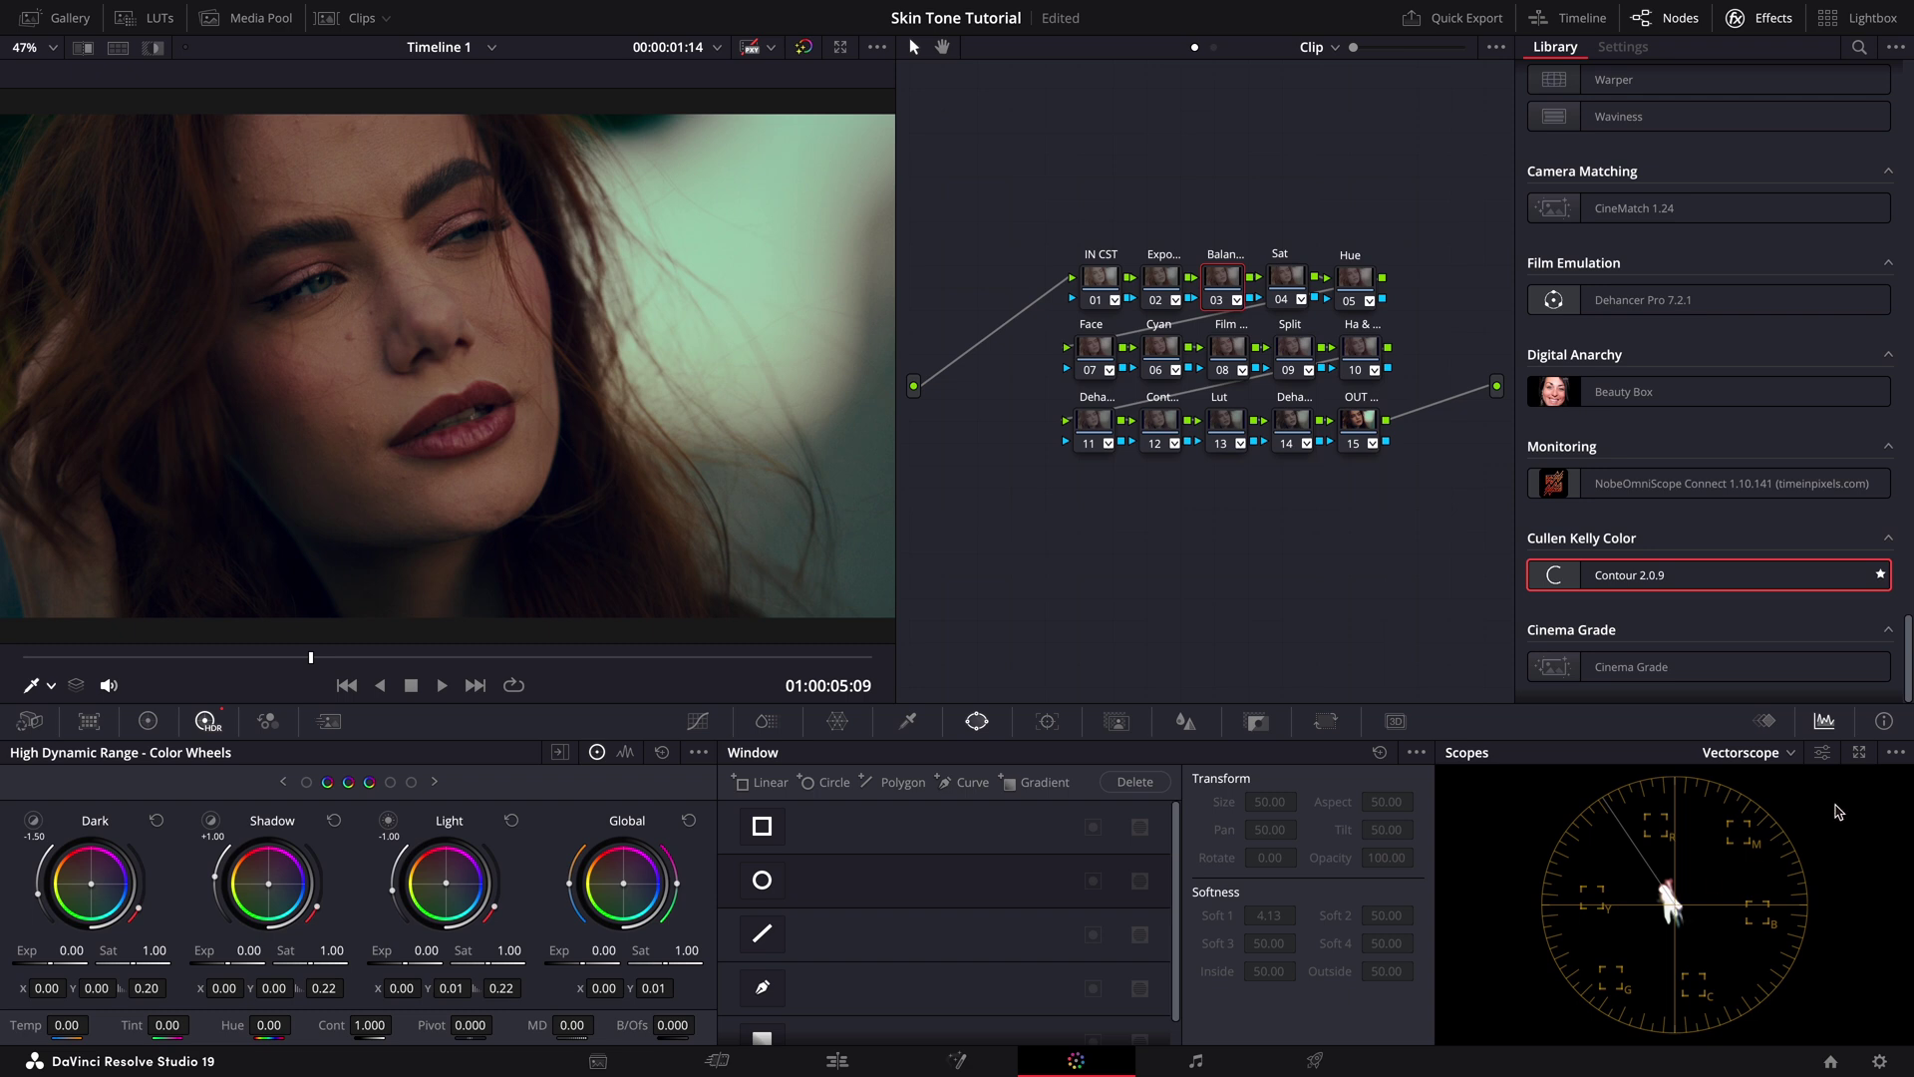
- Turn on Display Qualifier Focus for the scopes and select OUT node 15
click(1896, 751)
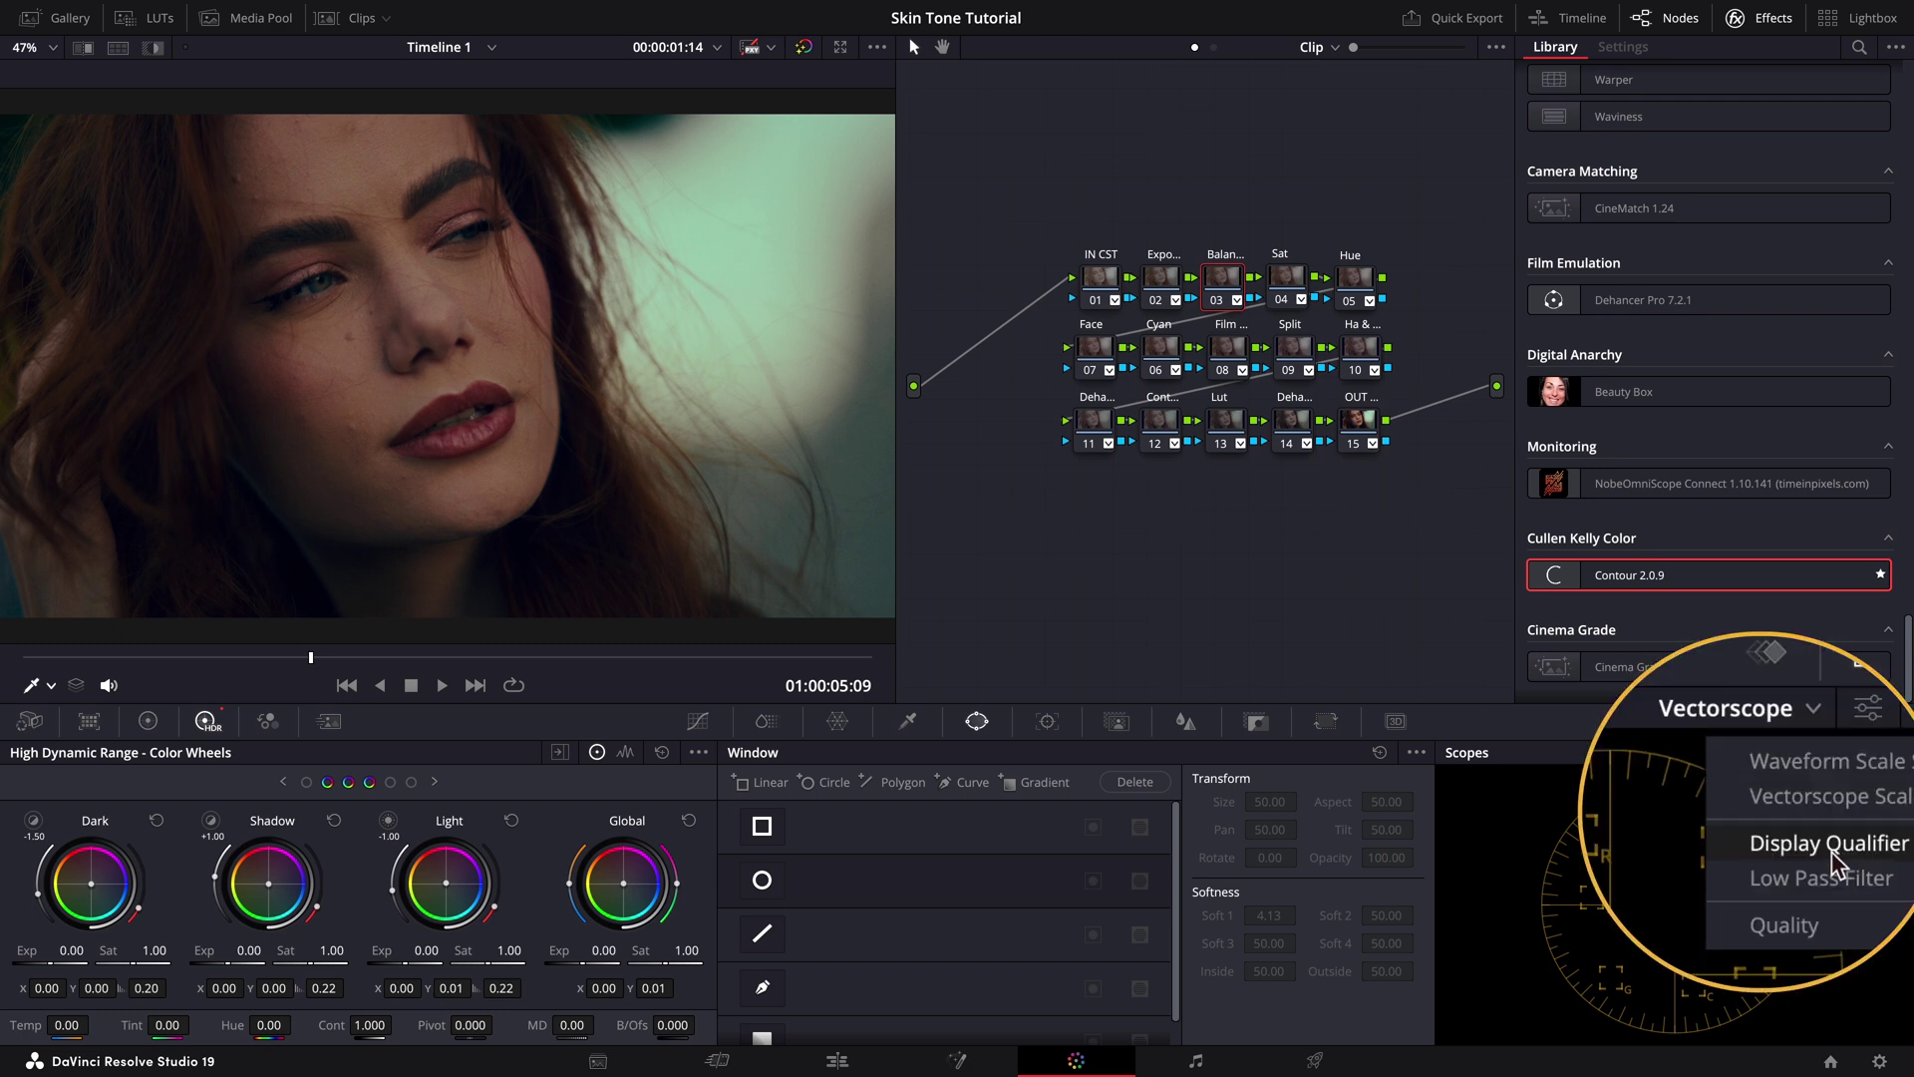
click(1817, 829)
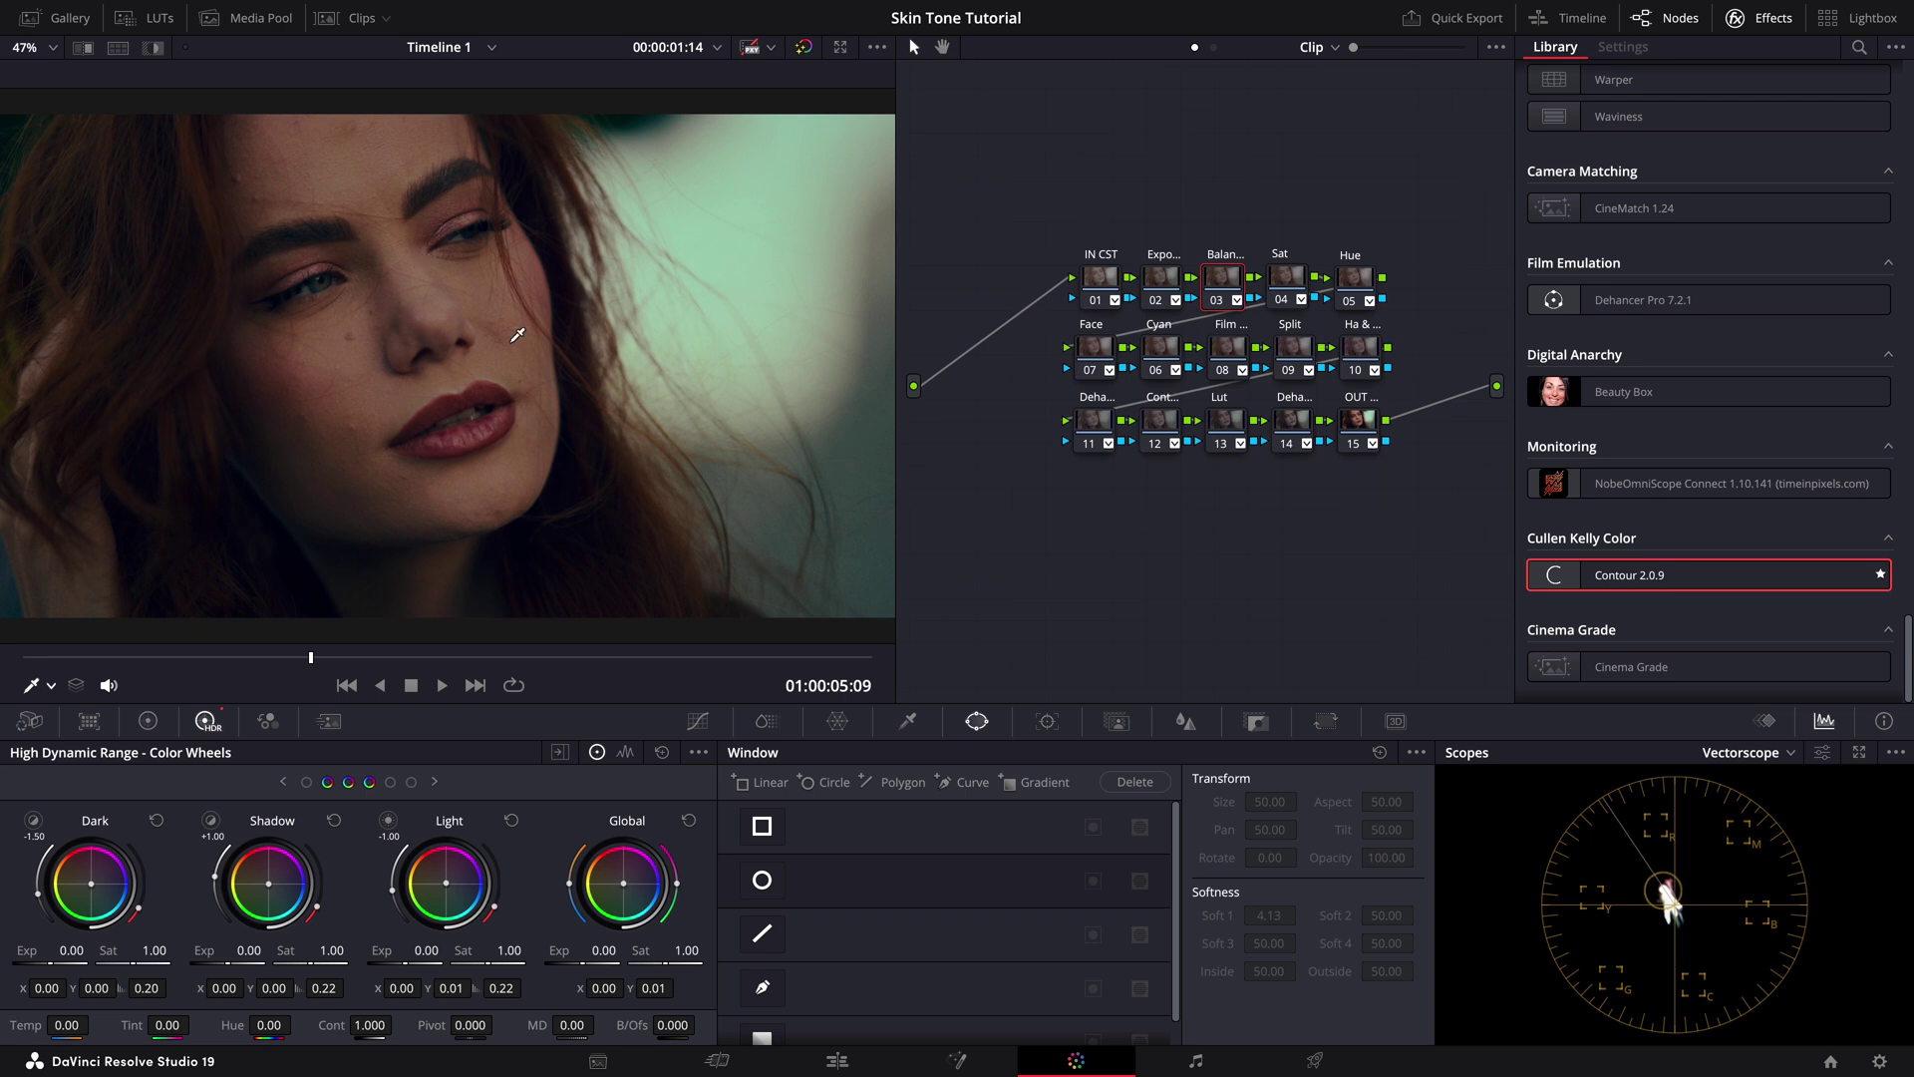
click(1358, 421)
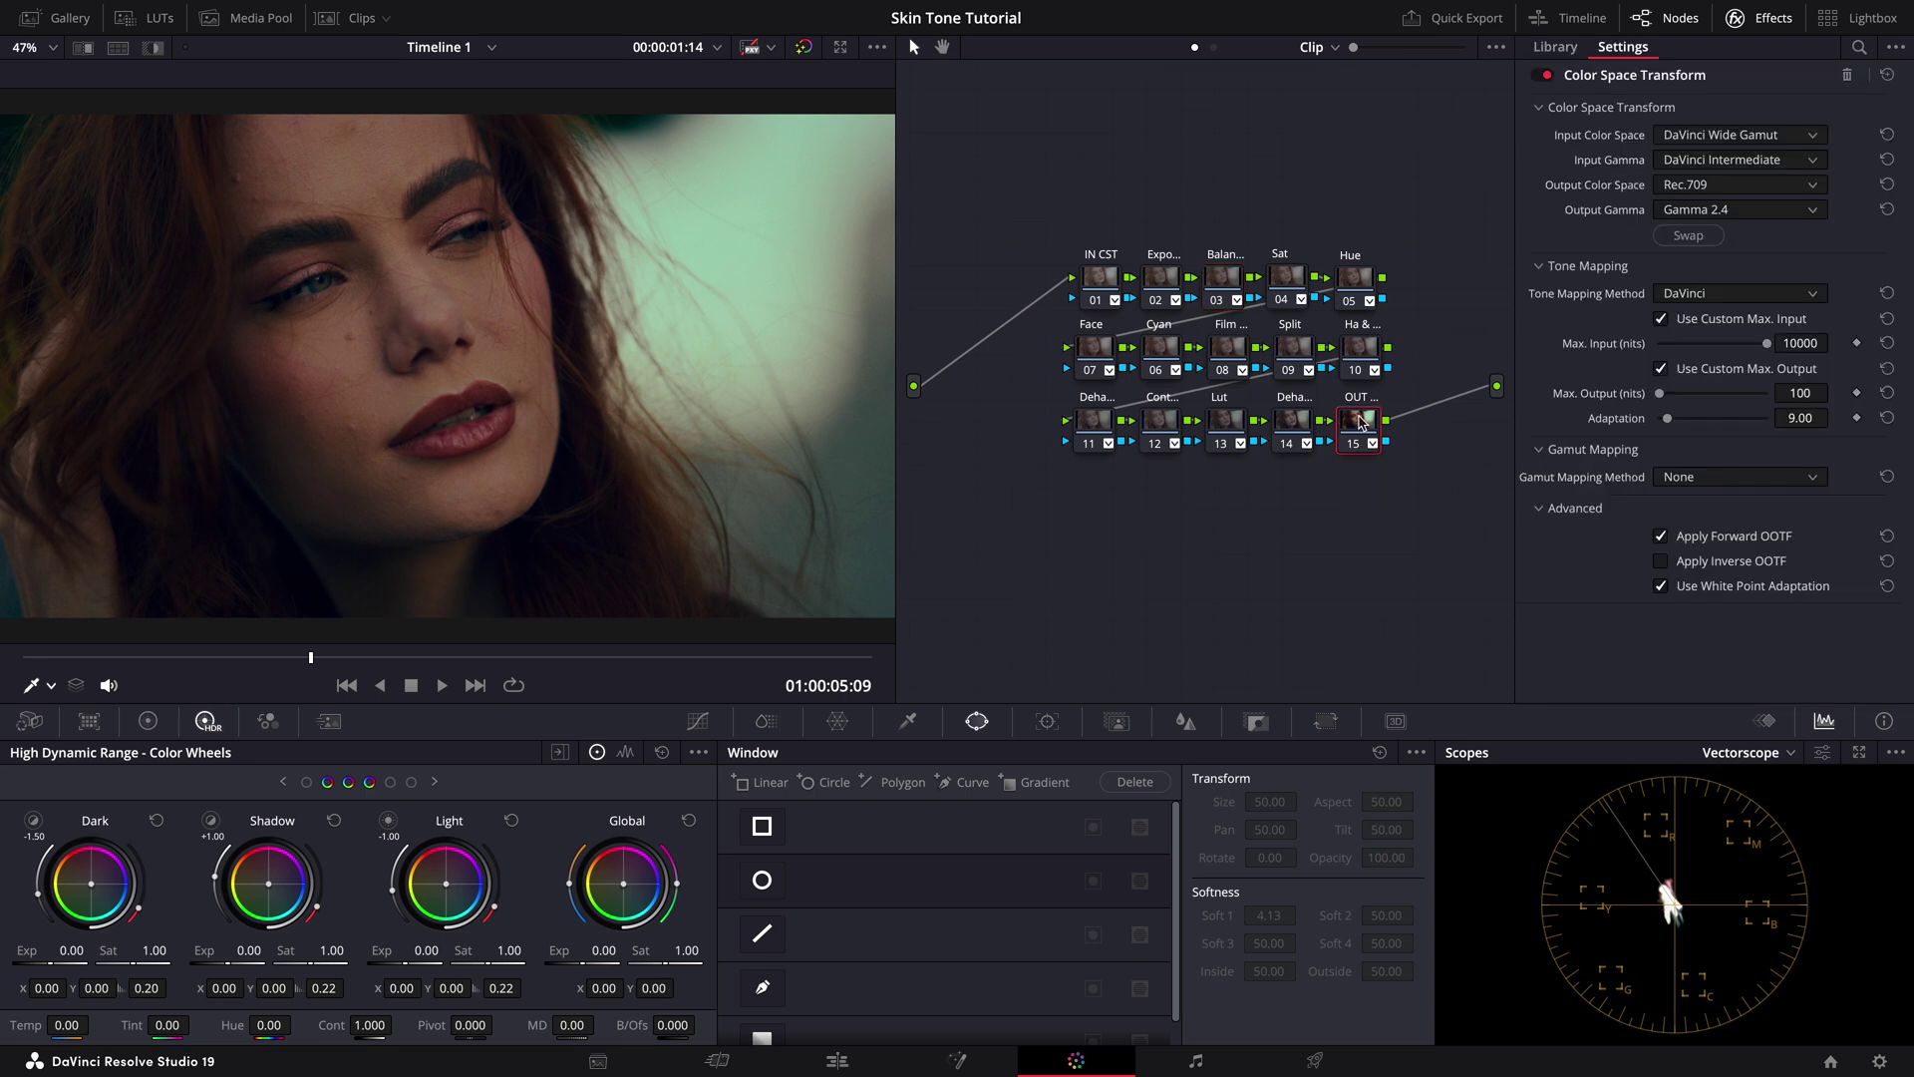
- Add a serial node 16 after OUT node 15
right_click(1359, 422)
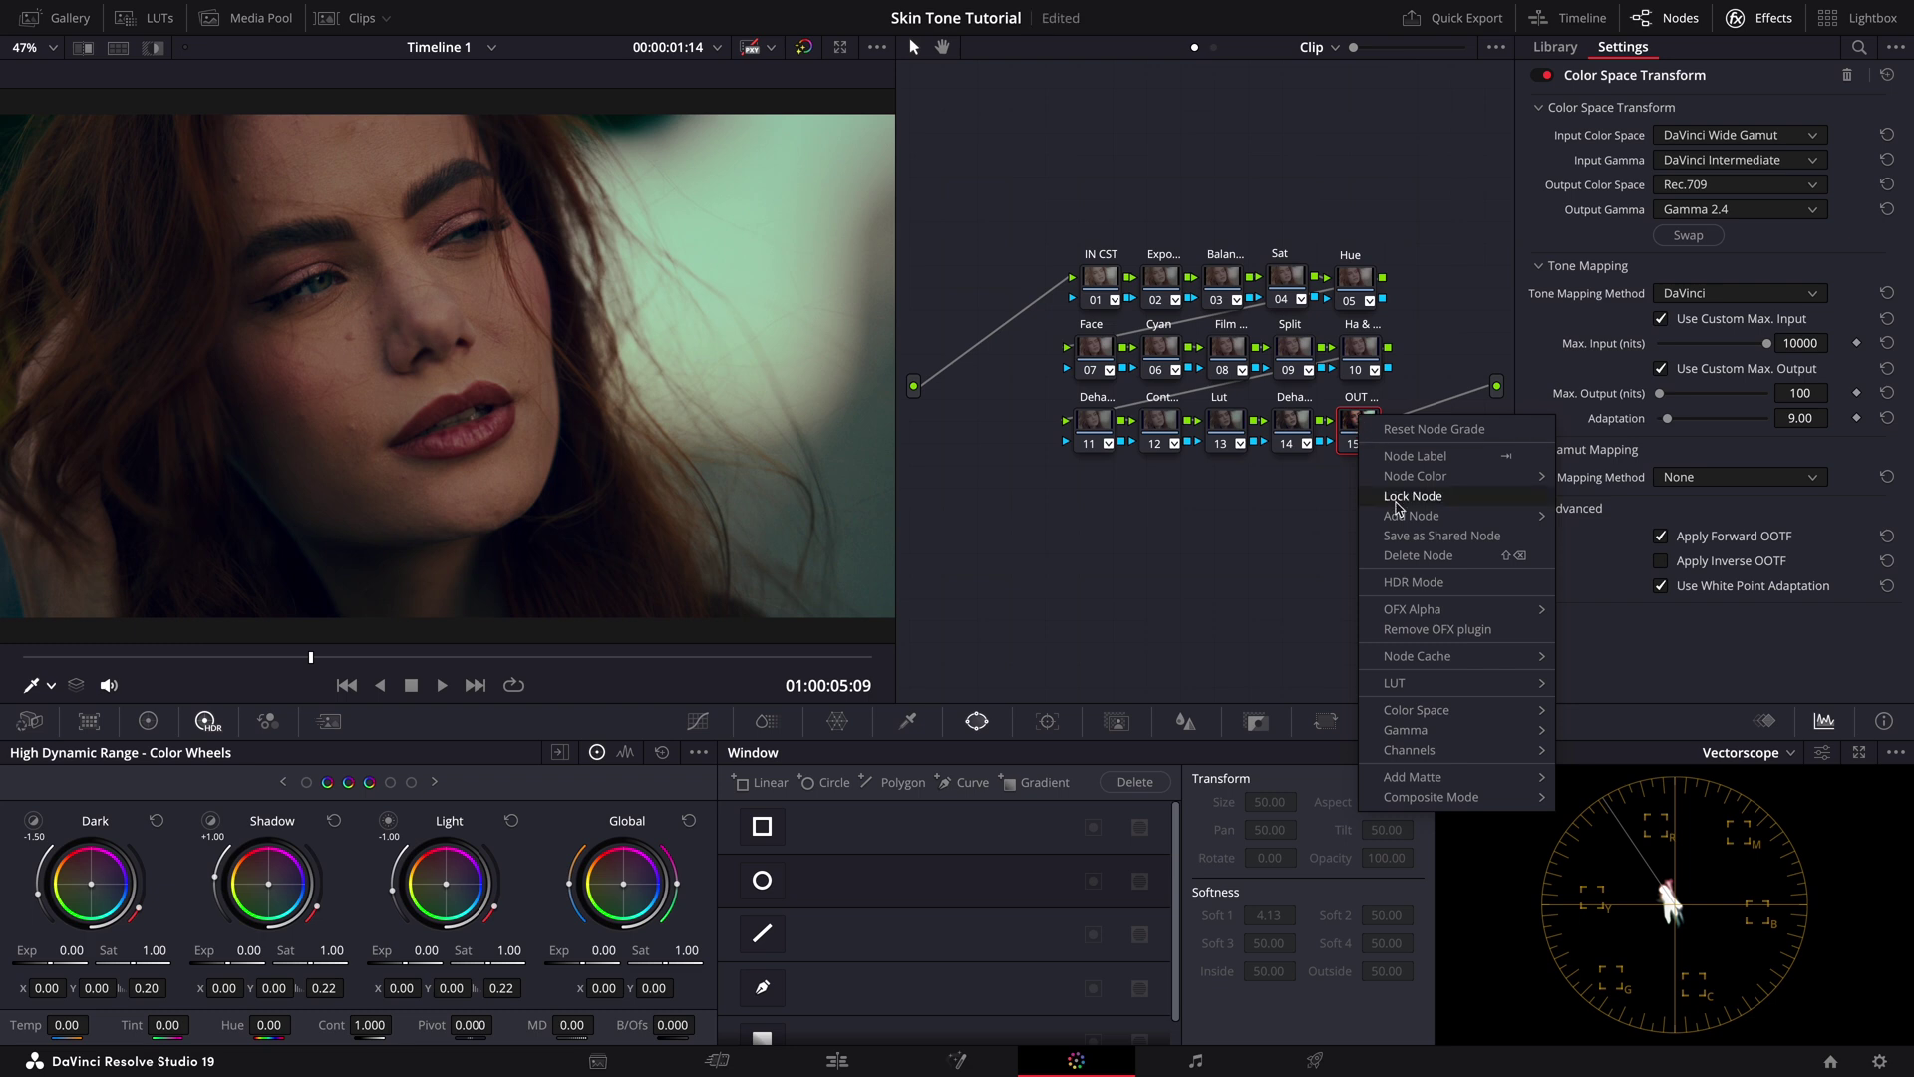
mouse_move(1416, 526)
click(1594, 525)
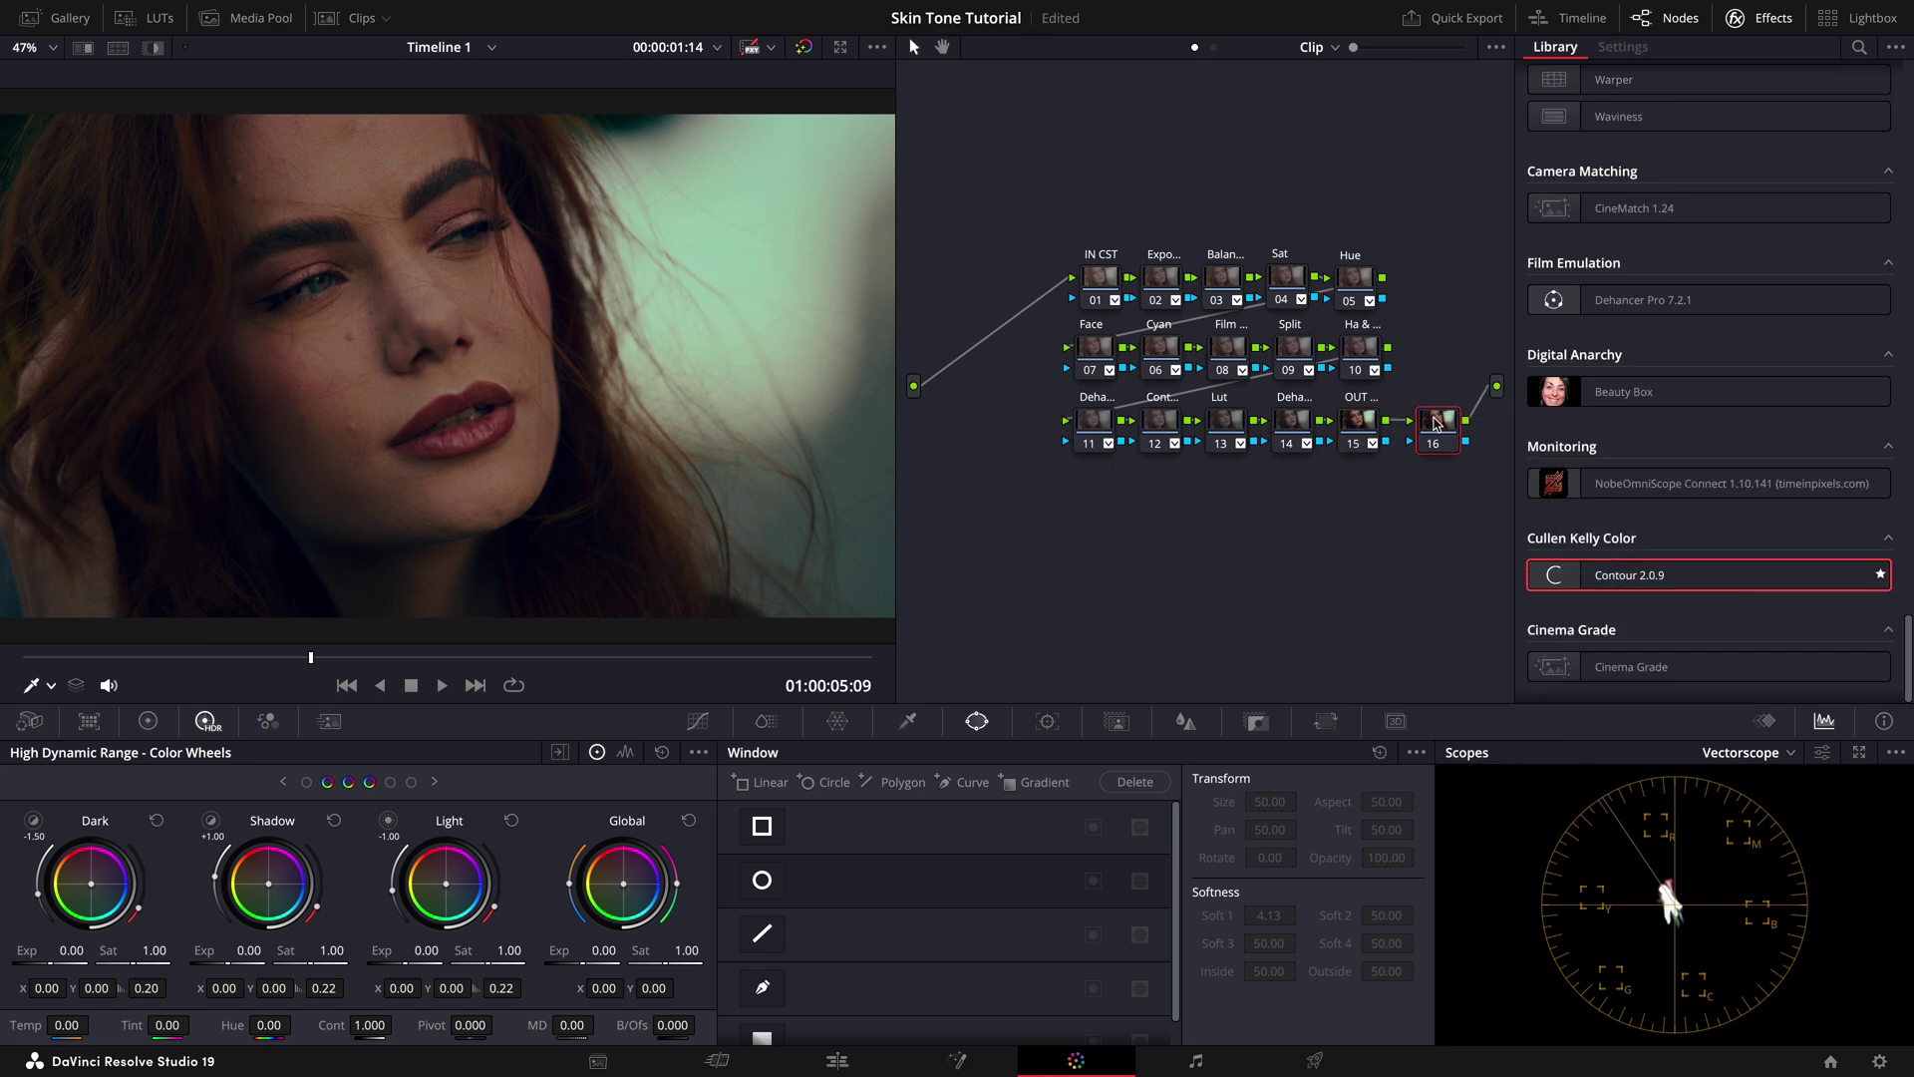
drag(1435, 424, 1436, 421)
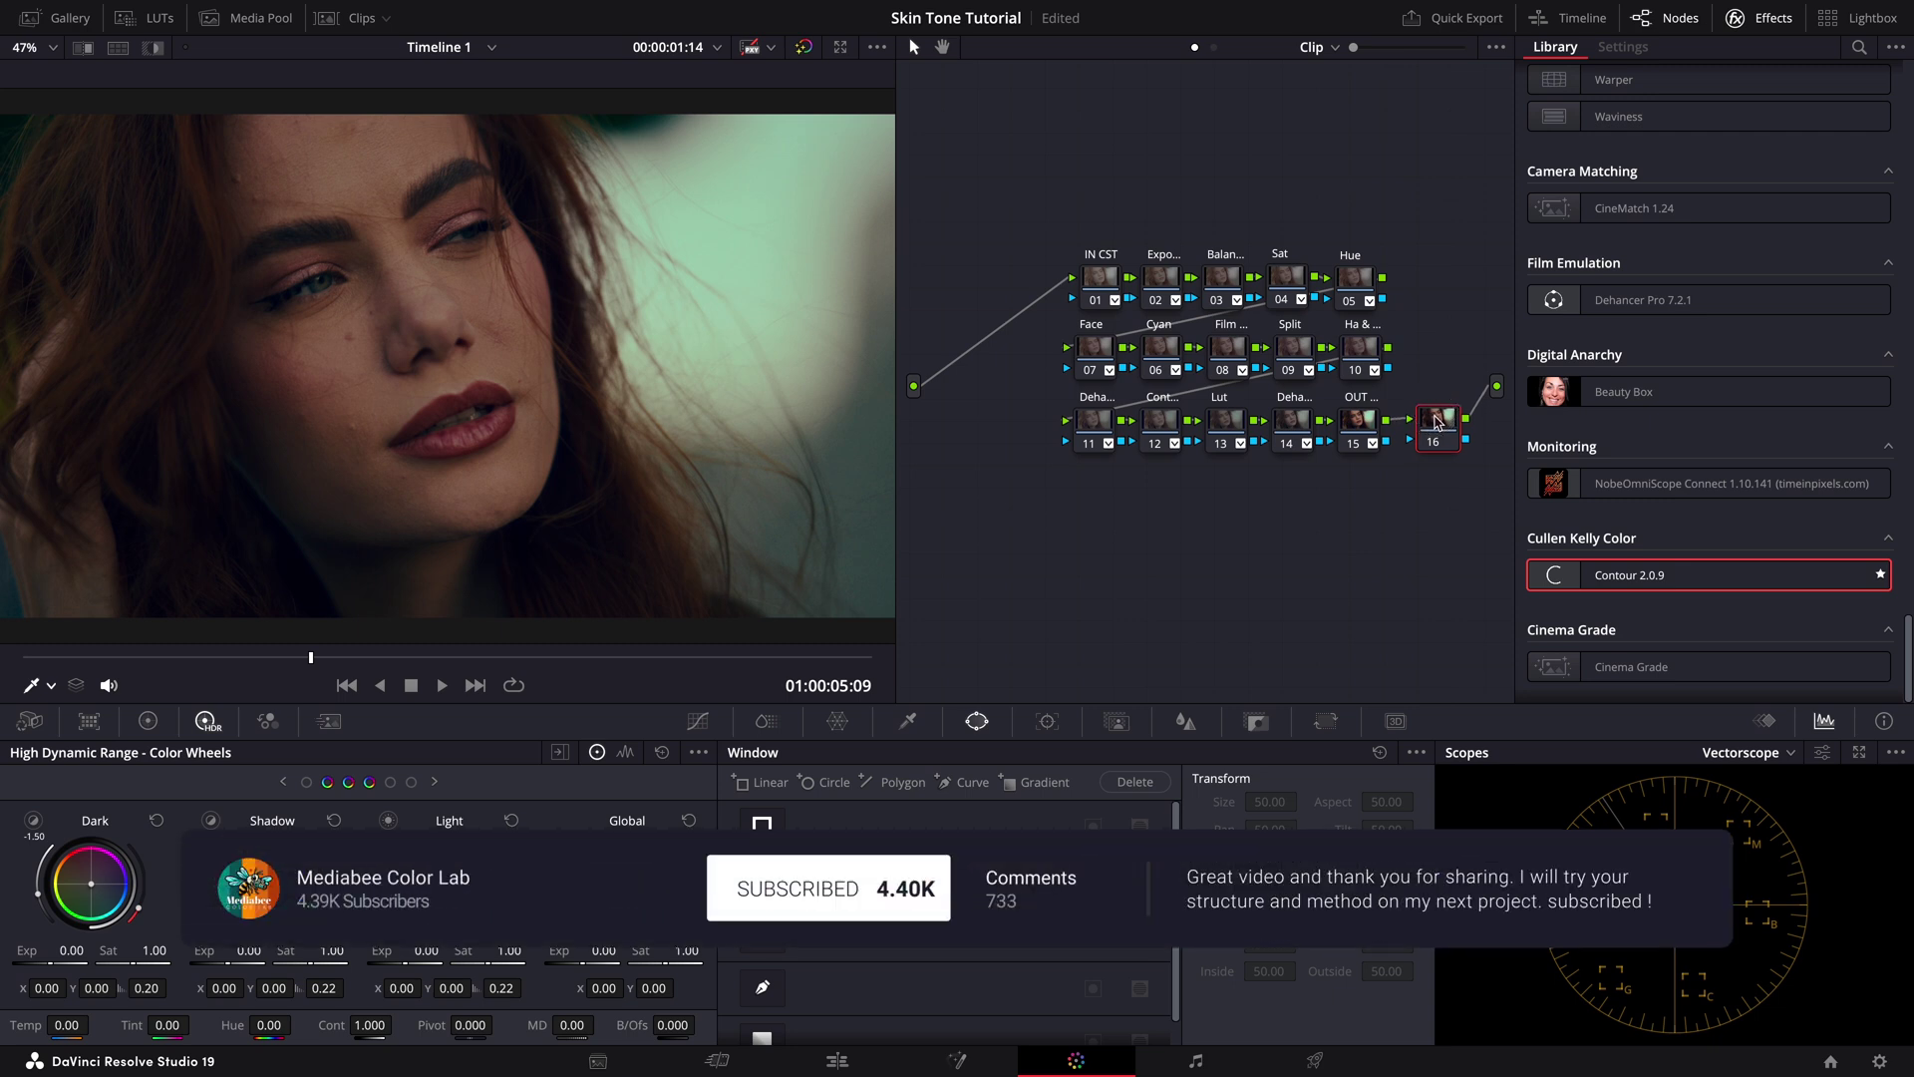
- Draw a closed Pen window around the cheek and nose, and enable highlight mode
click(762, 987)
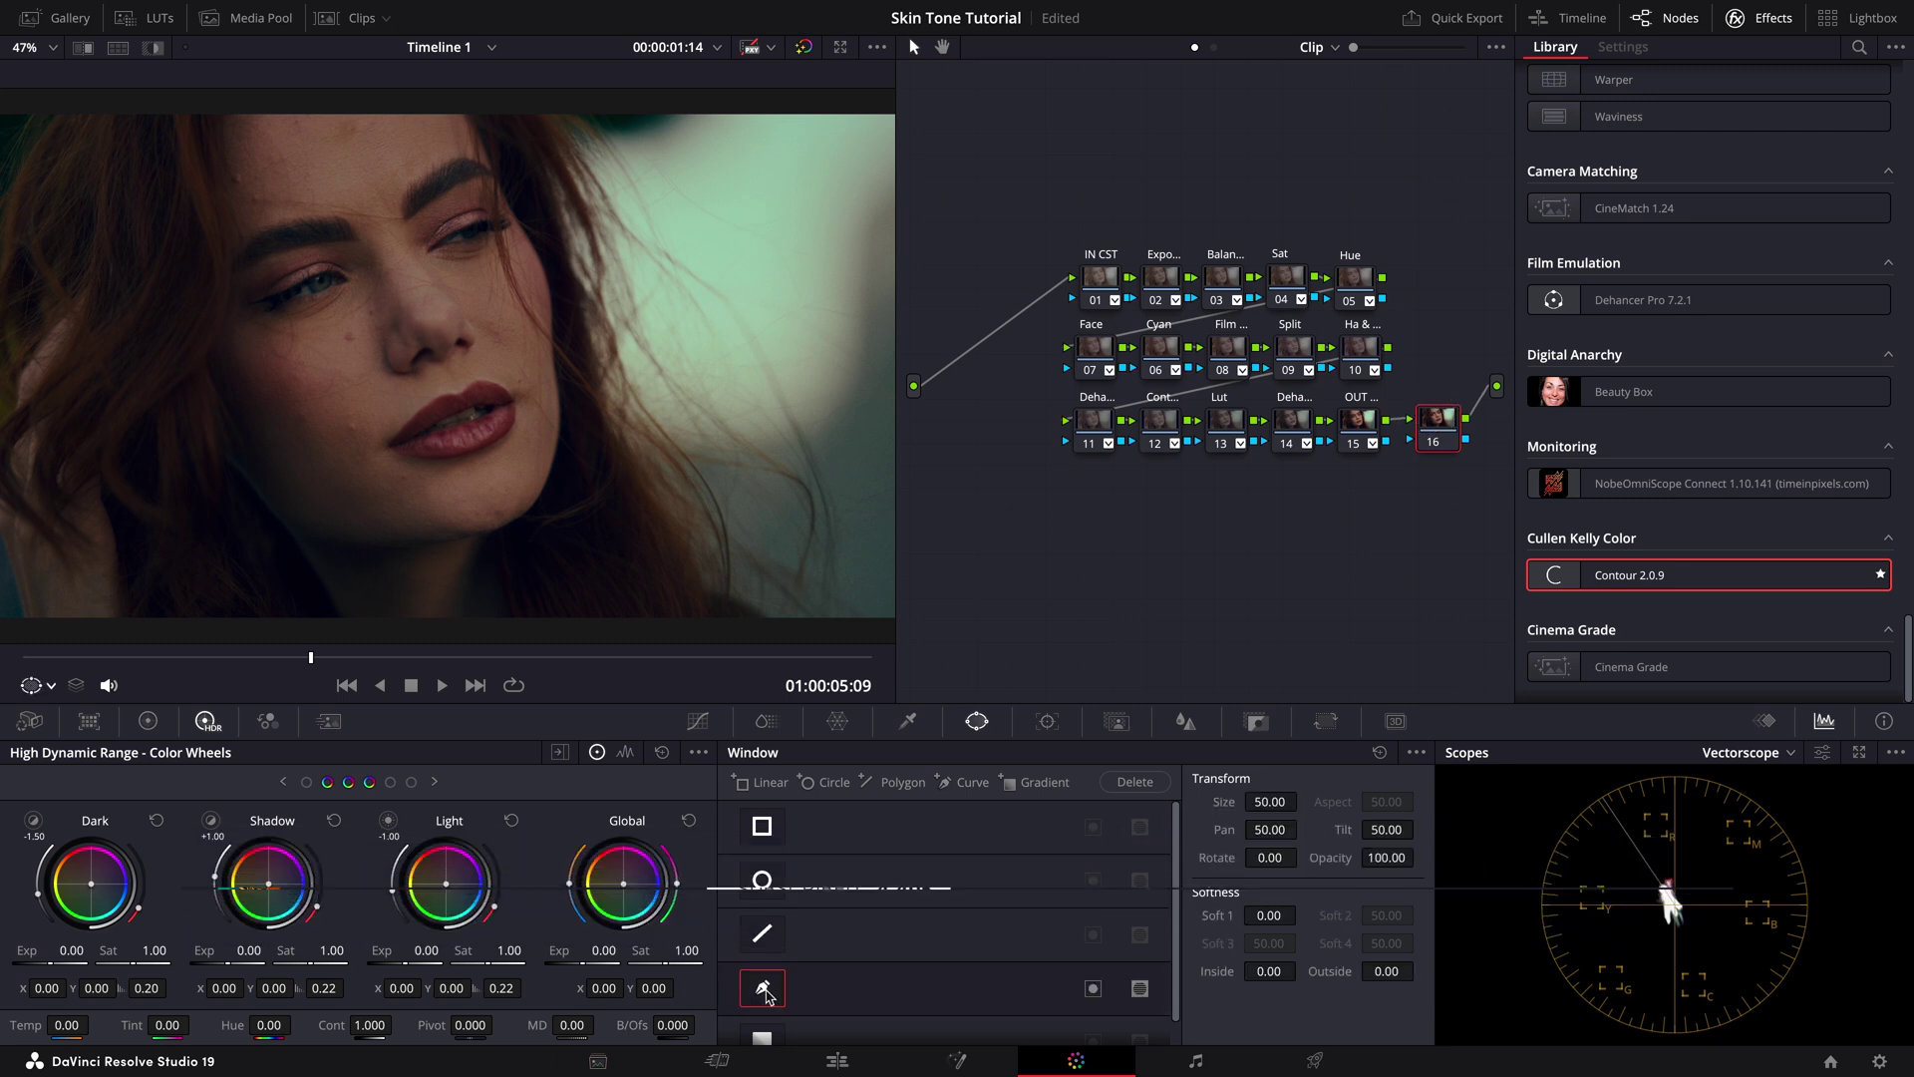
click(386, 266)
click(488, 270)
click(525, 303)
click(538, 368)
click(484, 369)
click(432, 378)
click(378, 358)
click(309, 356)
click(386, 266)
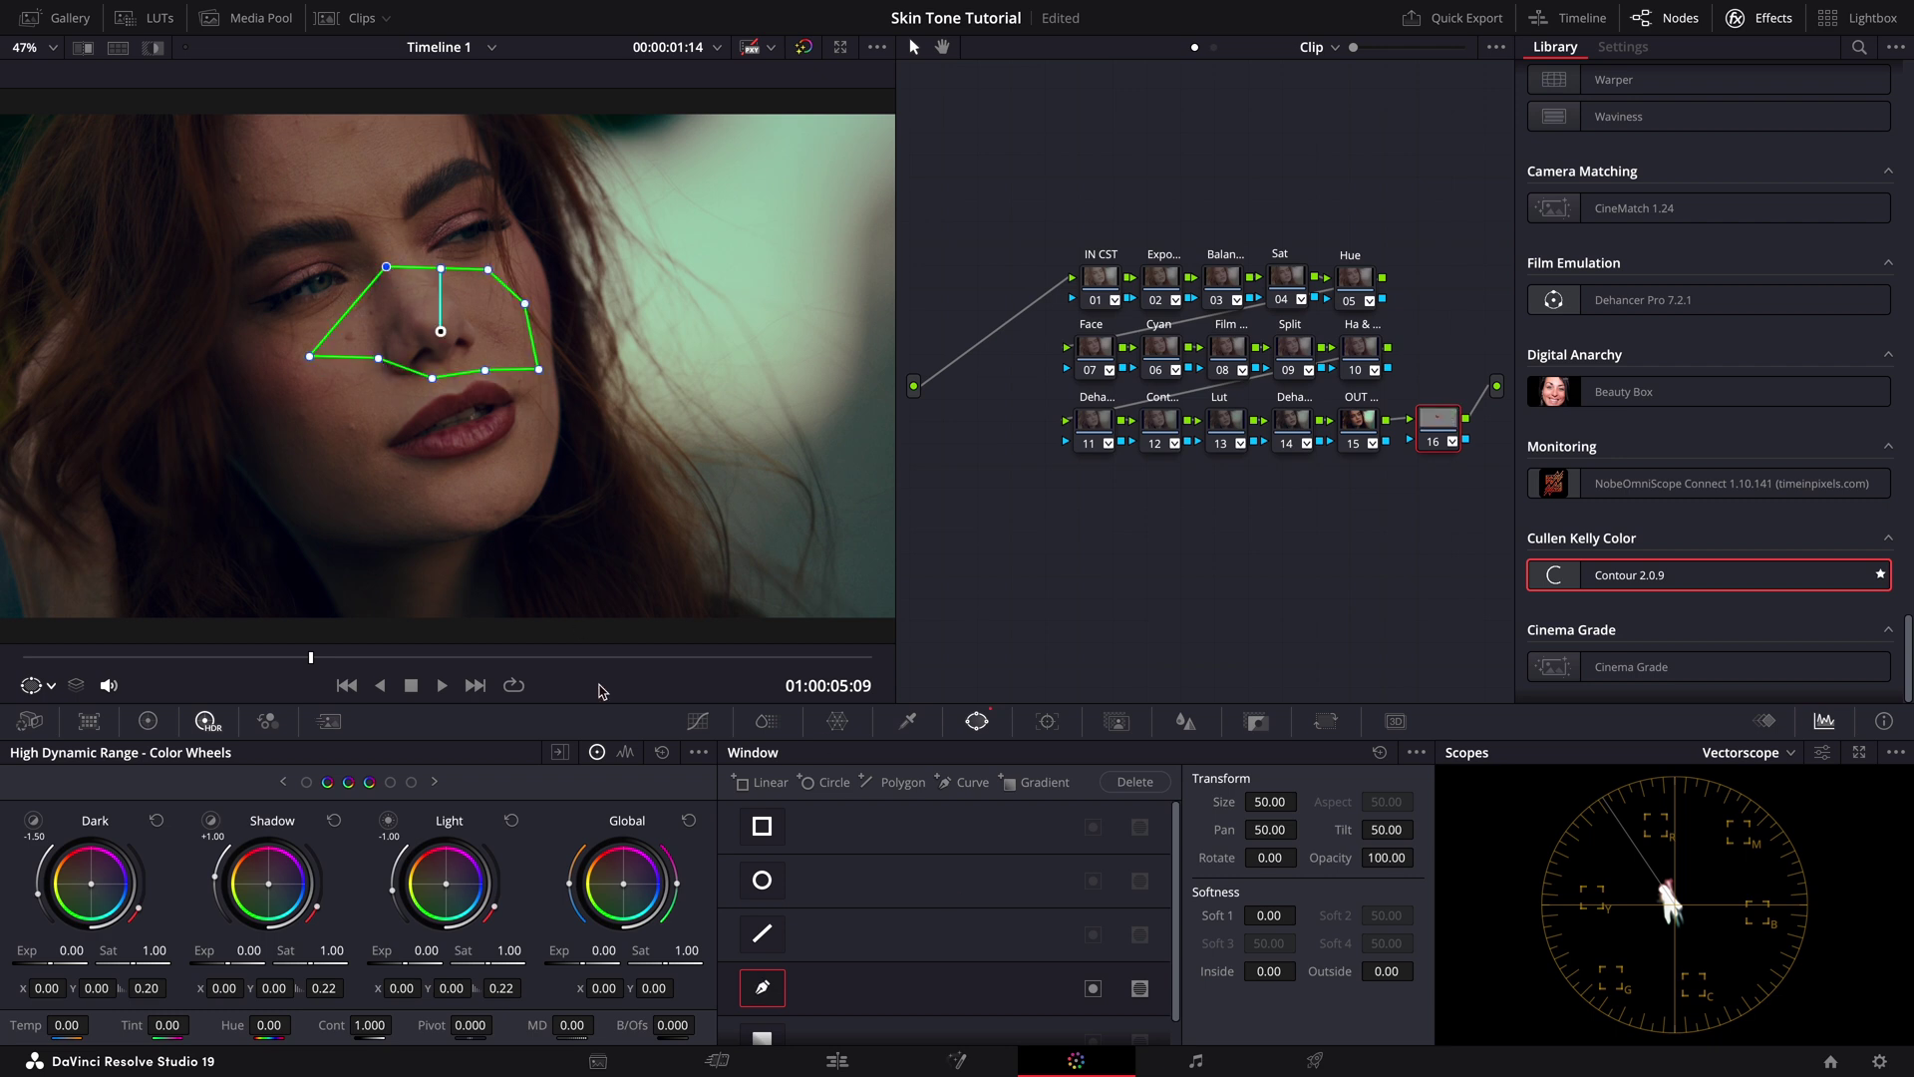
click(153, 48)
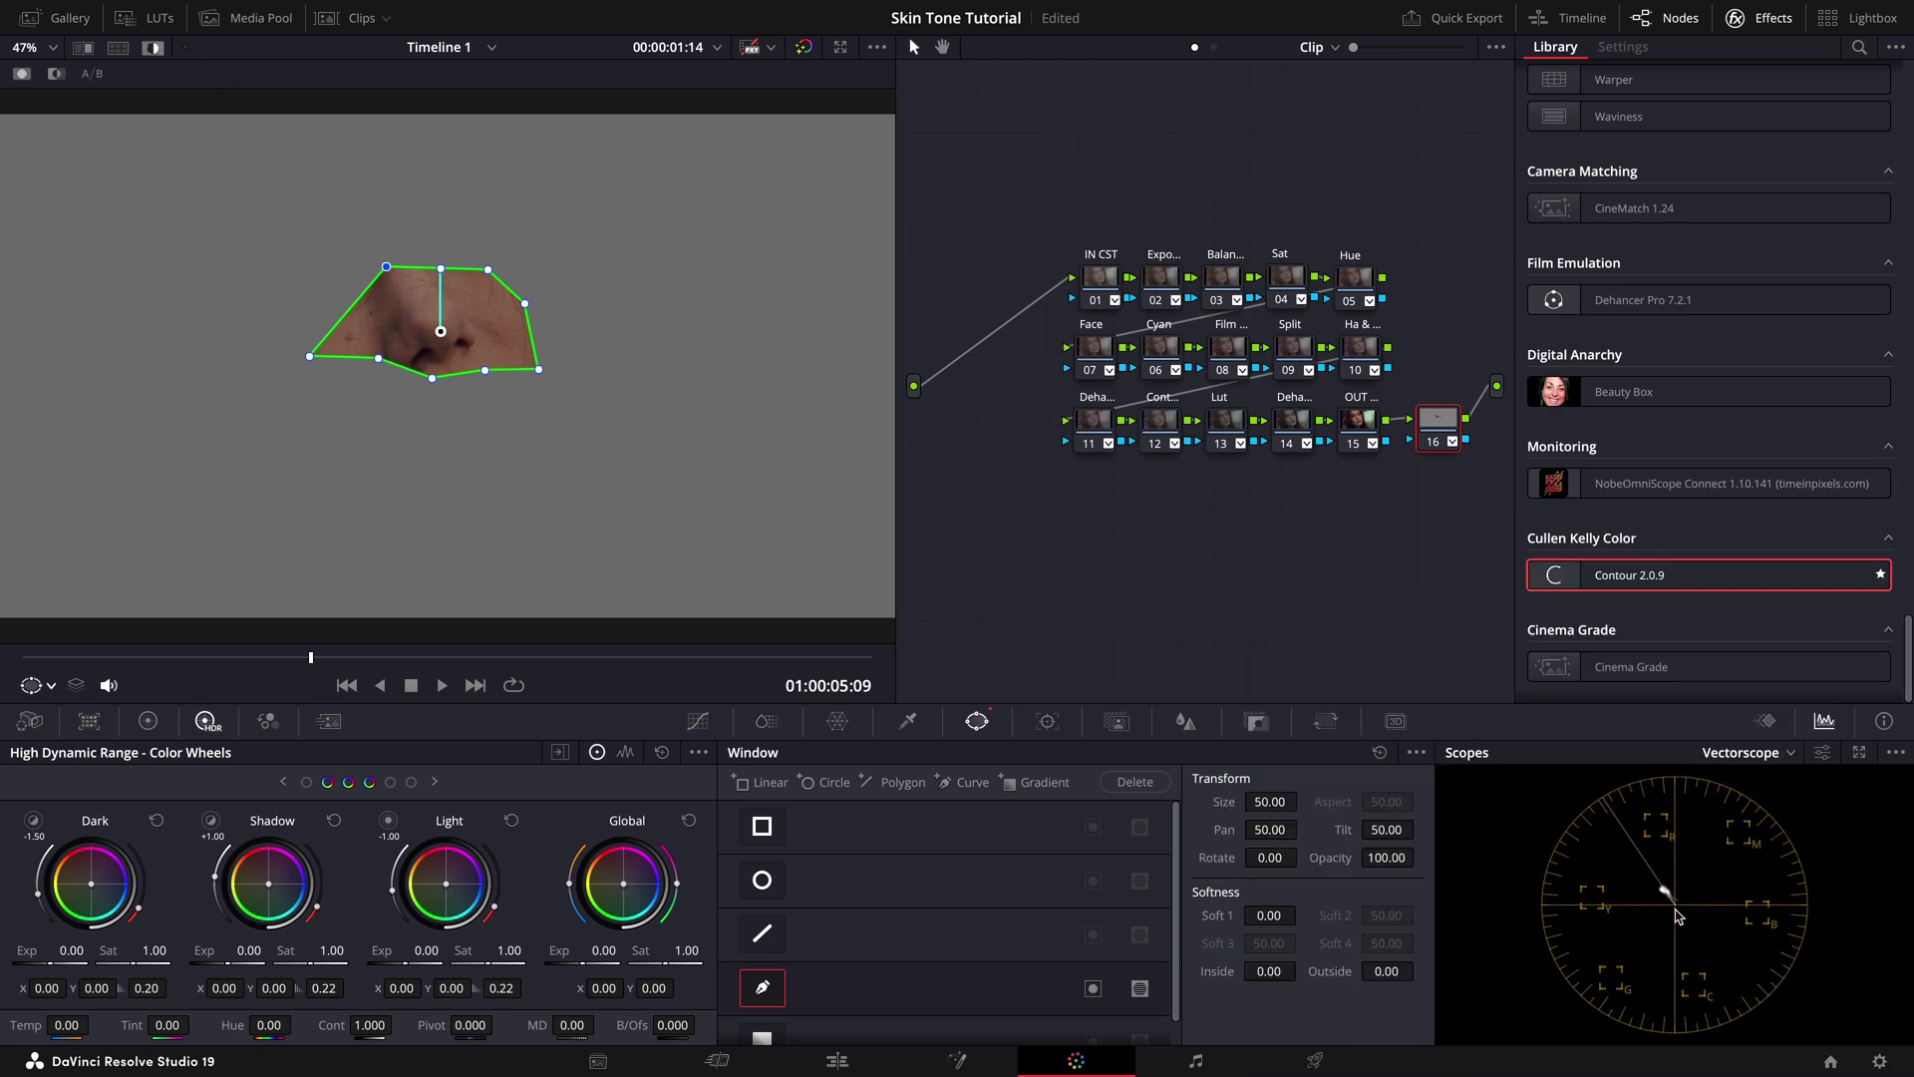
- Save the project and enable Show 2x Zoom on the vectorscope
key(ctrl+s)
click(1827, 758)
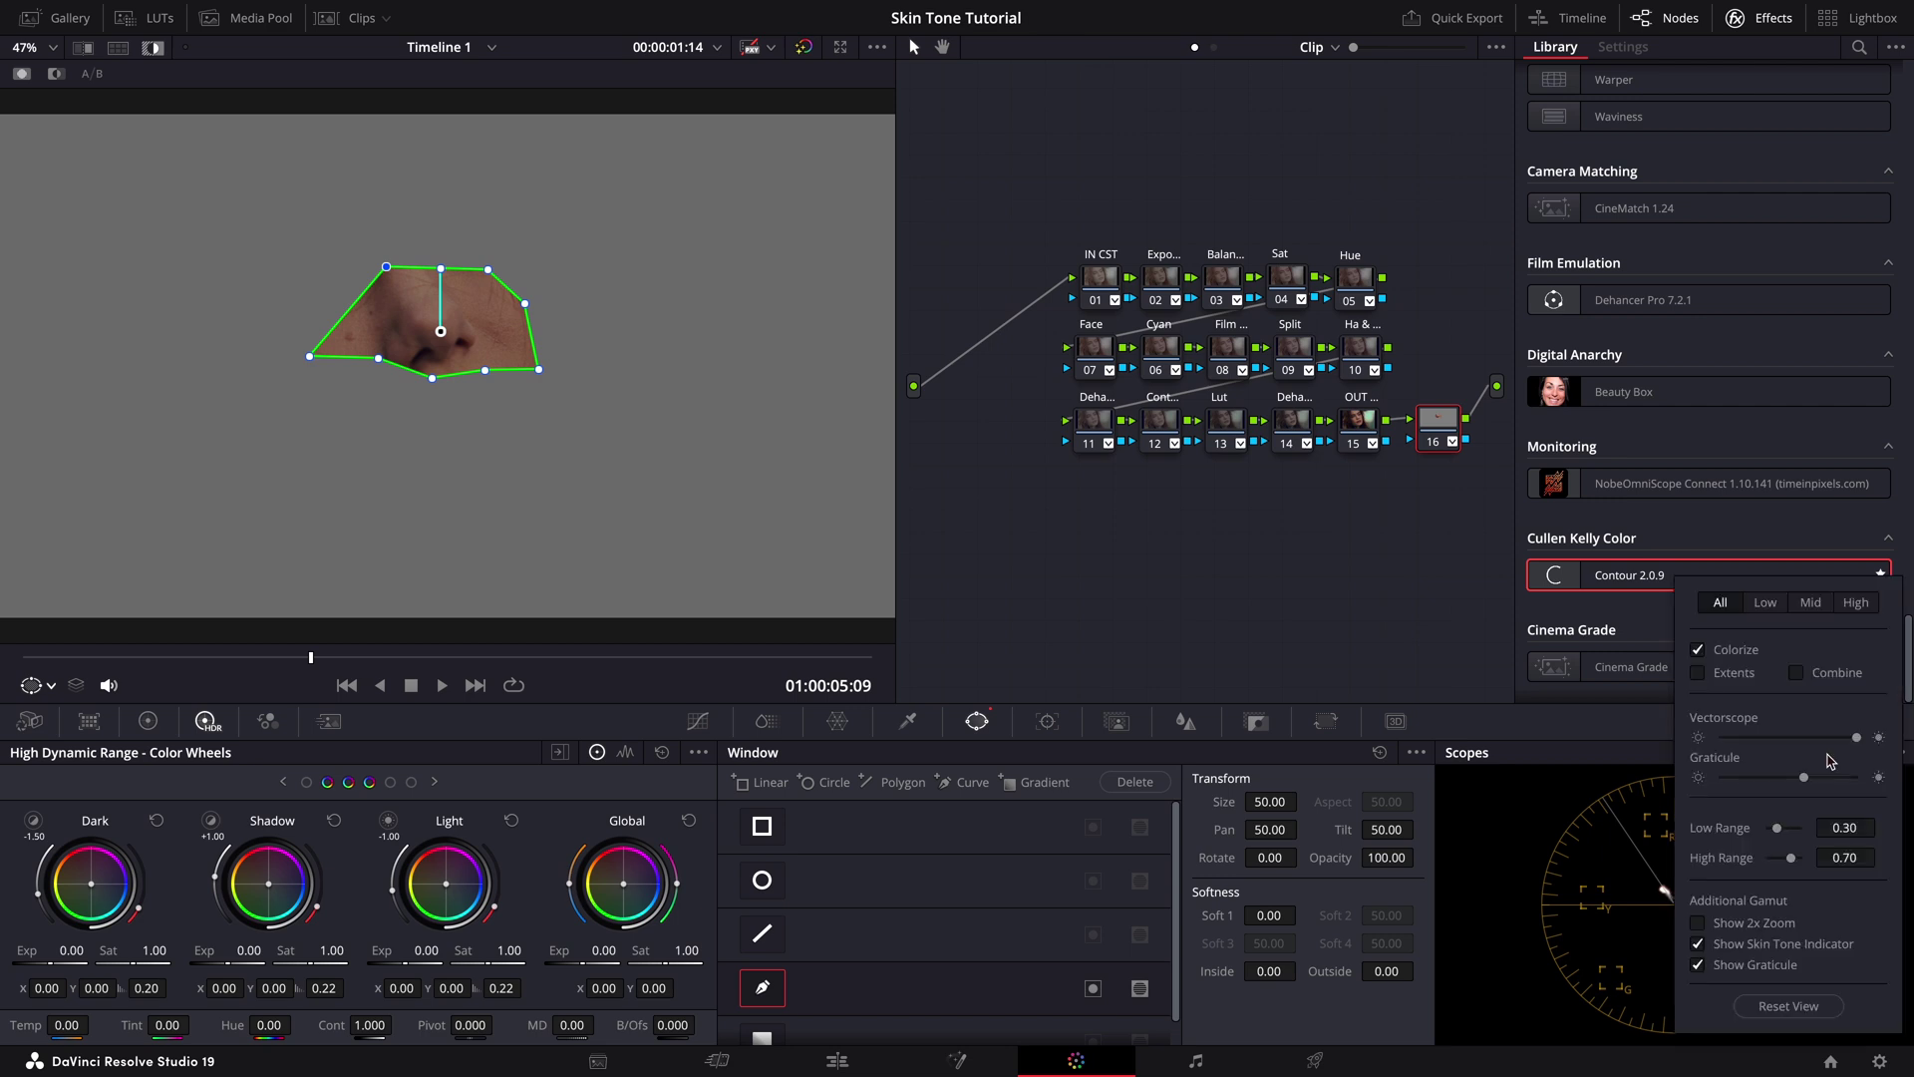
click(1698, 923)
click(1666, 892)
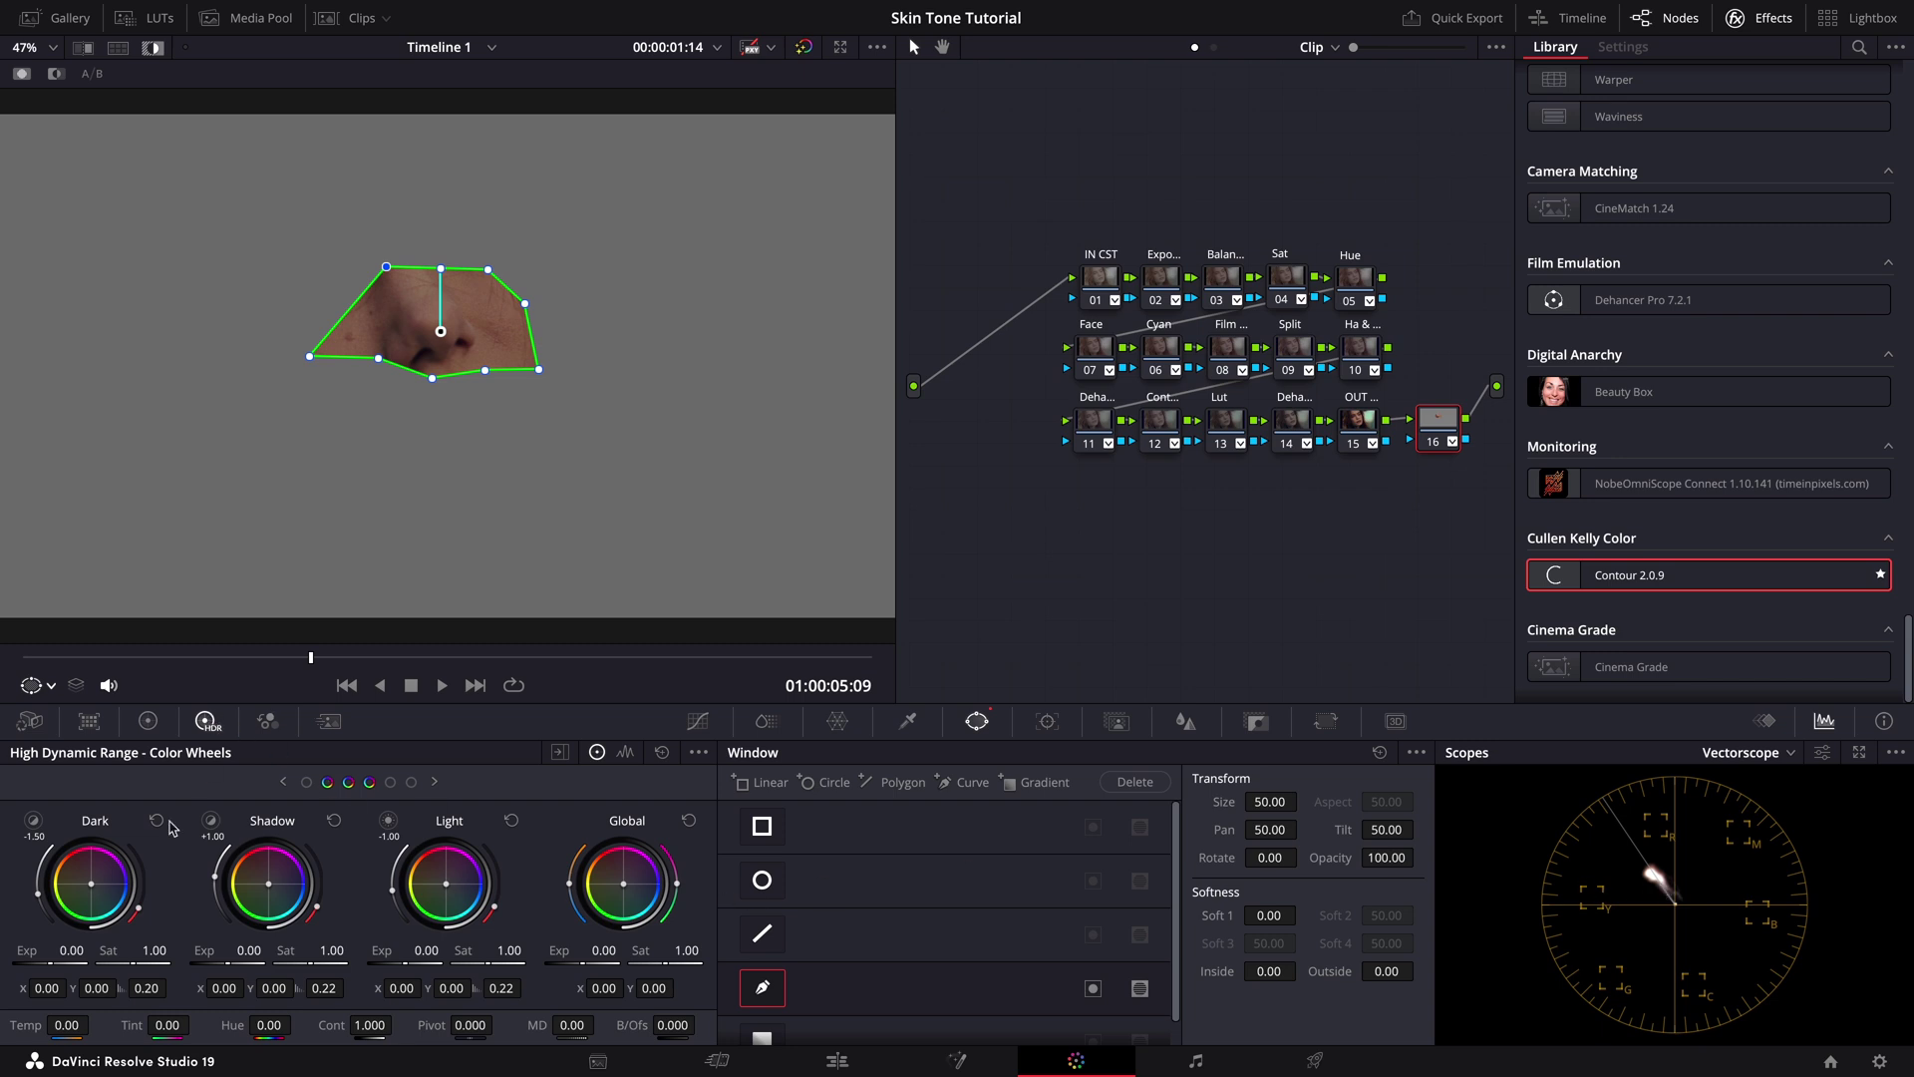
- Switch wheels to Primaries, nudge Offset slightly warmer, disable the pen window, and delete node 16
click(148, 720)
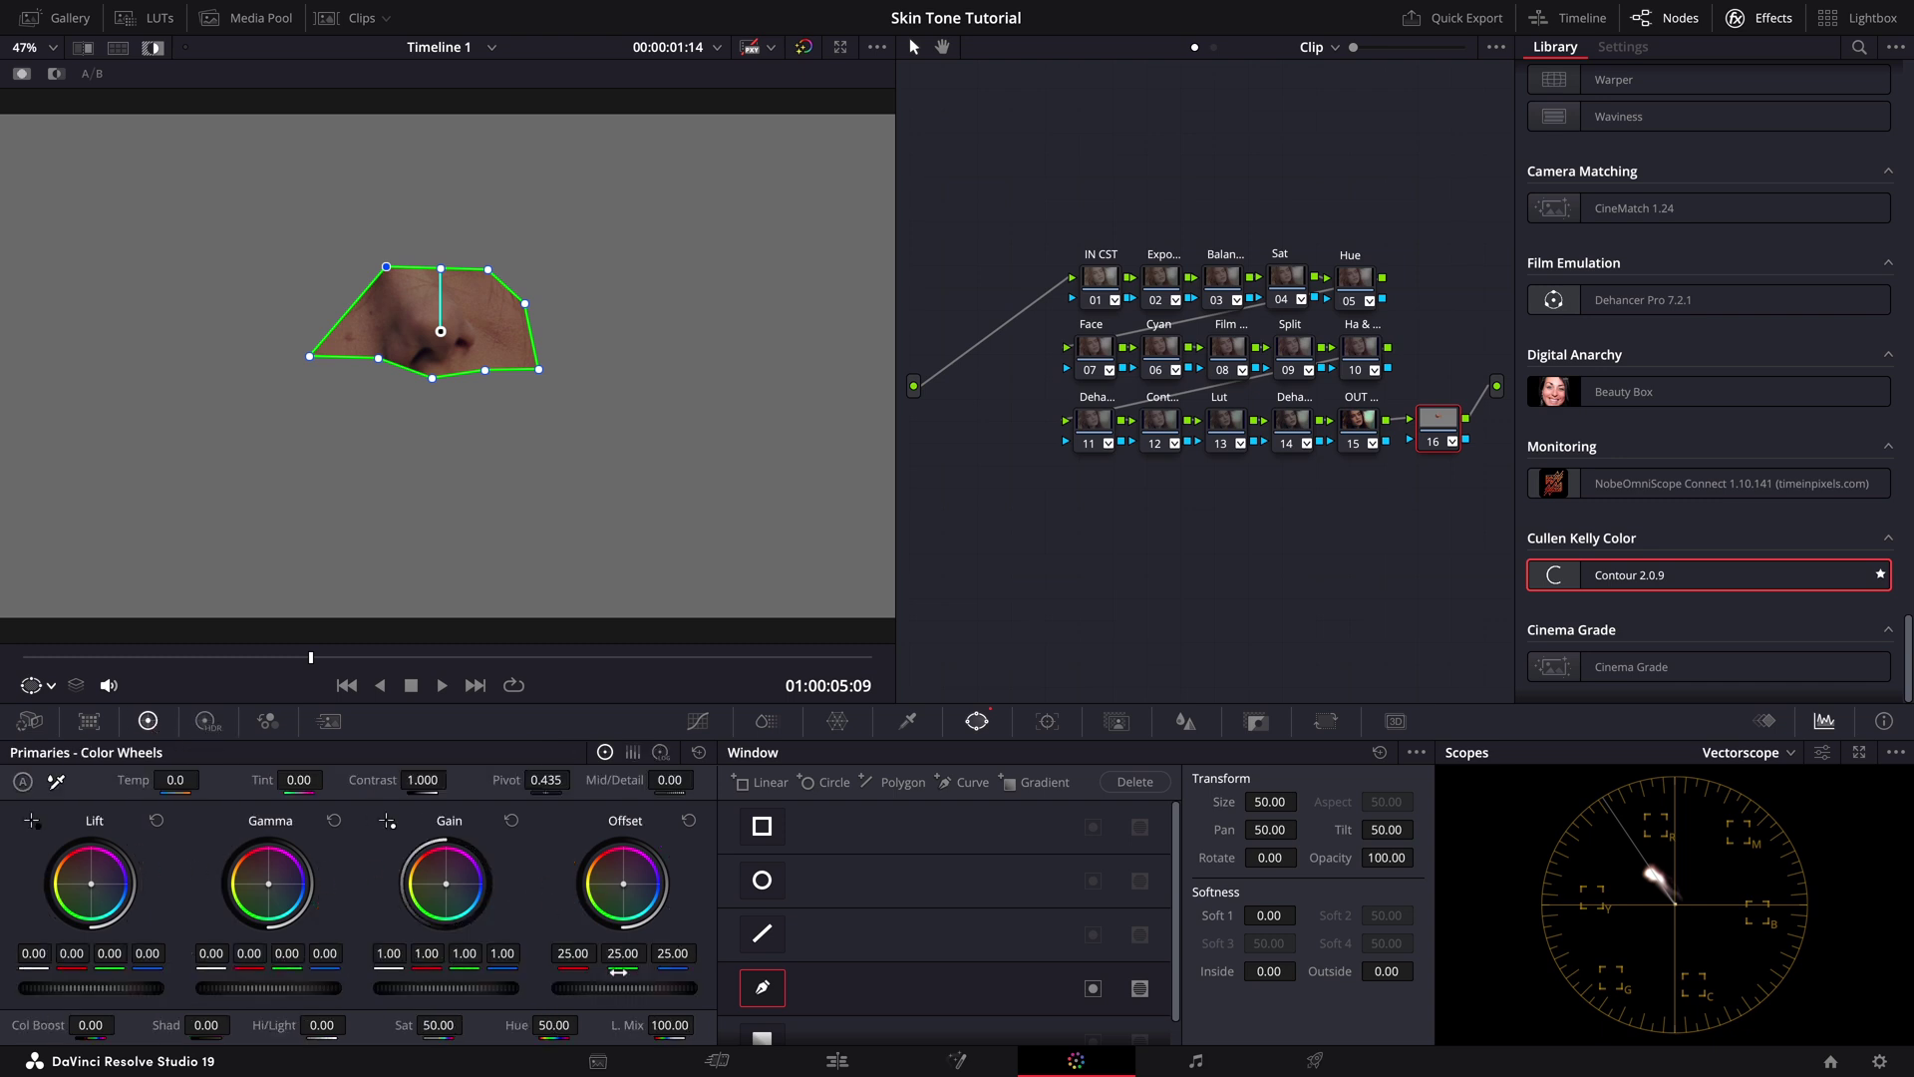
drag(623, 884, 618, 883)
click(760, 990)
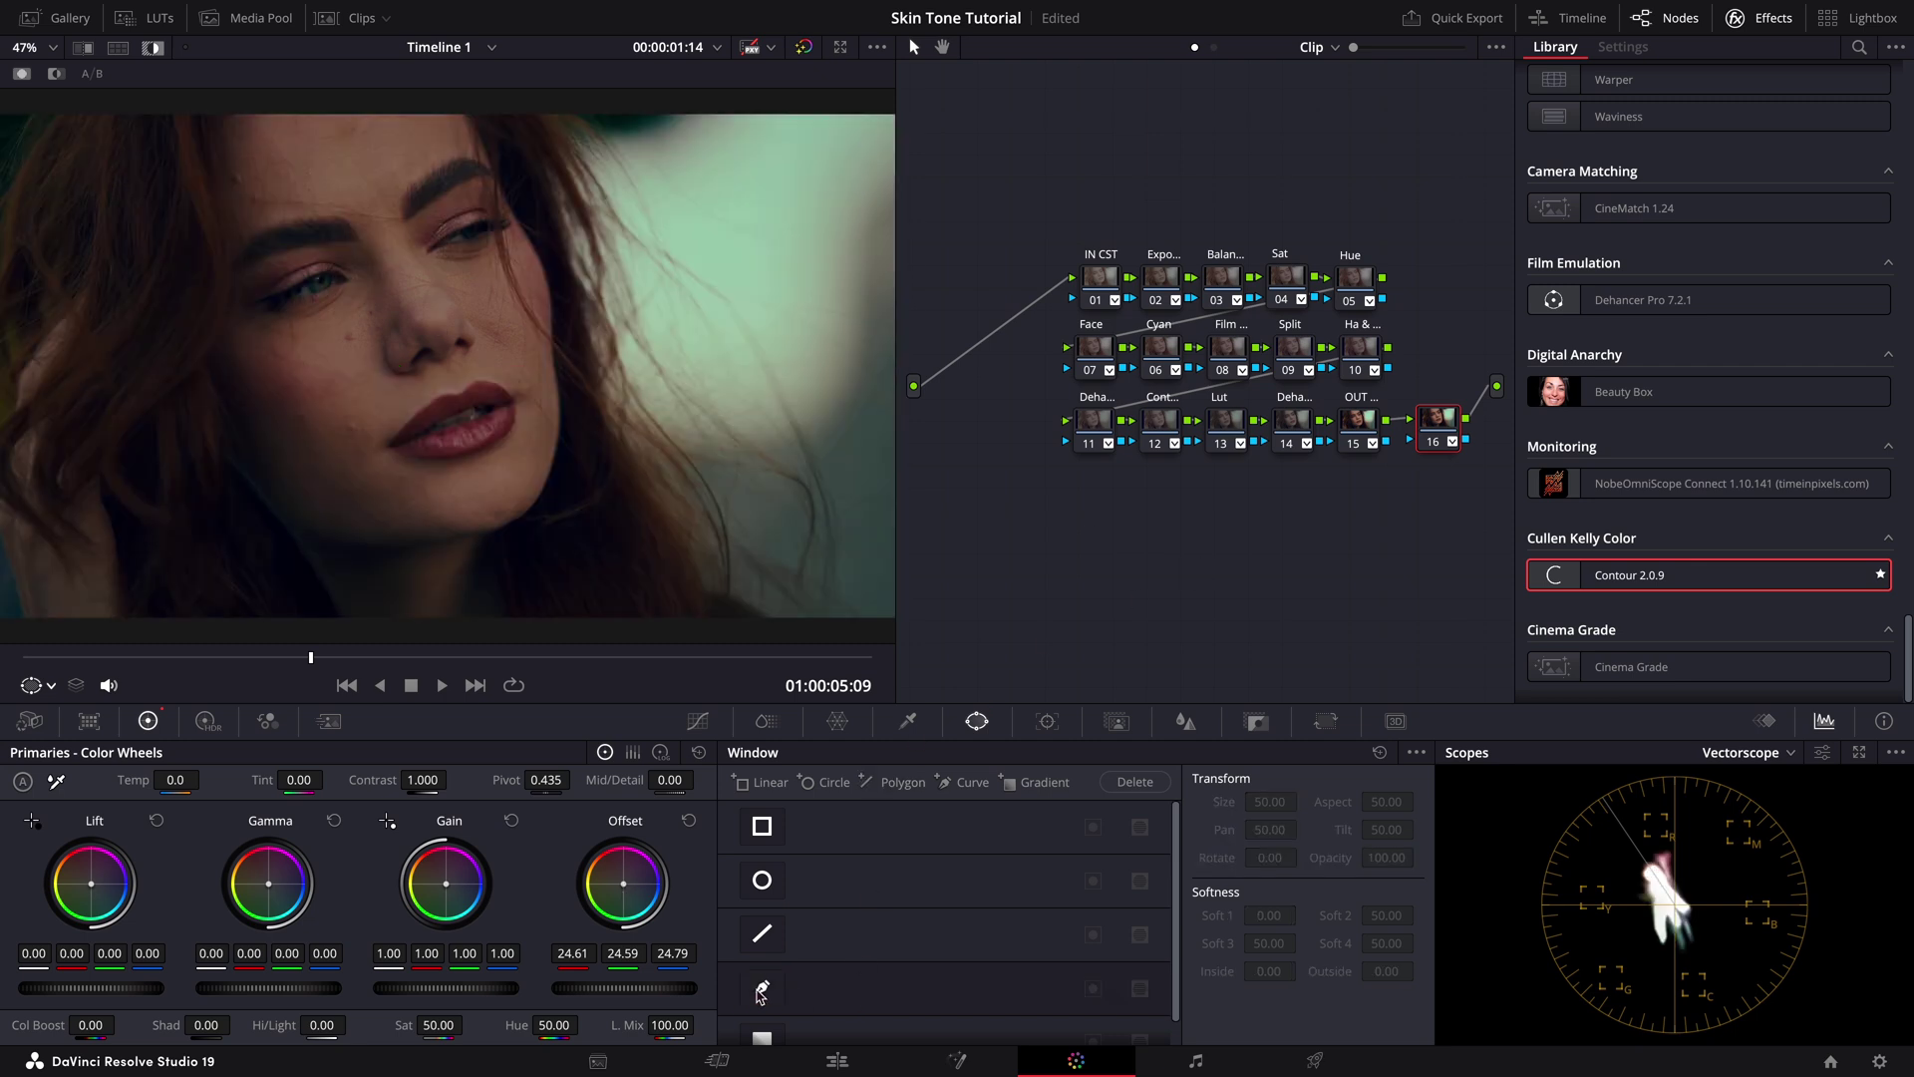
click(1433, 417)
key(Delete)
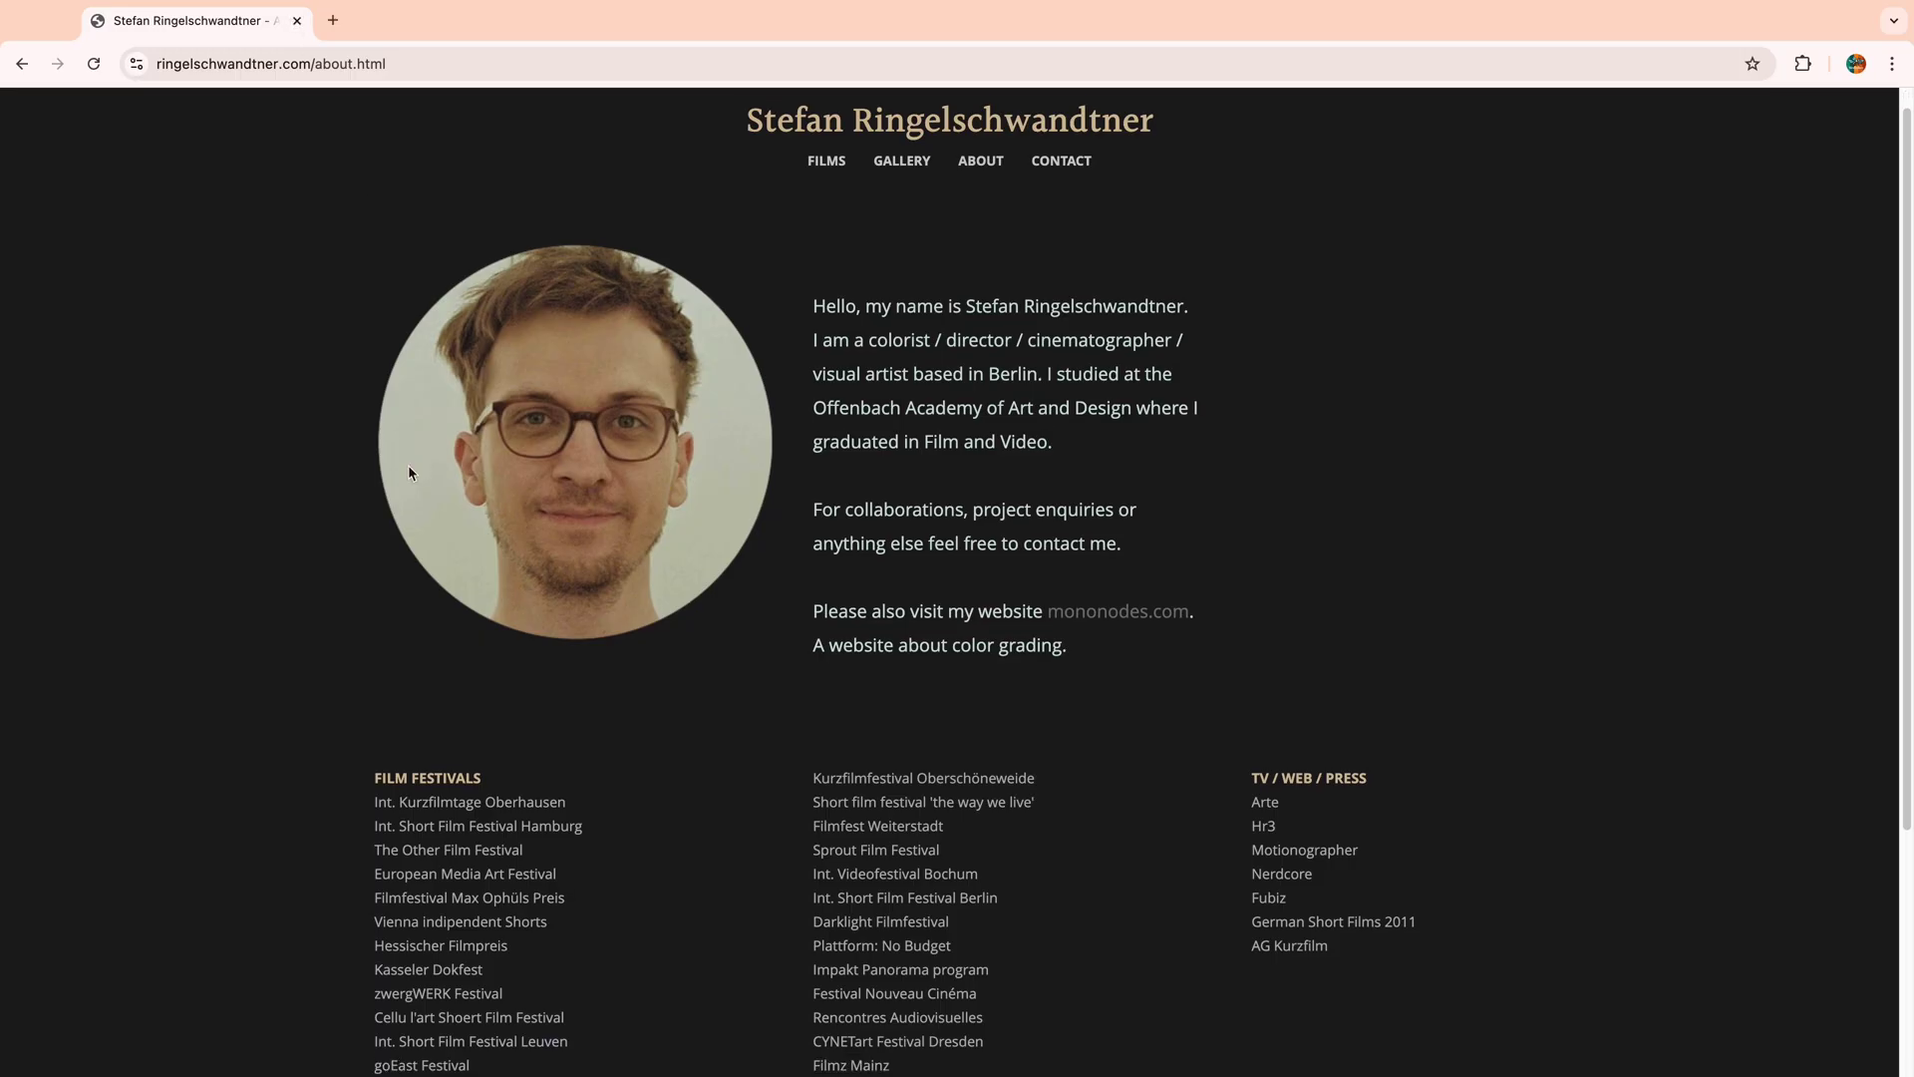
- Scroll the mononodes DCTLs page down to the Utility DCTLs, Hue Twist & Bend and RGB Split Tone packs
scroll(409, 469, down, 3)
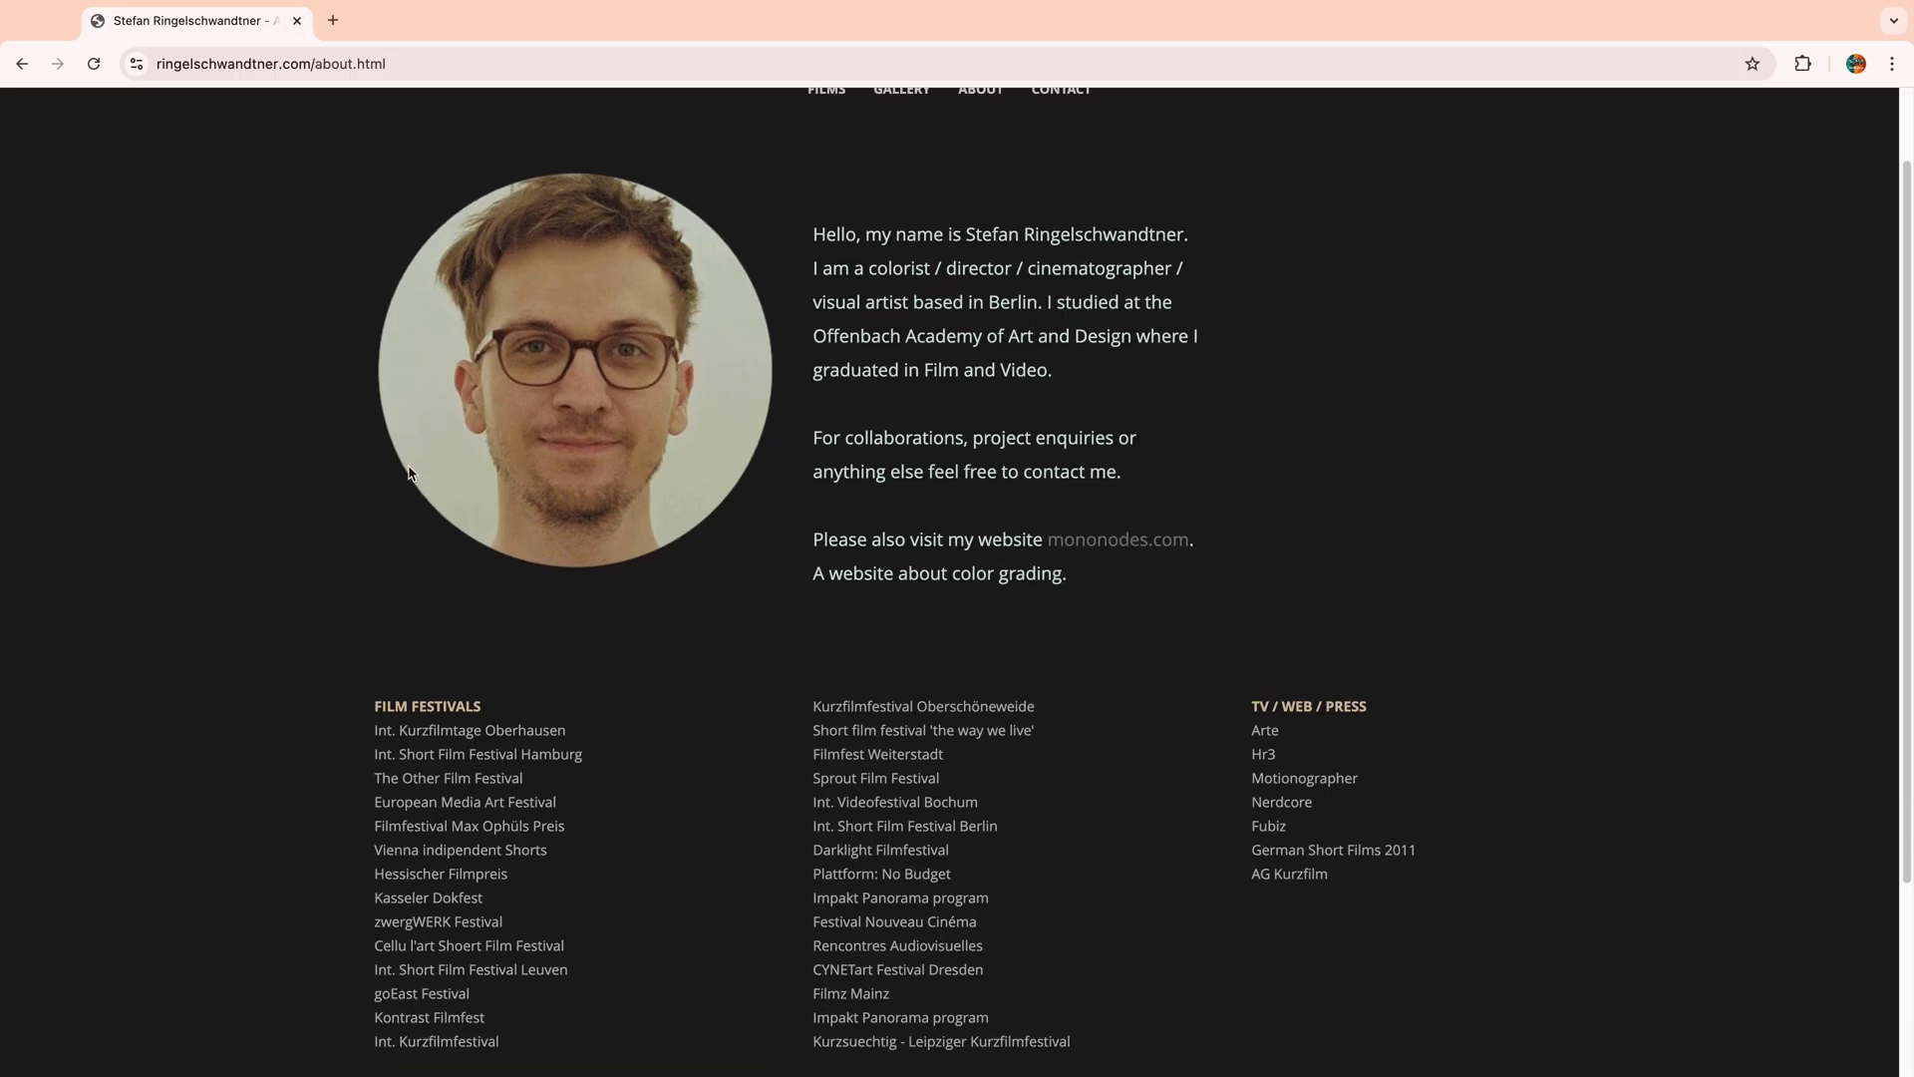
scroll(409, 469, down, 2)
scroll(409, 465, up, 4)
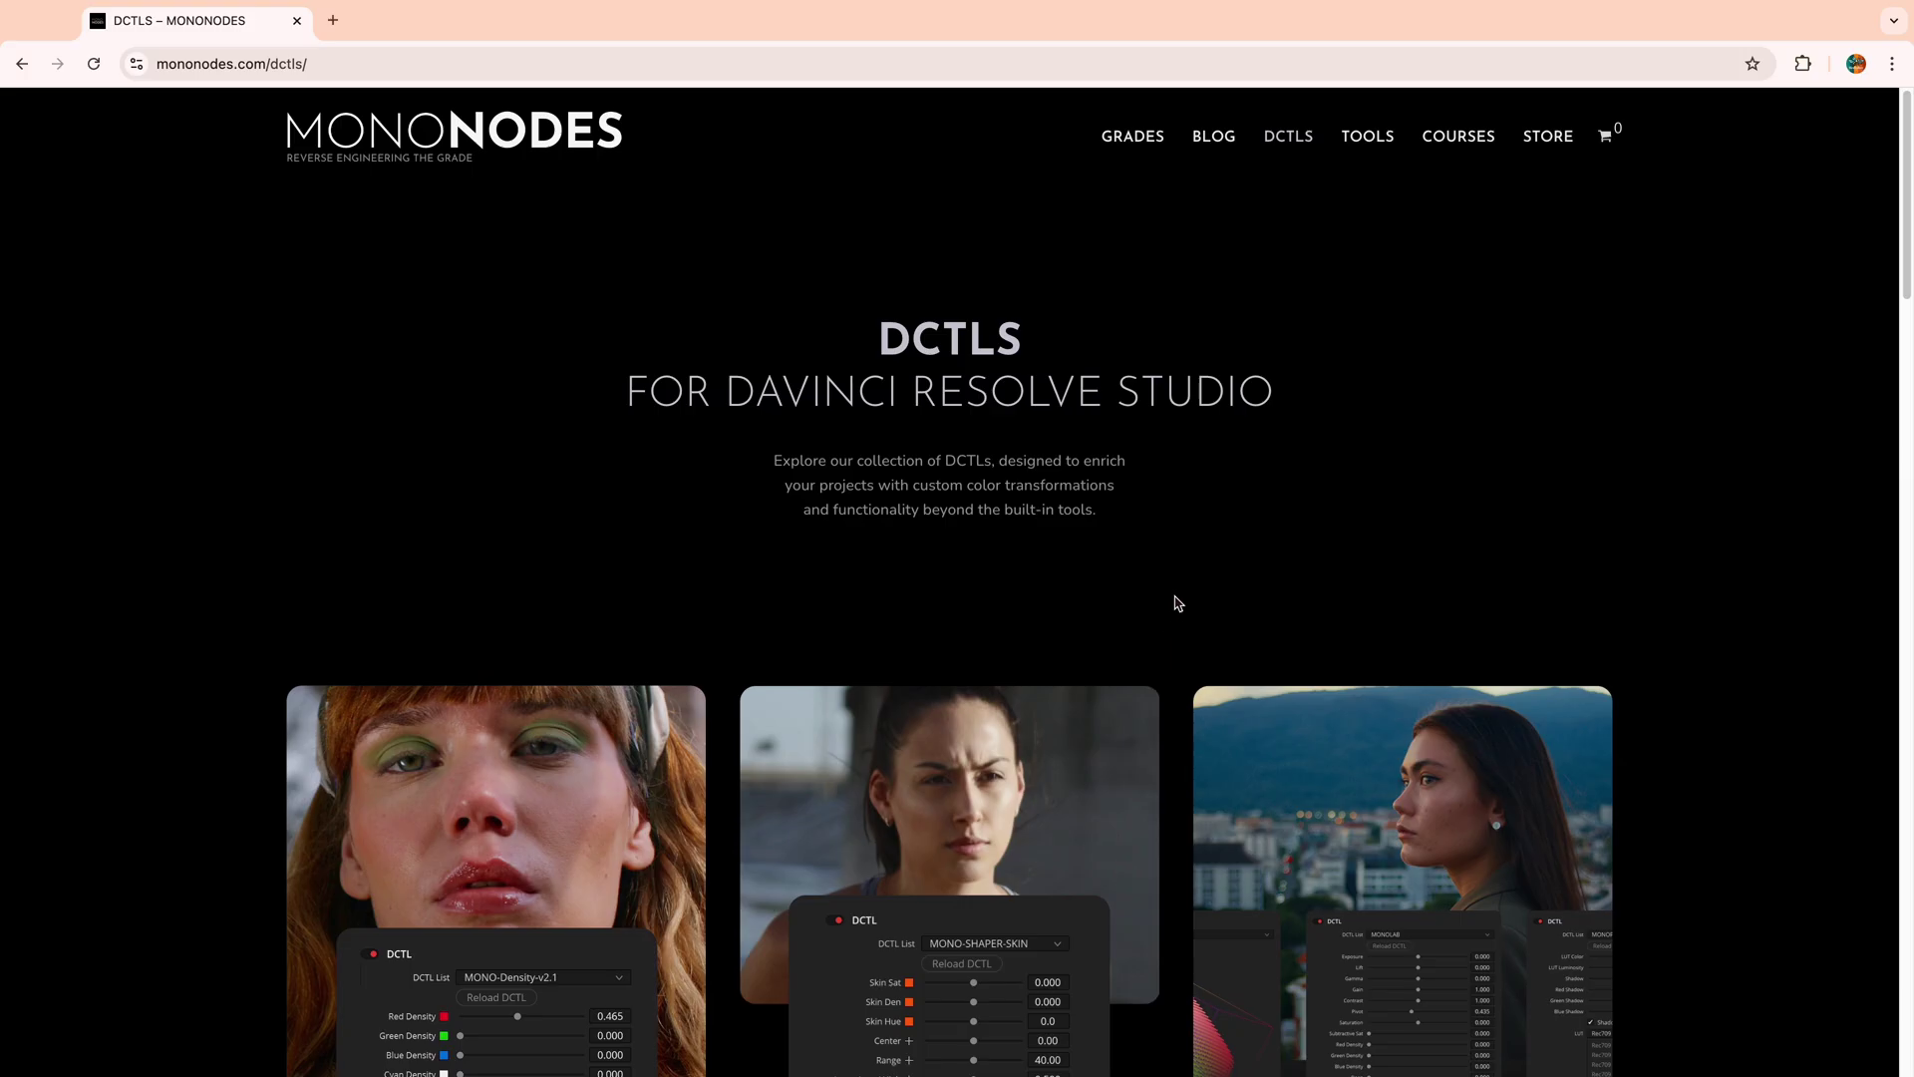
scroll(473, 397, down, 3)
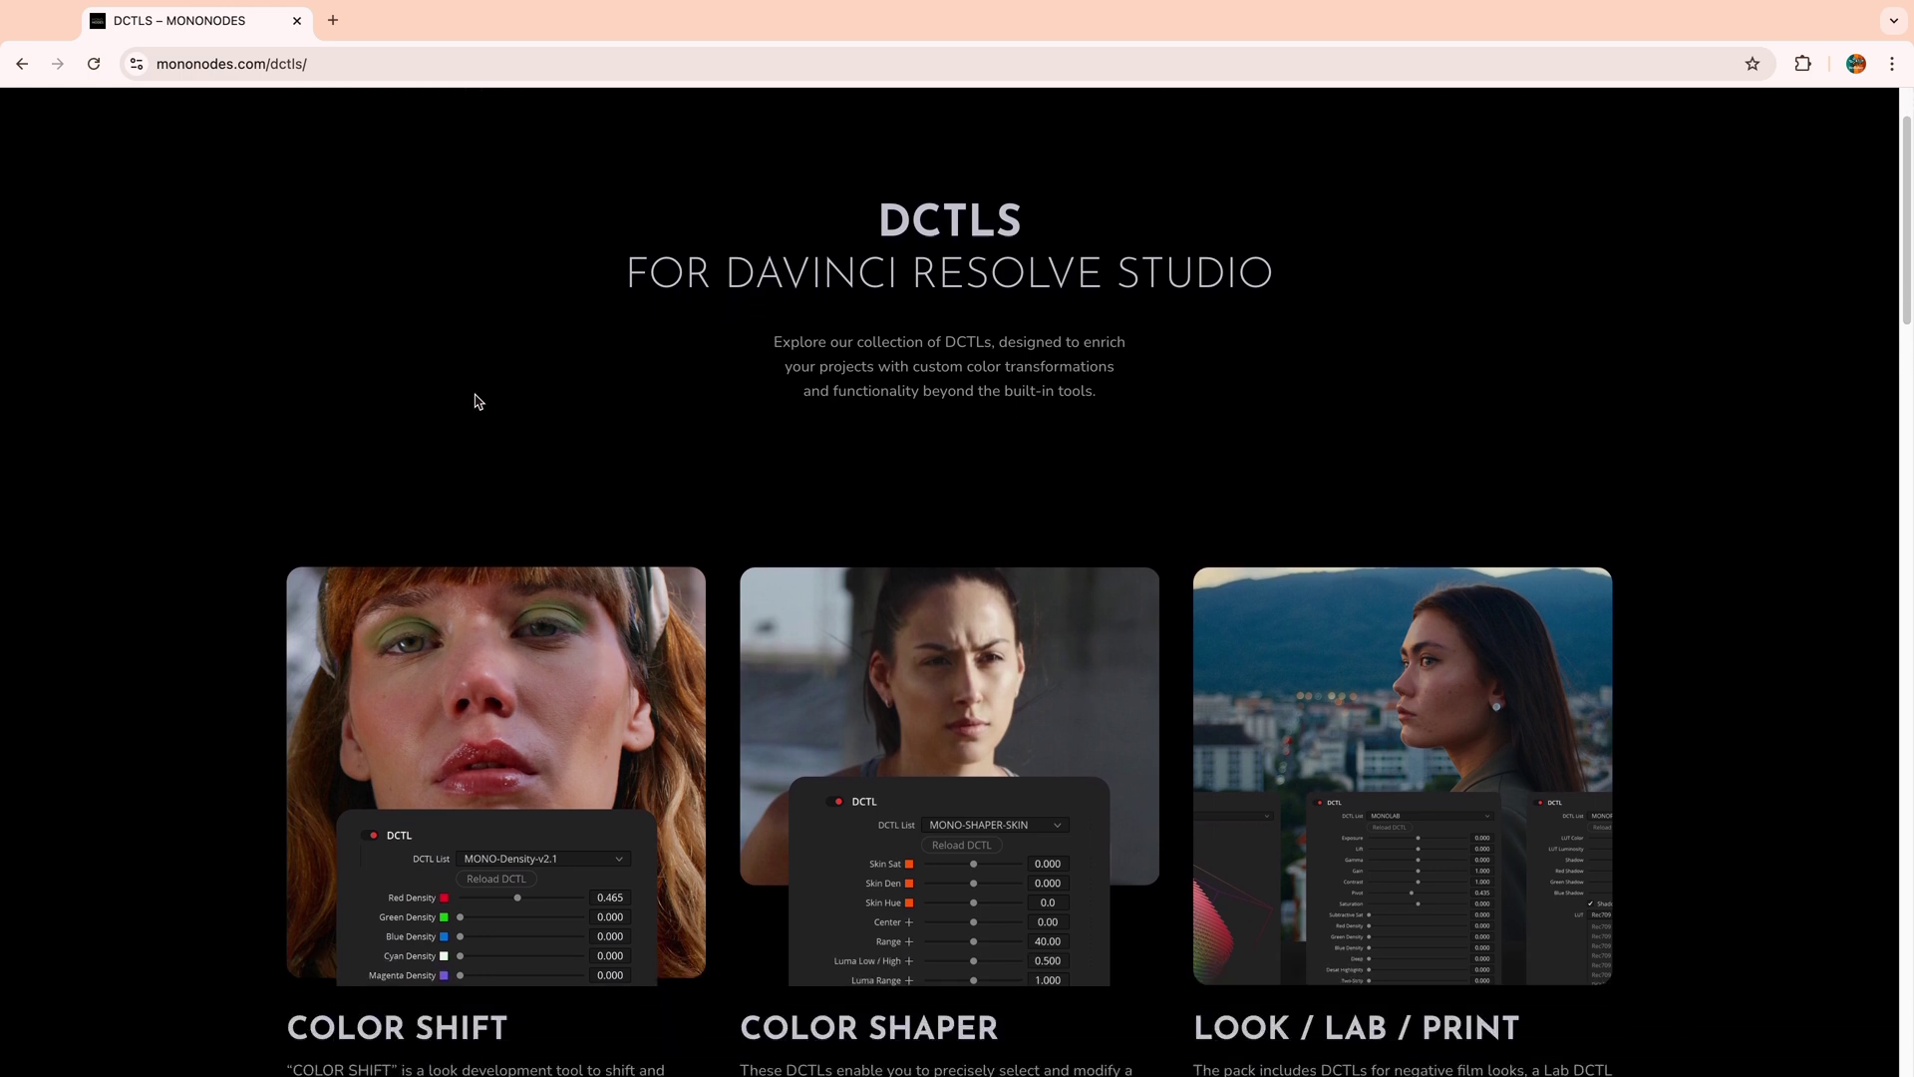
scroll(477, 400, down, 5)
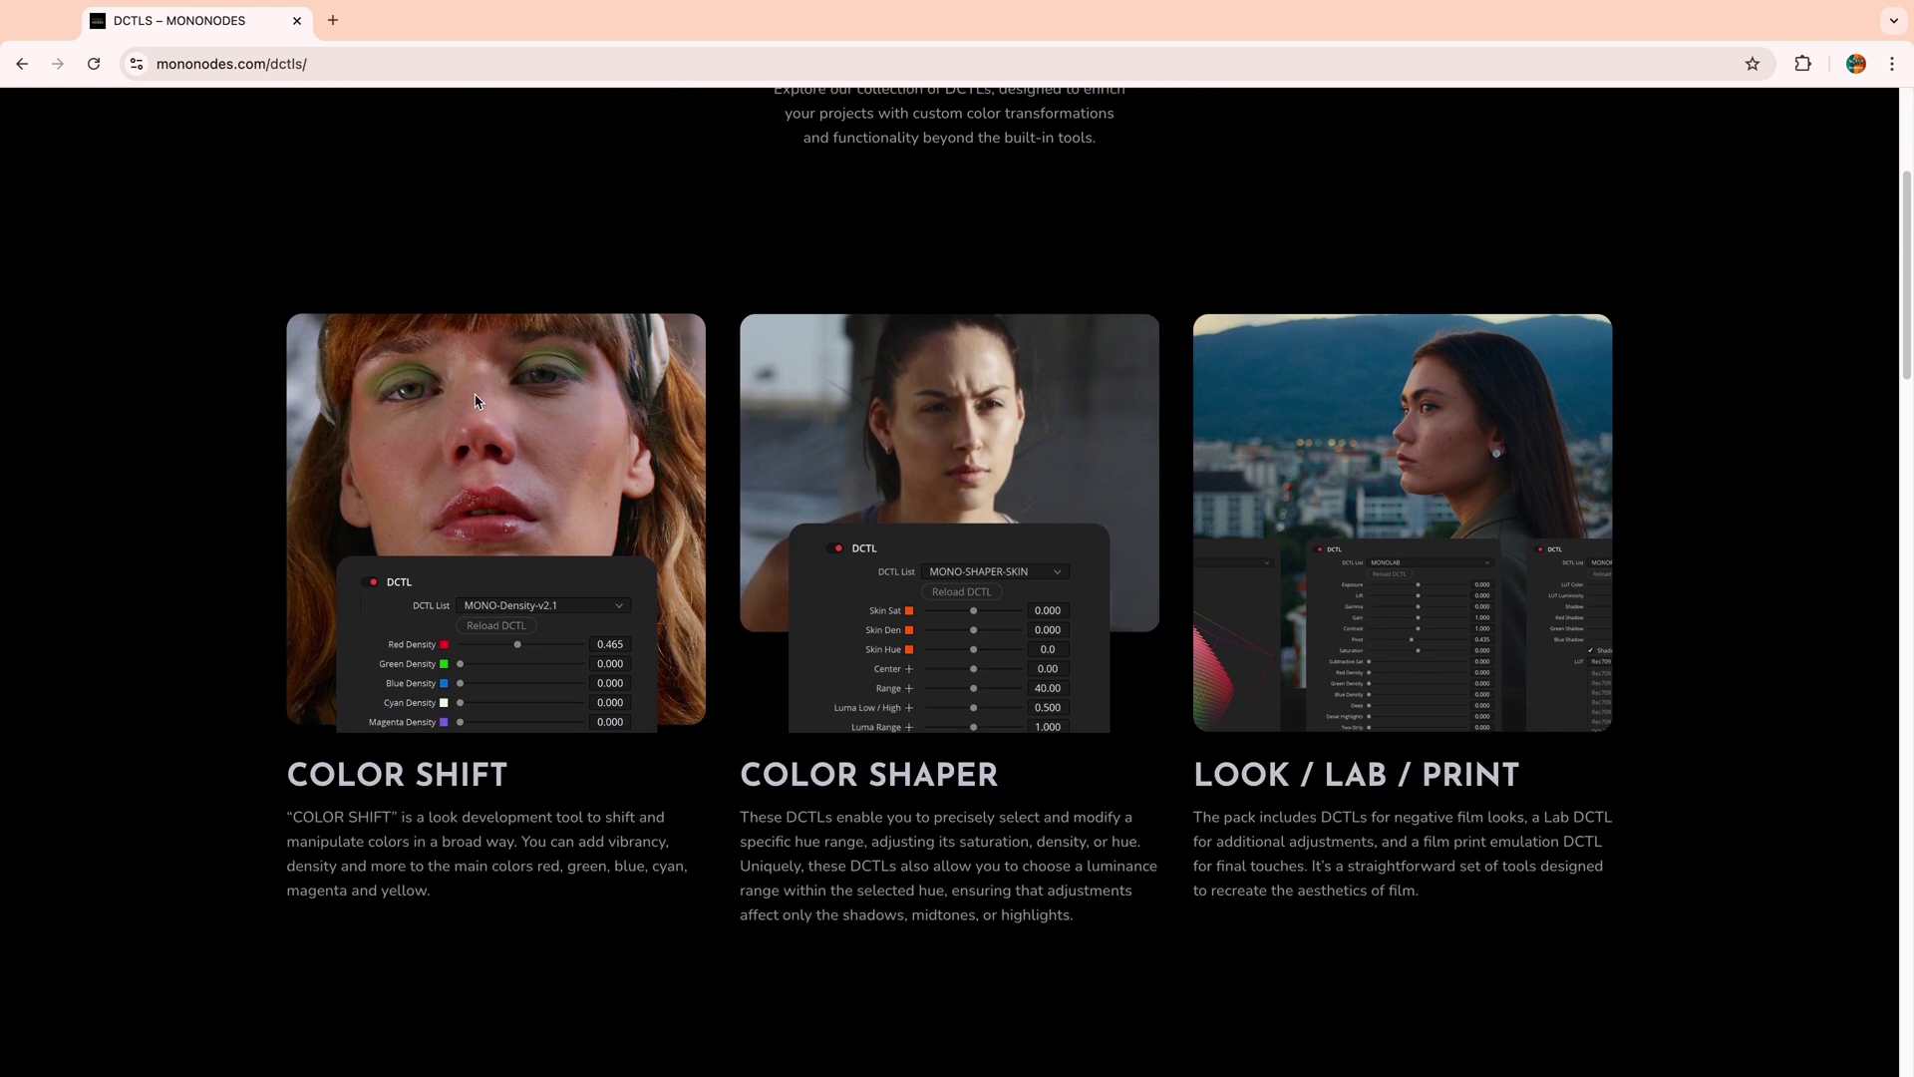
scroll(477, 400, down, 5)
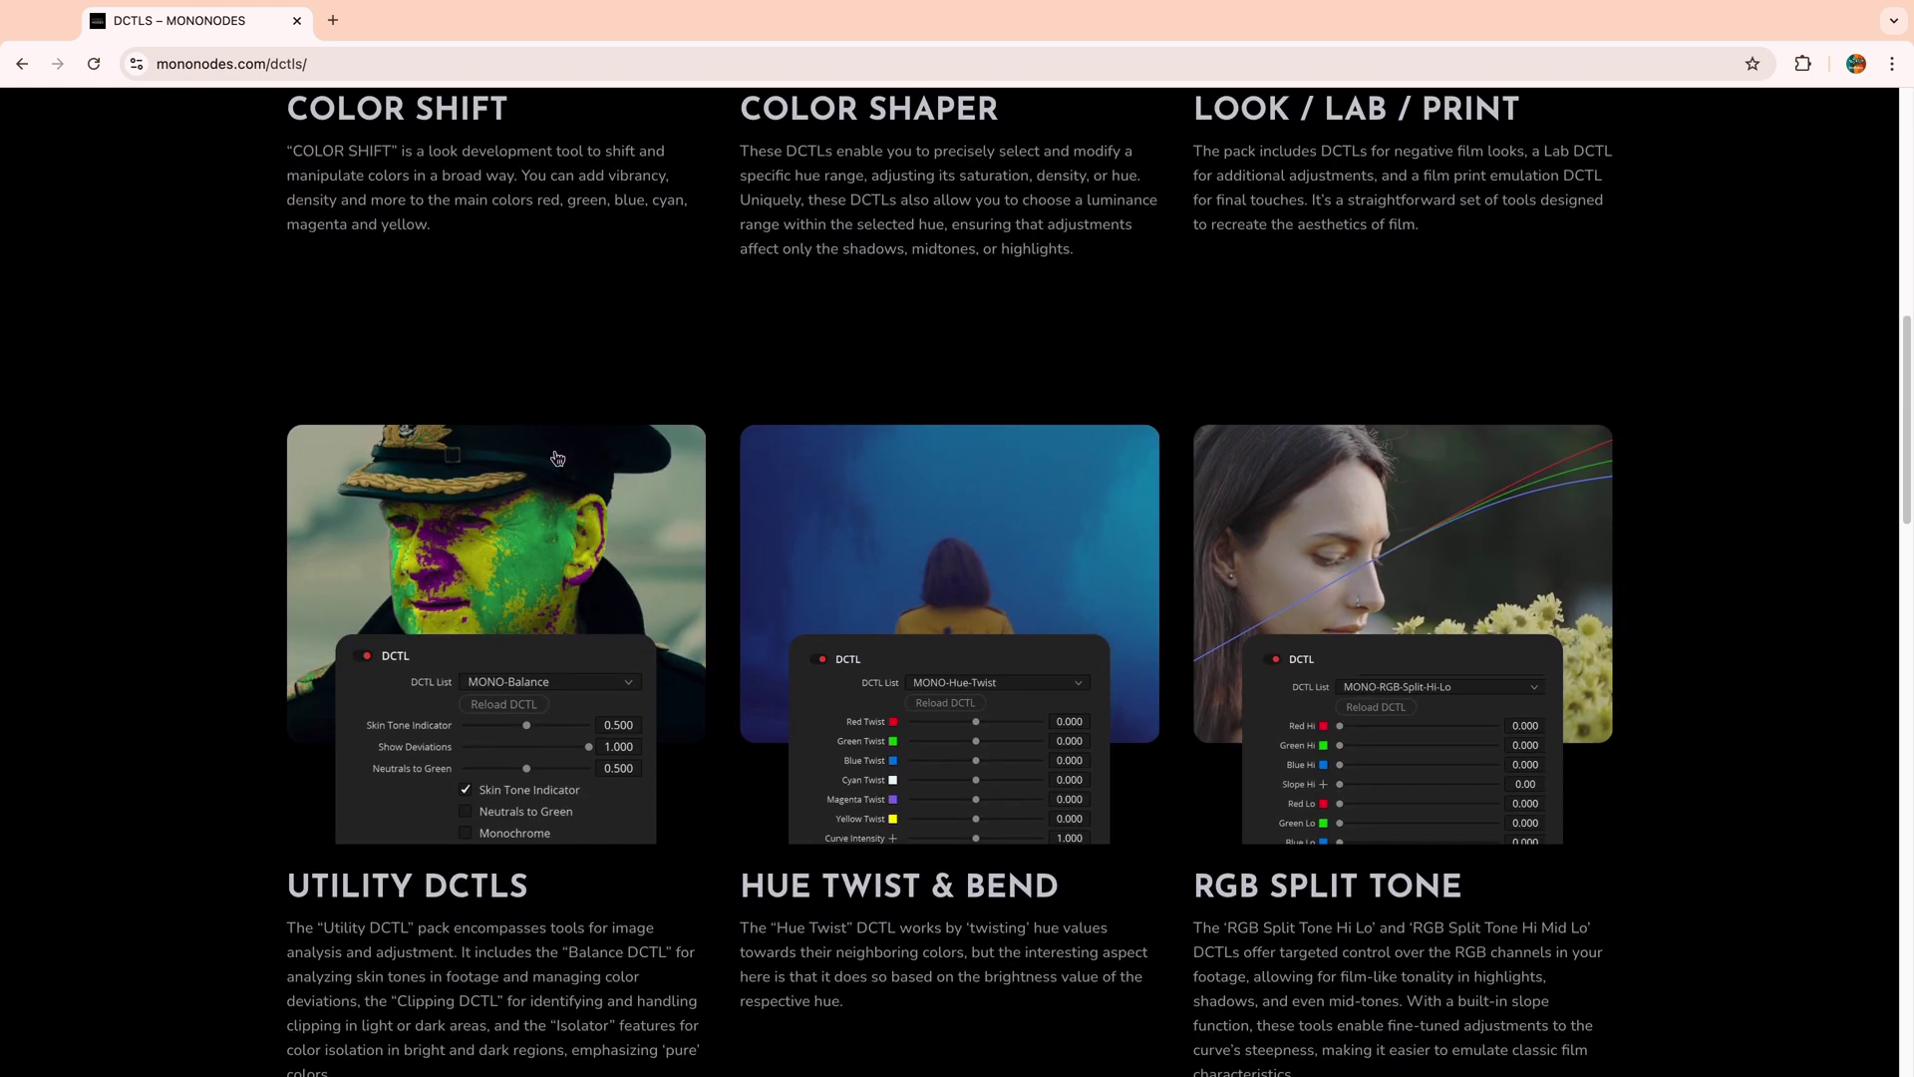
scroll(803, 722, down, 2)
scroll(761, 154, up, 4)
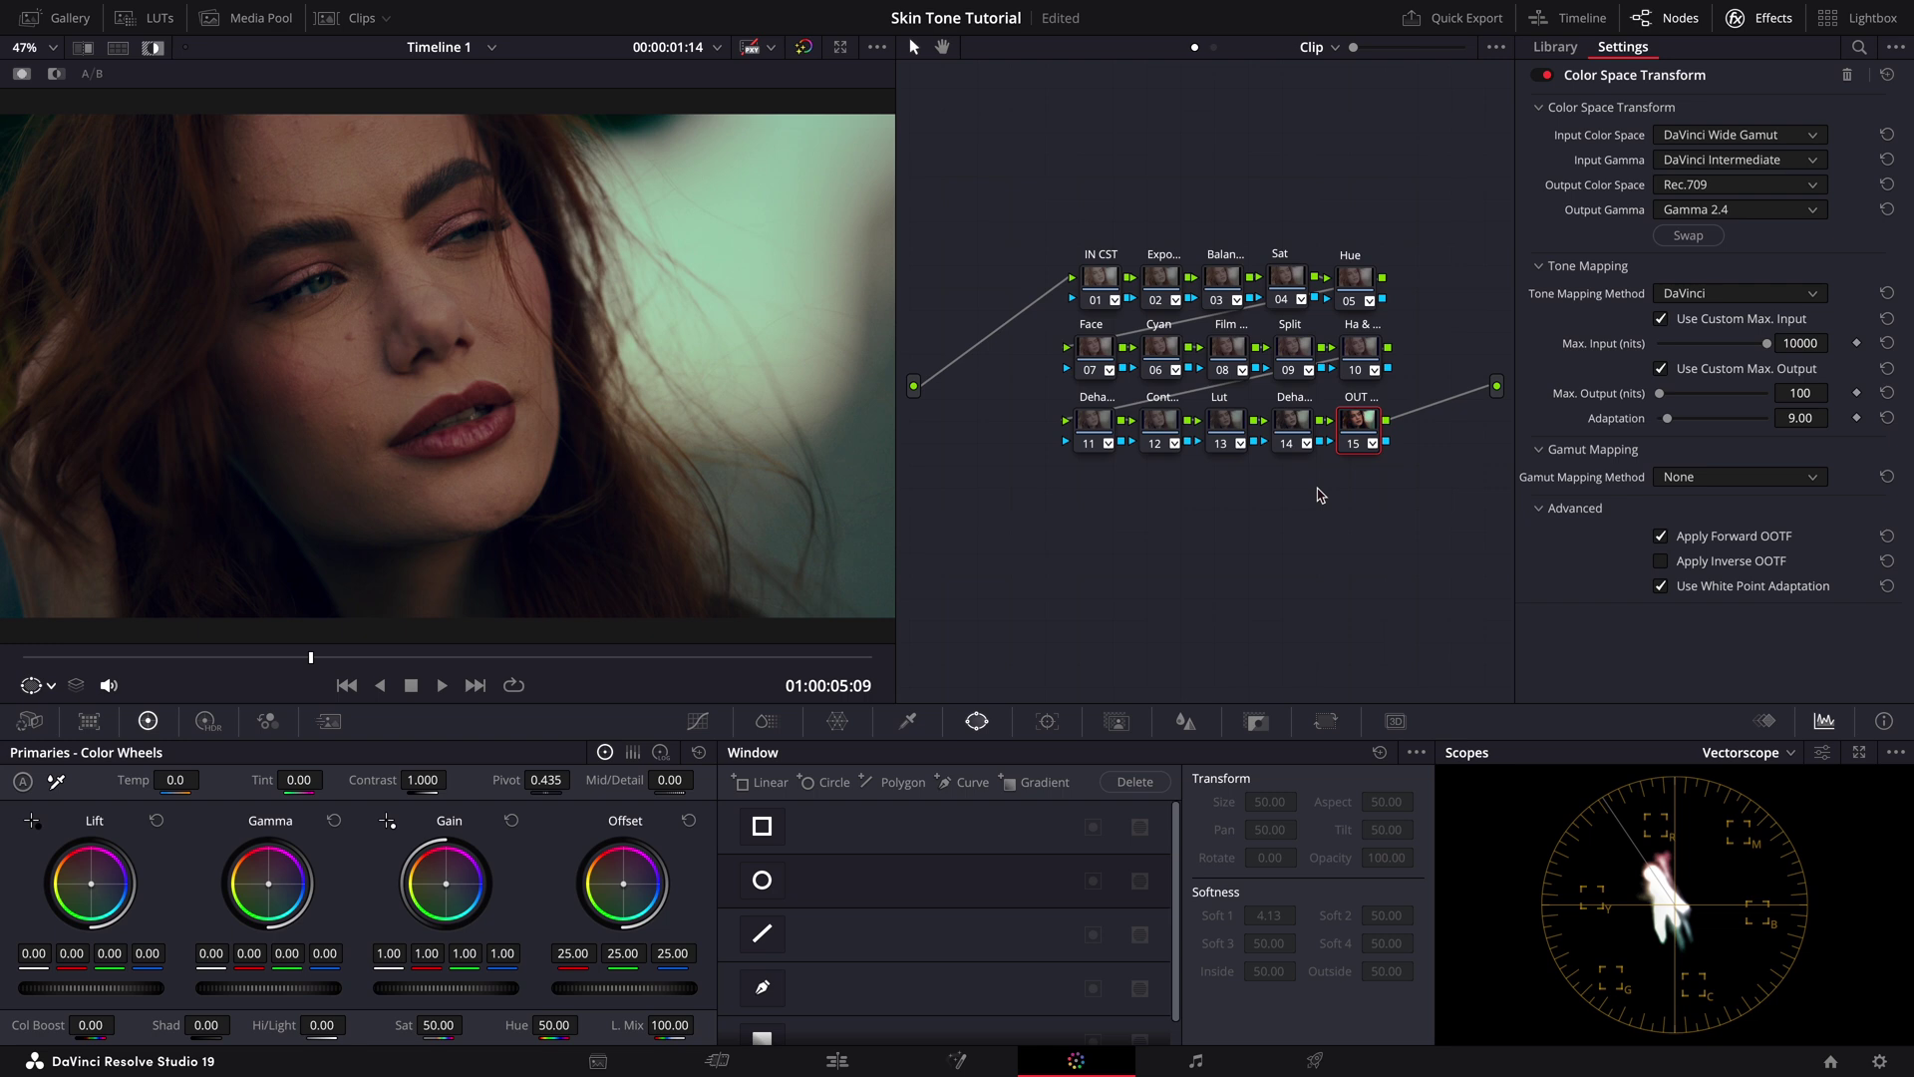
click(1881, 1064)
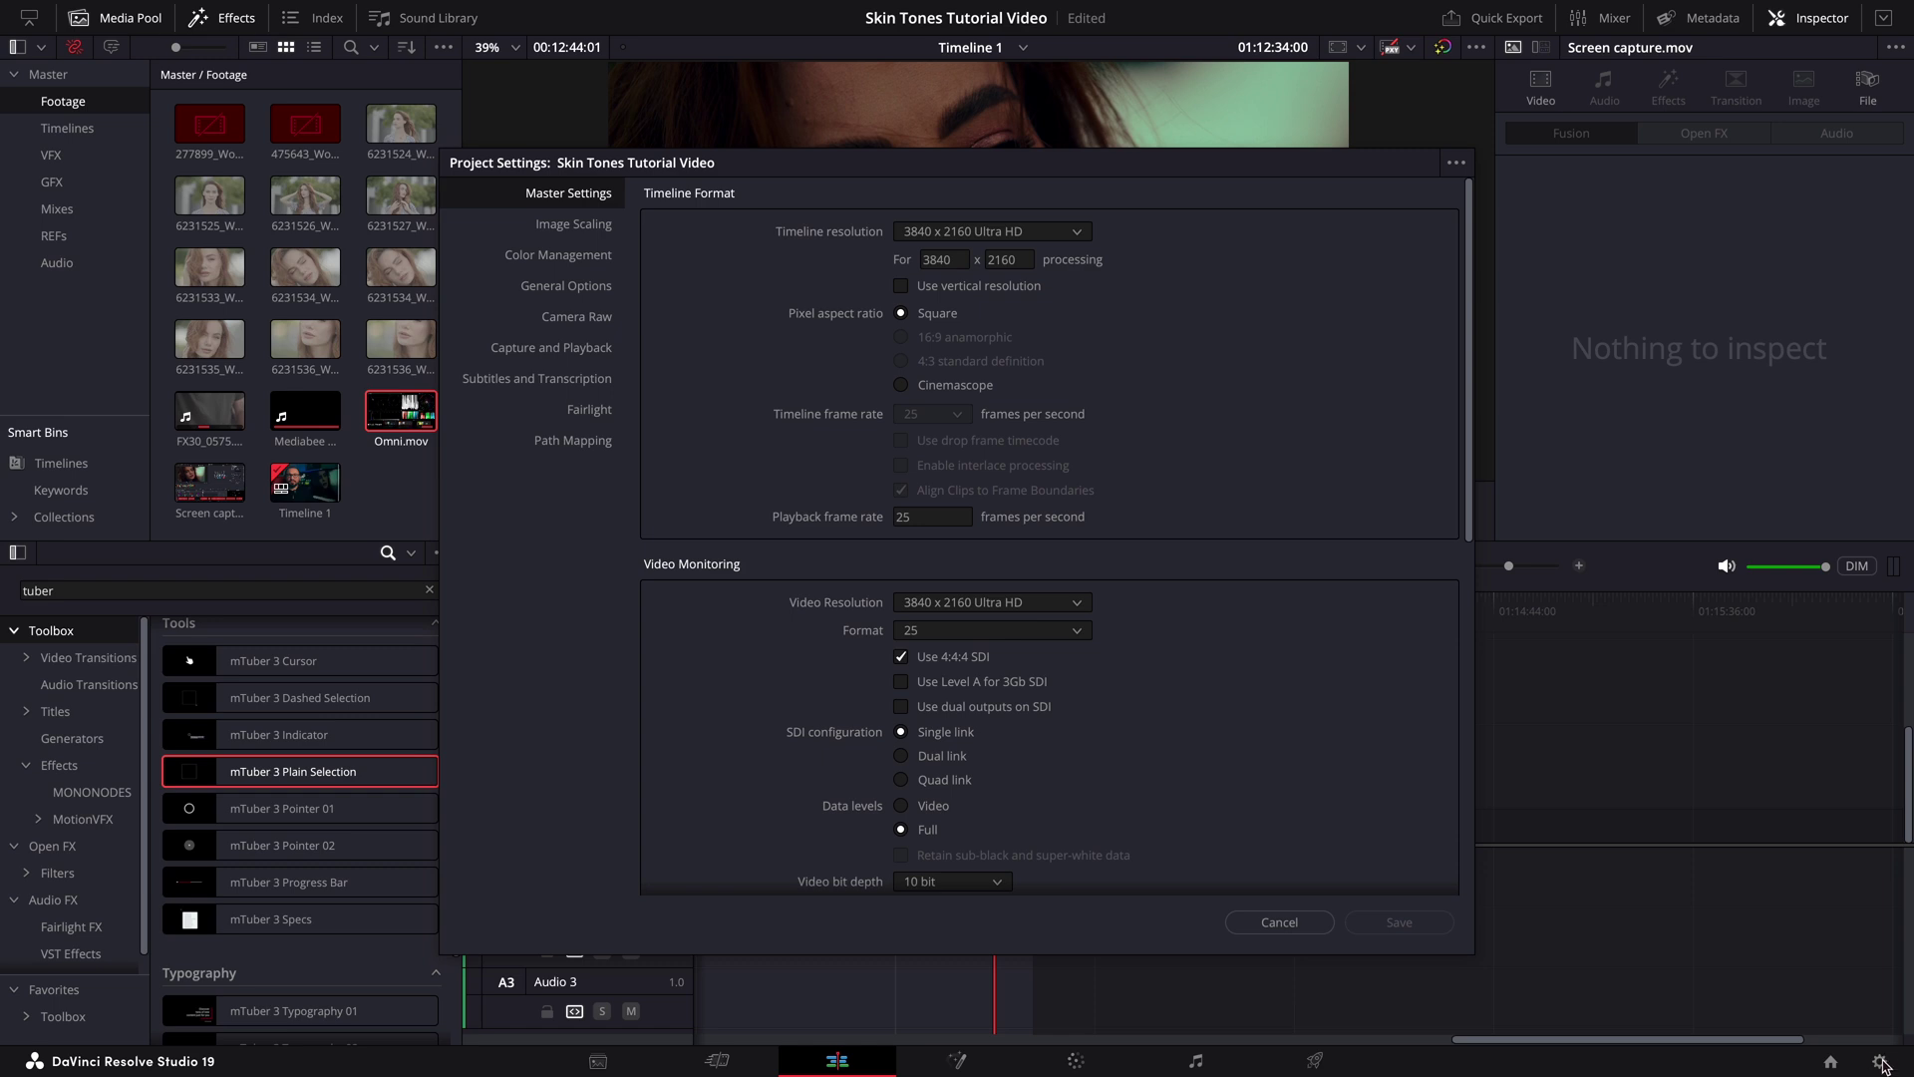
click(581, 254)
scroll(781, 611, down, 10)
click(954, 753)
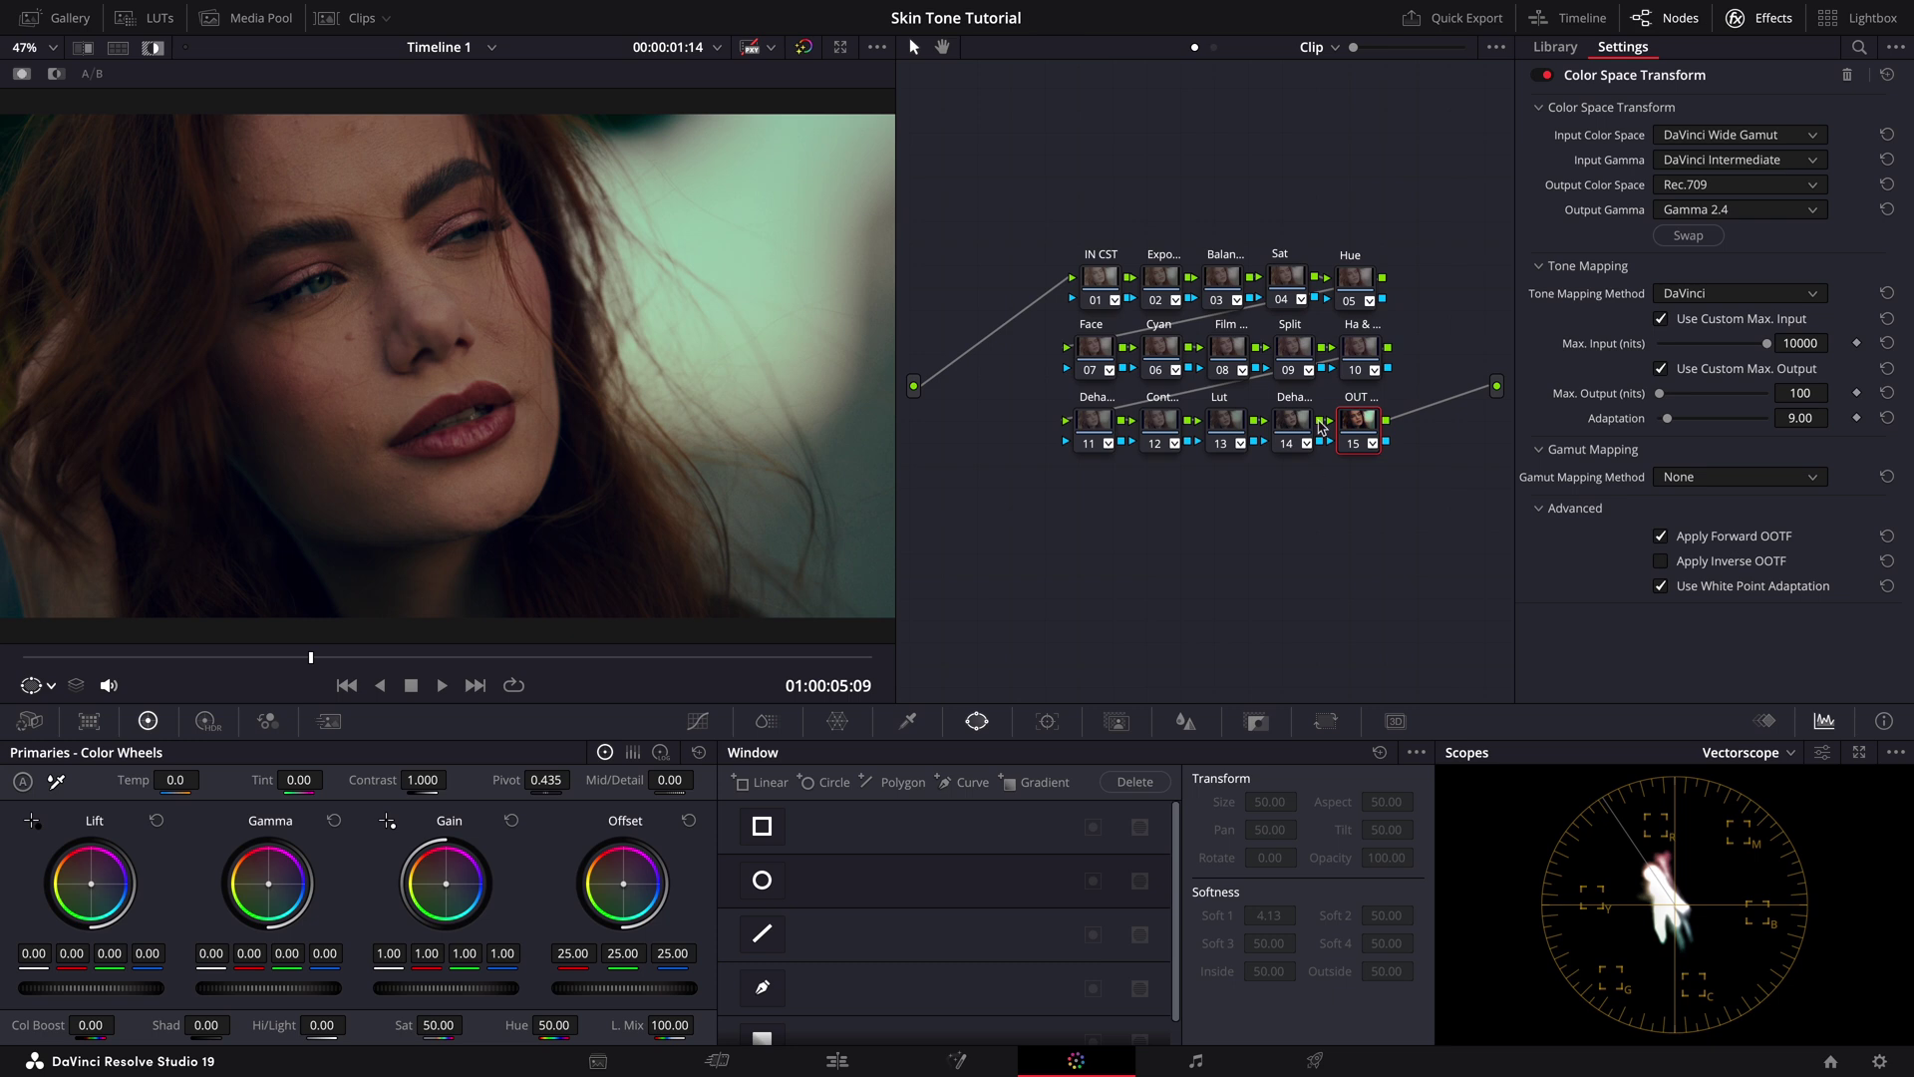
- Switch the node graph to timeline nodes and delete the Skin node
click(1336, 62)
click(1362, 120)
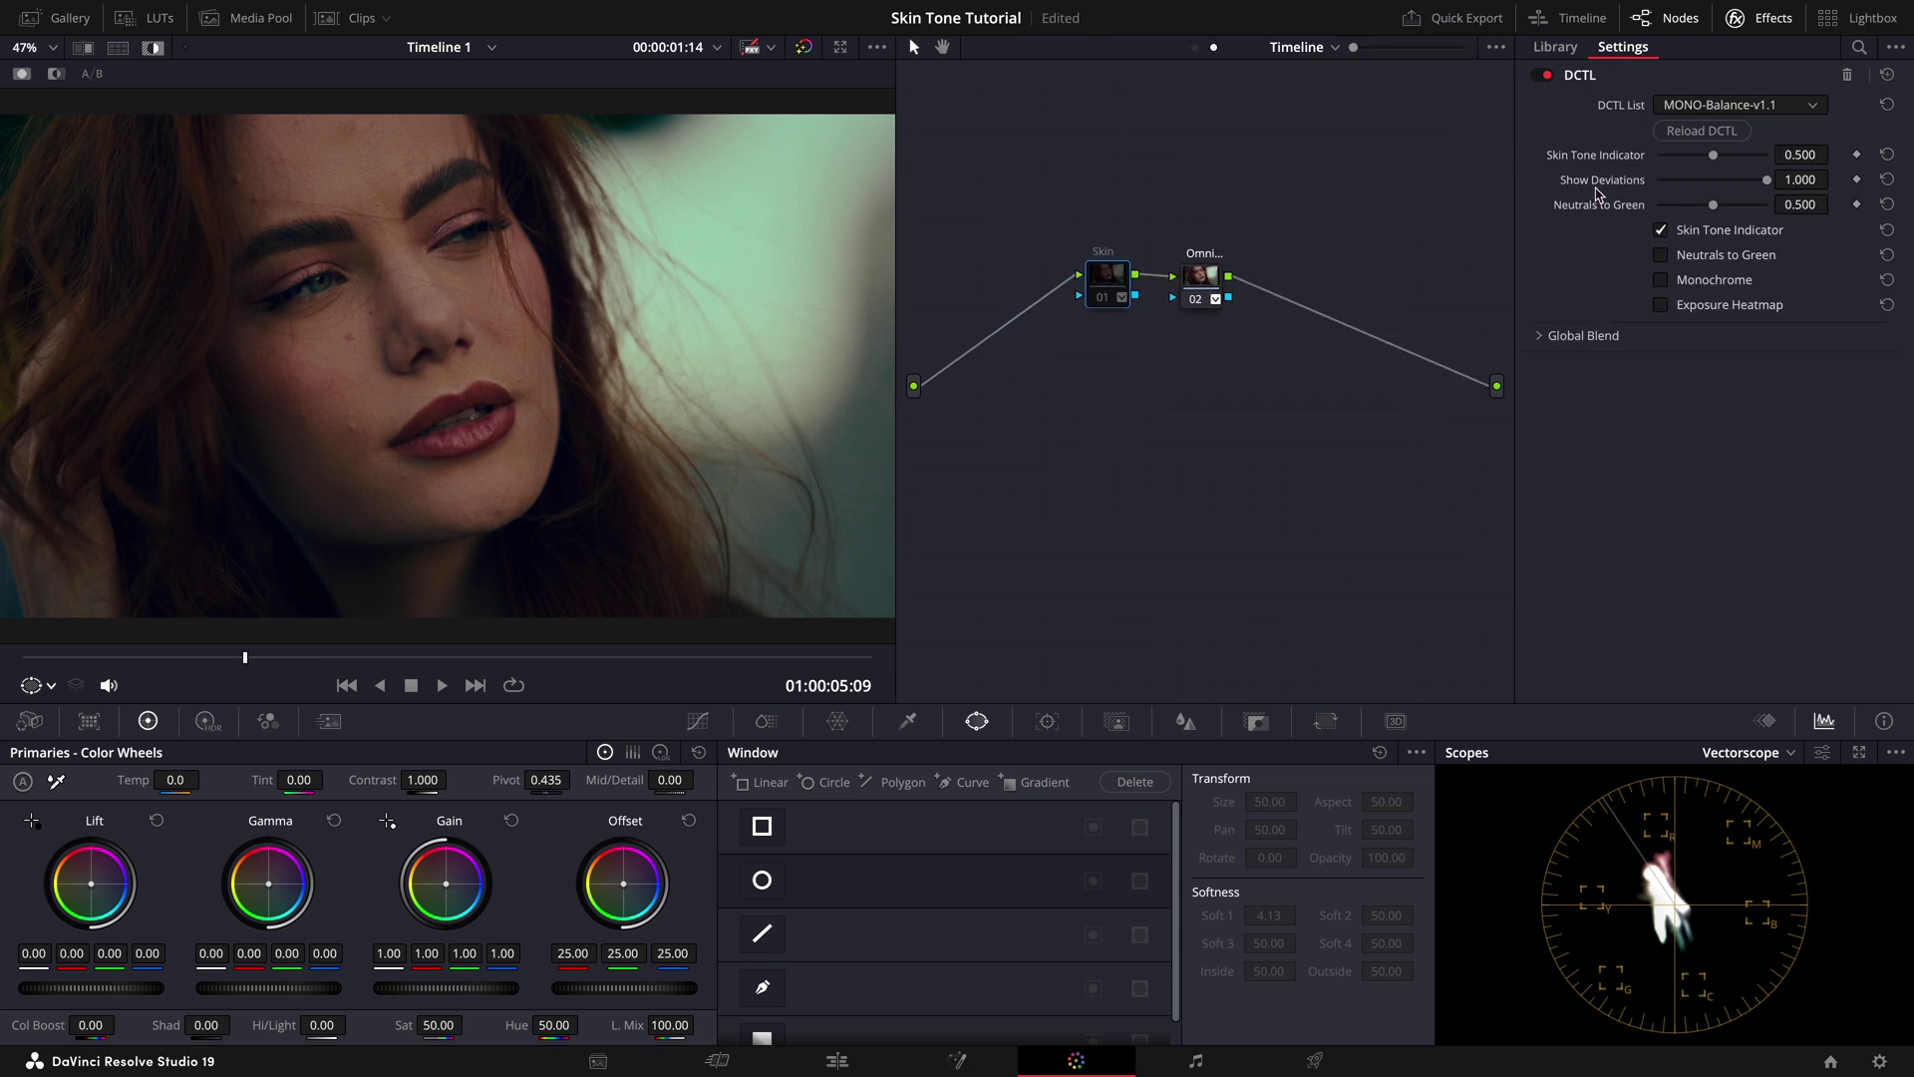
click(1331, 49)
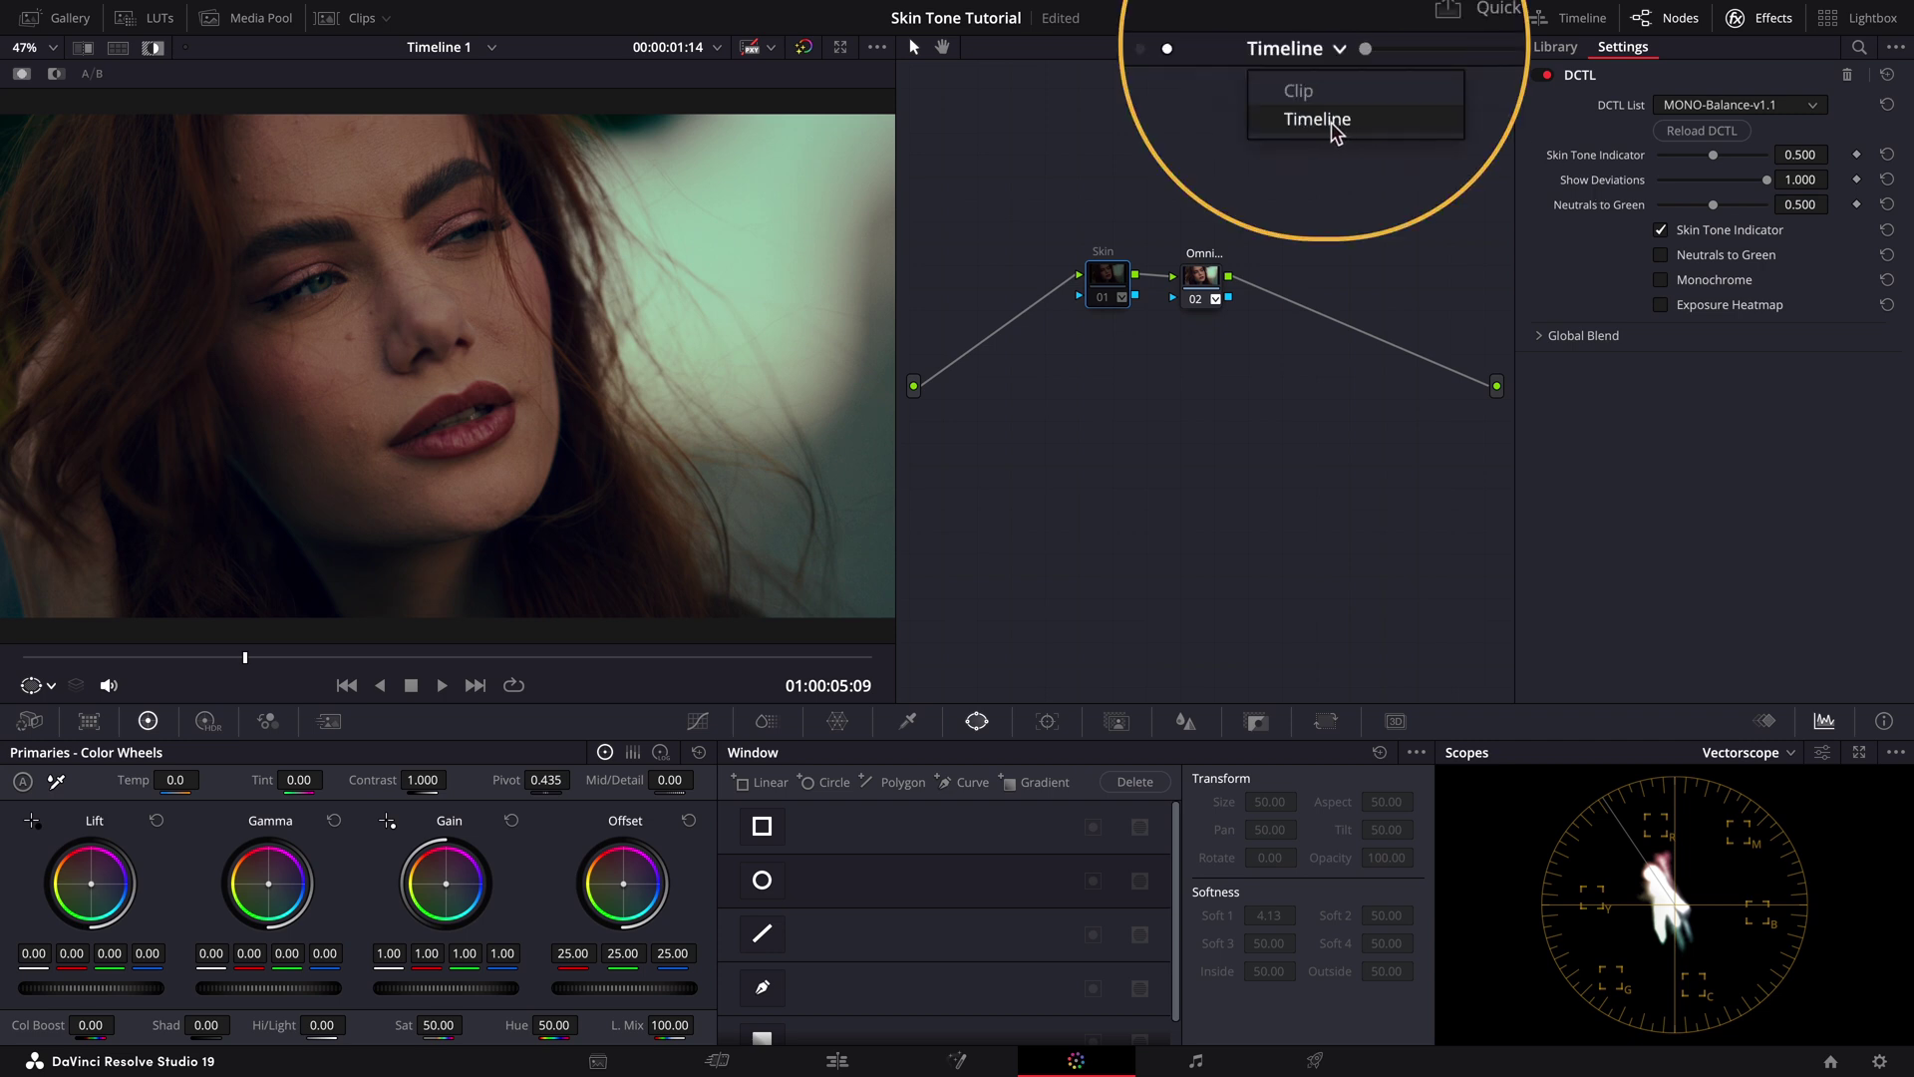
click(1329, 98)
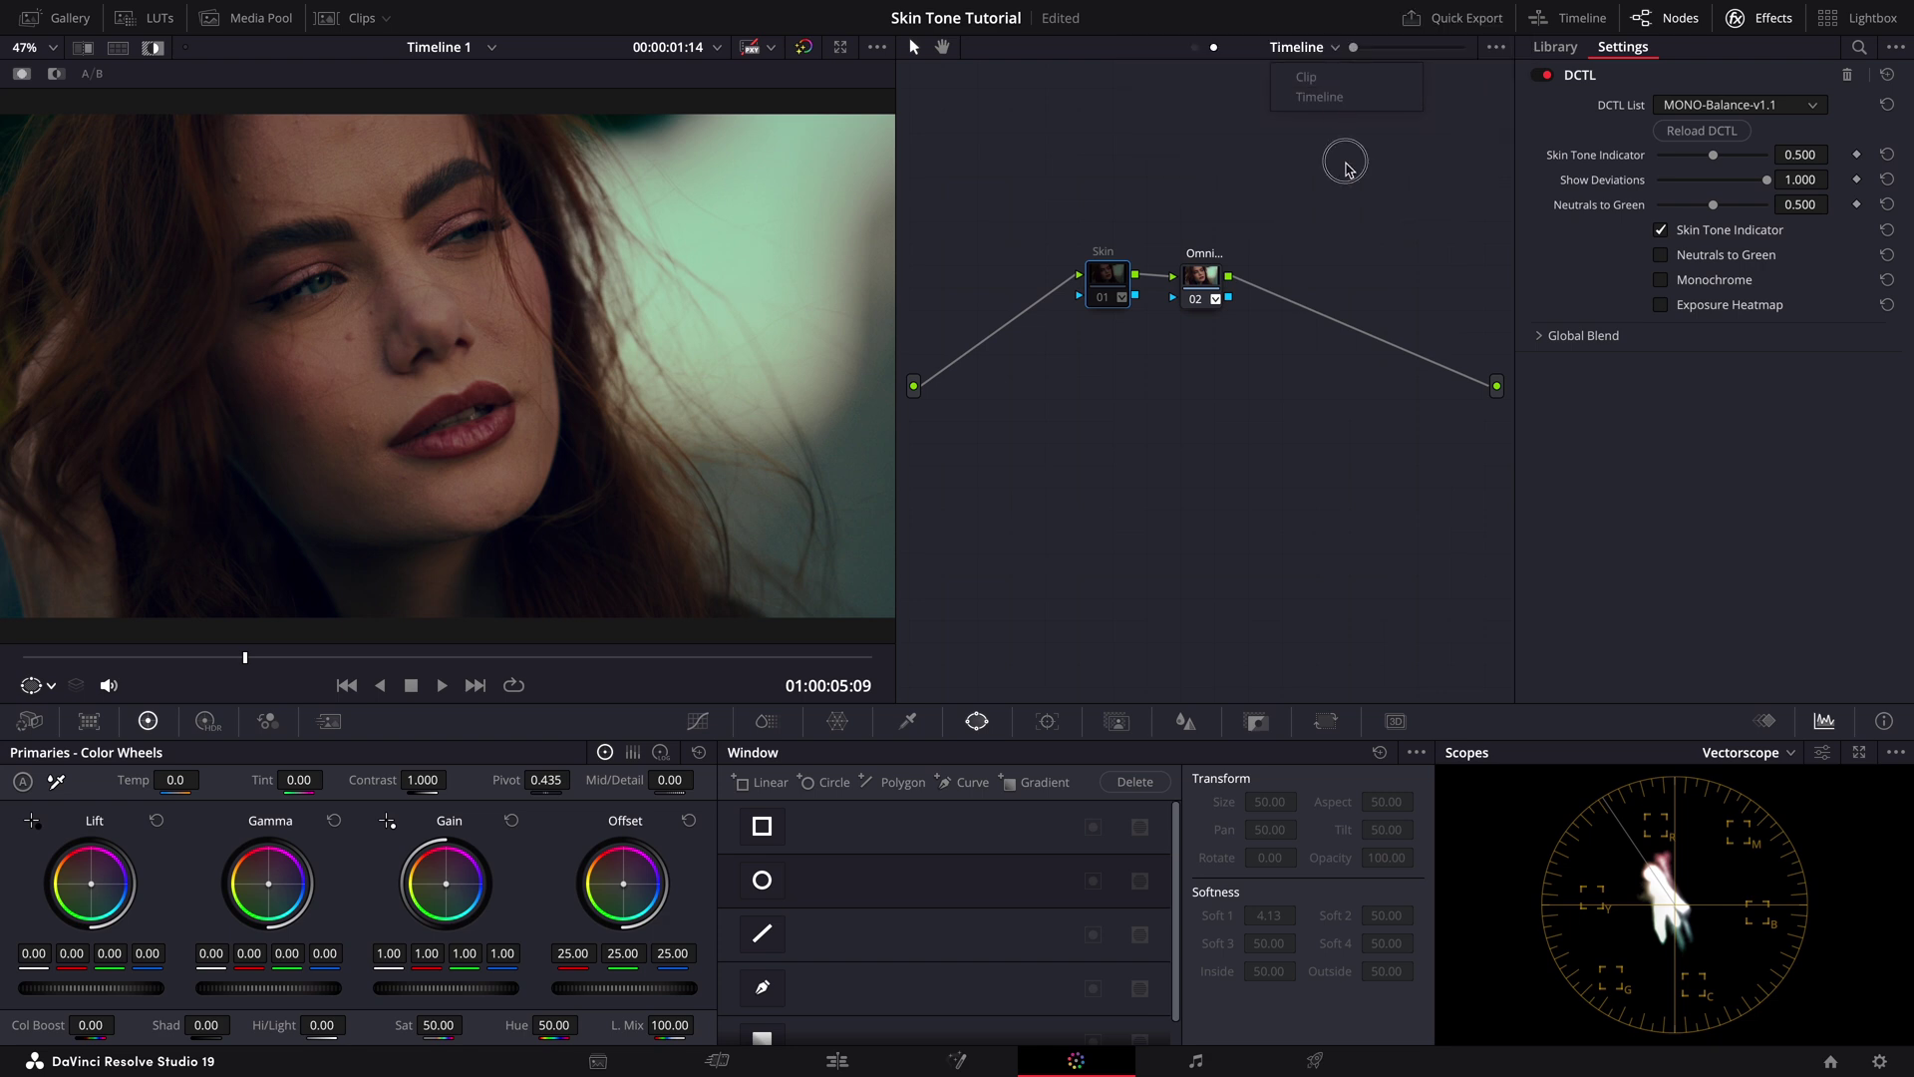
key(shift+BackSpace)
- Add a serial node before Omni and apply the DCTL effect to it, leaving DCTL List at NONE
right_click(1195, 282)
mouse_move(1253, 387)
click(1462, 400)
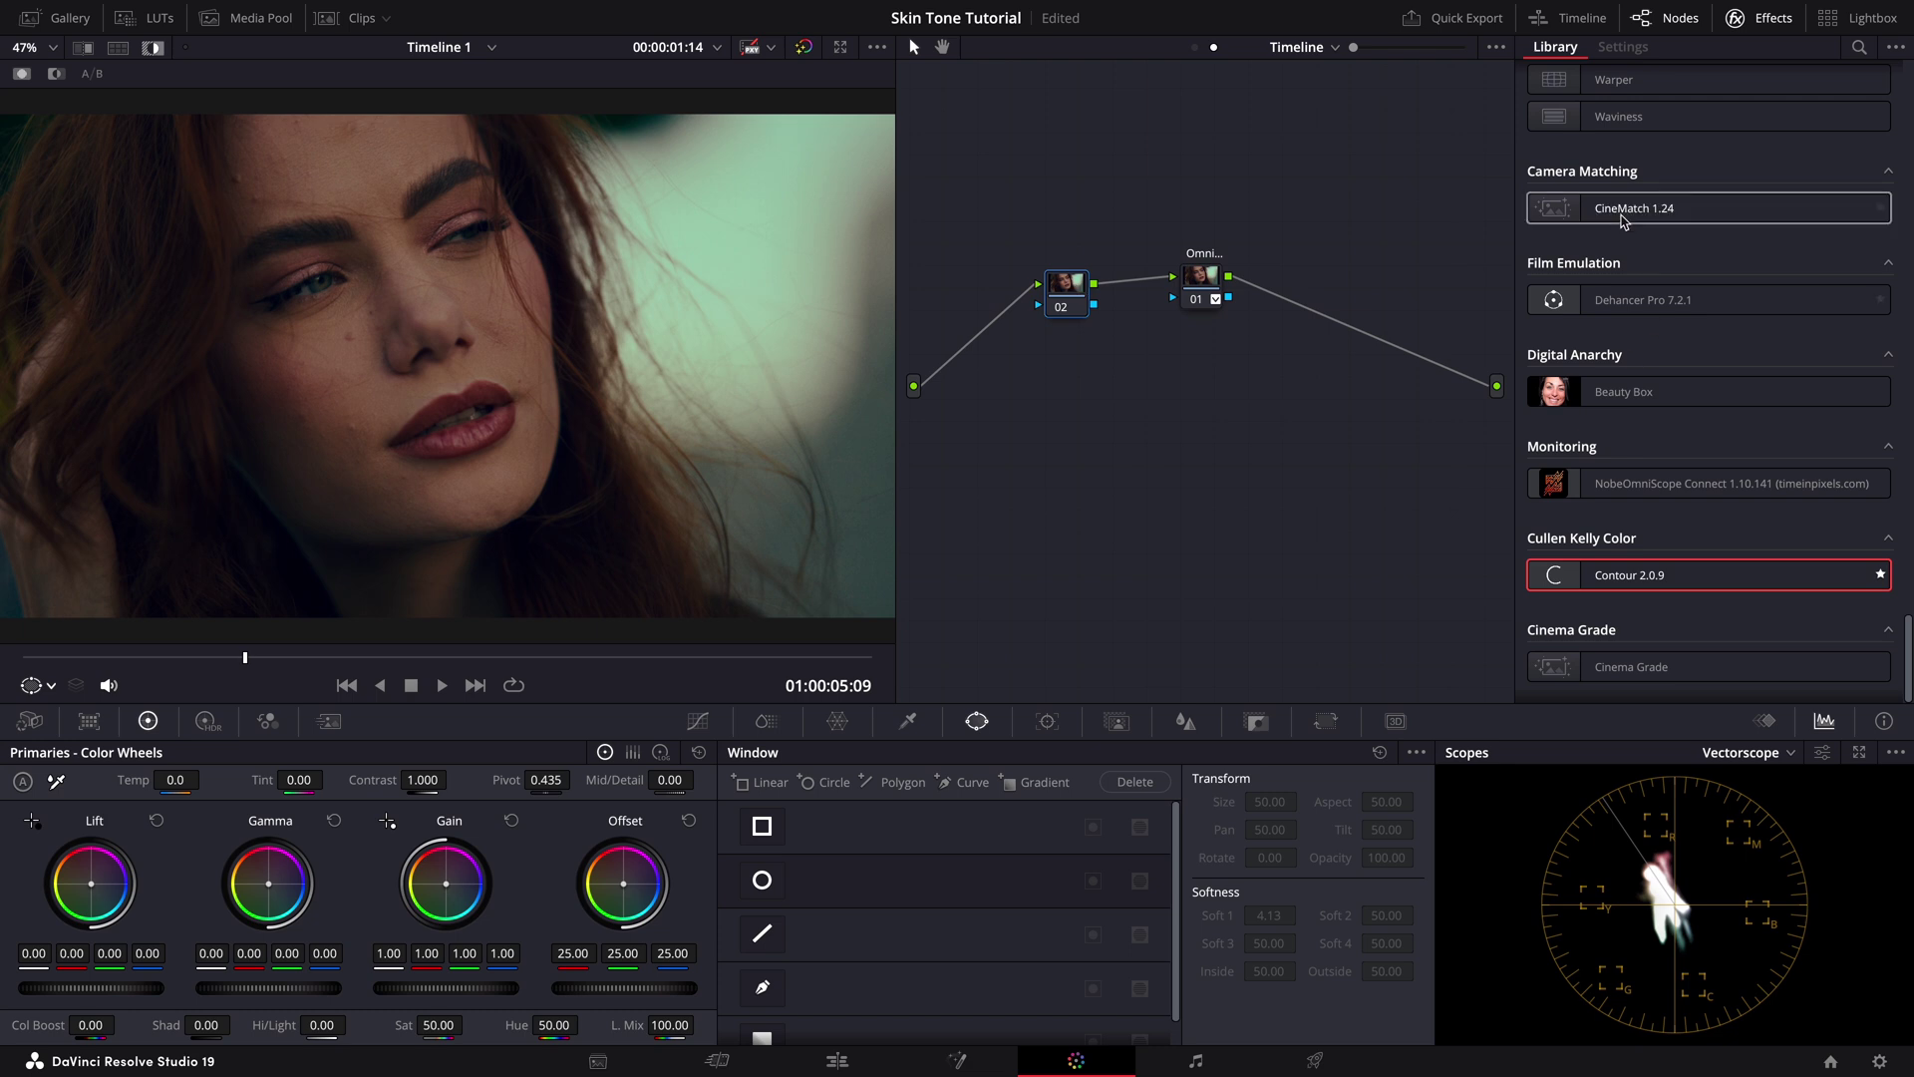
scroll(1622, 221, up, 10)
drag(1635, 648, 1075, 290)
click(1790, 108)
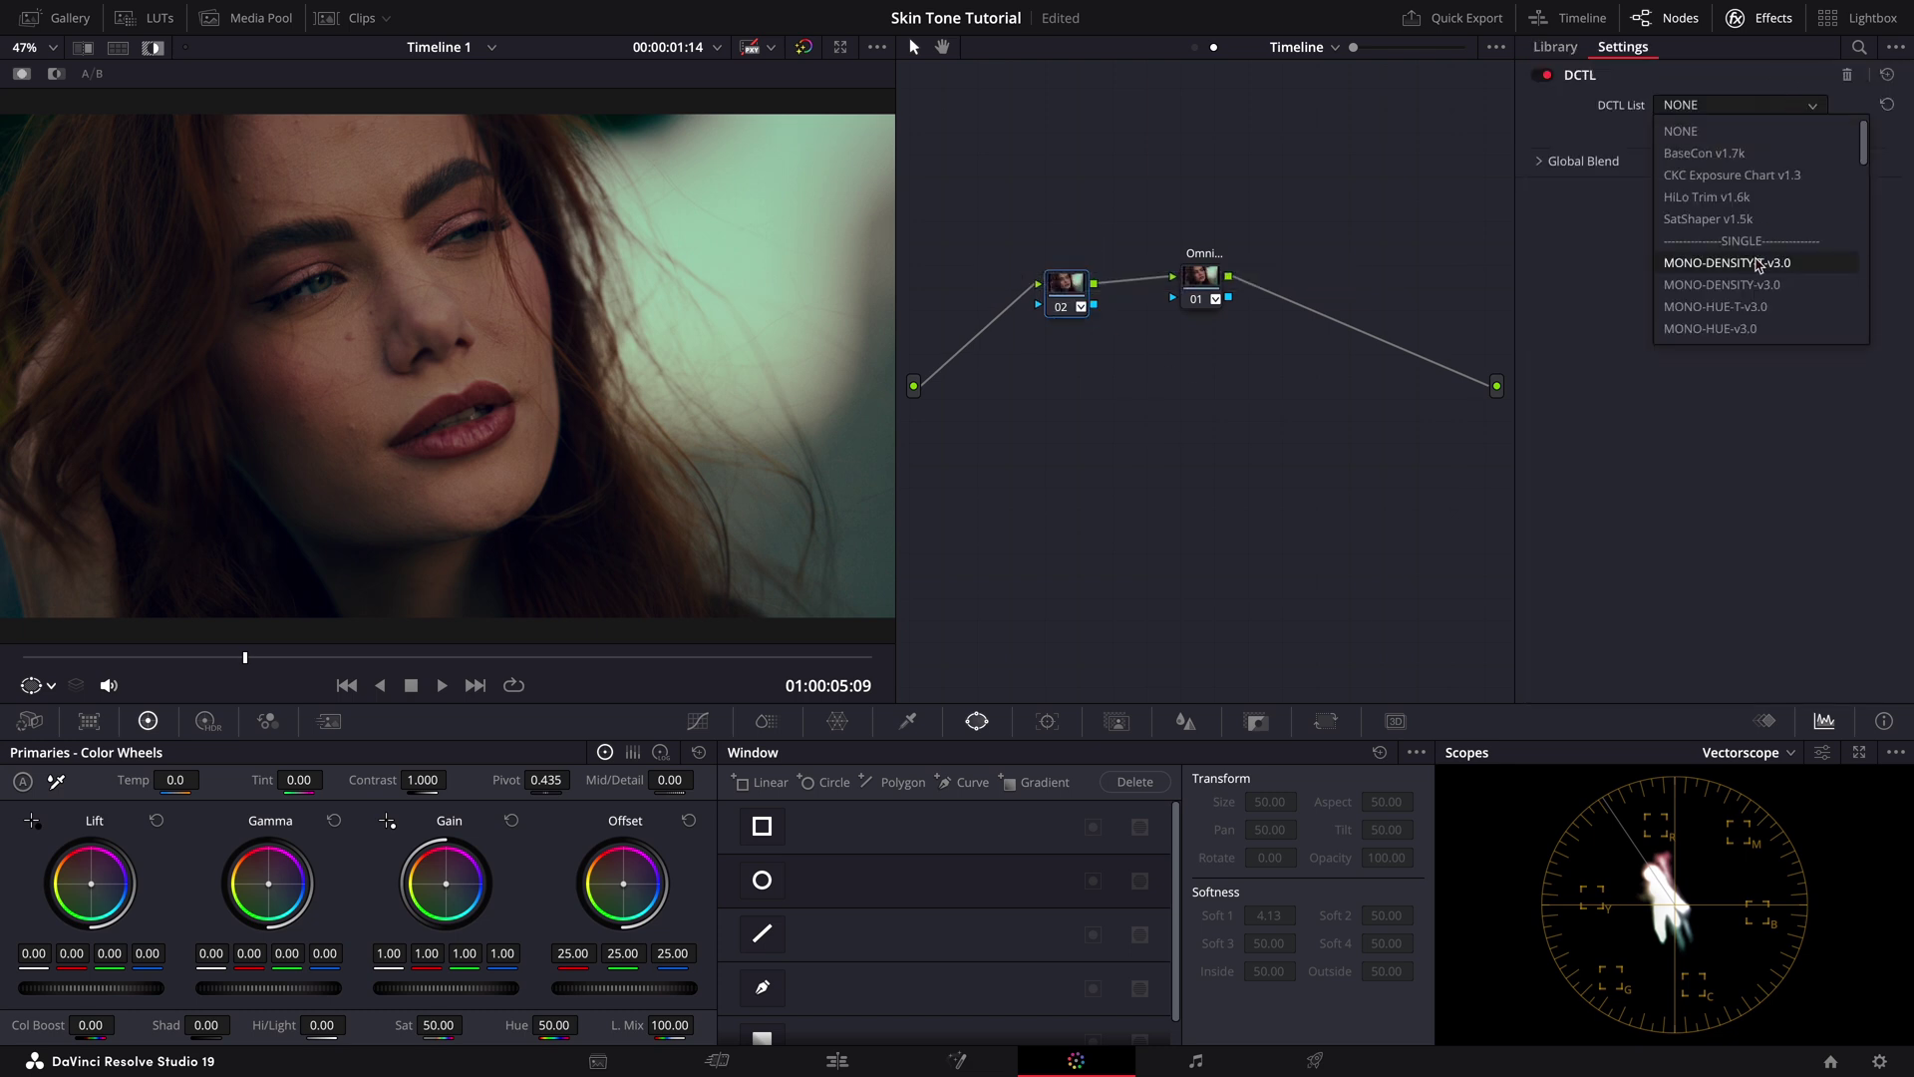
scroll(1758, 264, down, 1)
scroll(1757, 265, down, 10)
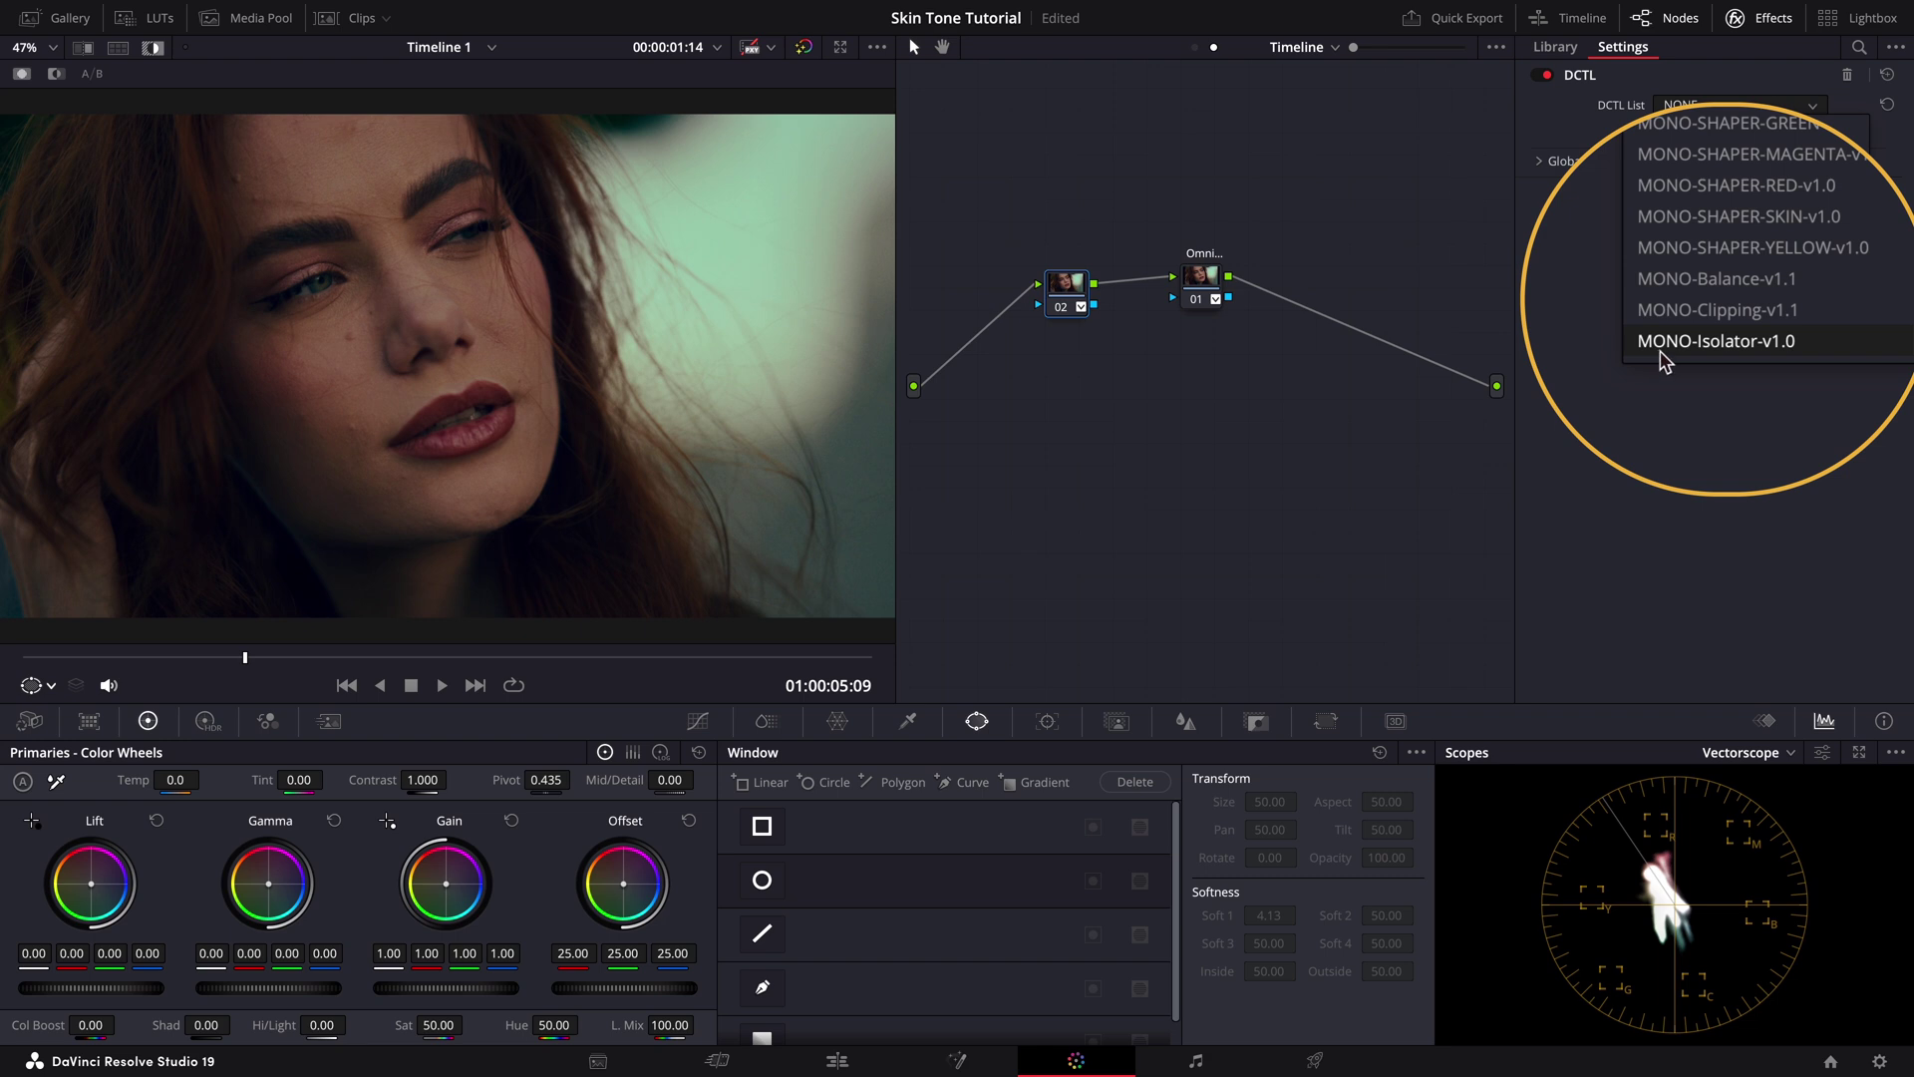
- Set node 02's DCTL to MONO-Balance-v1.1 and save the project with Ctrl+S
click(1677, 281)
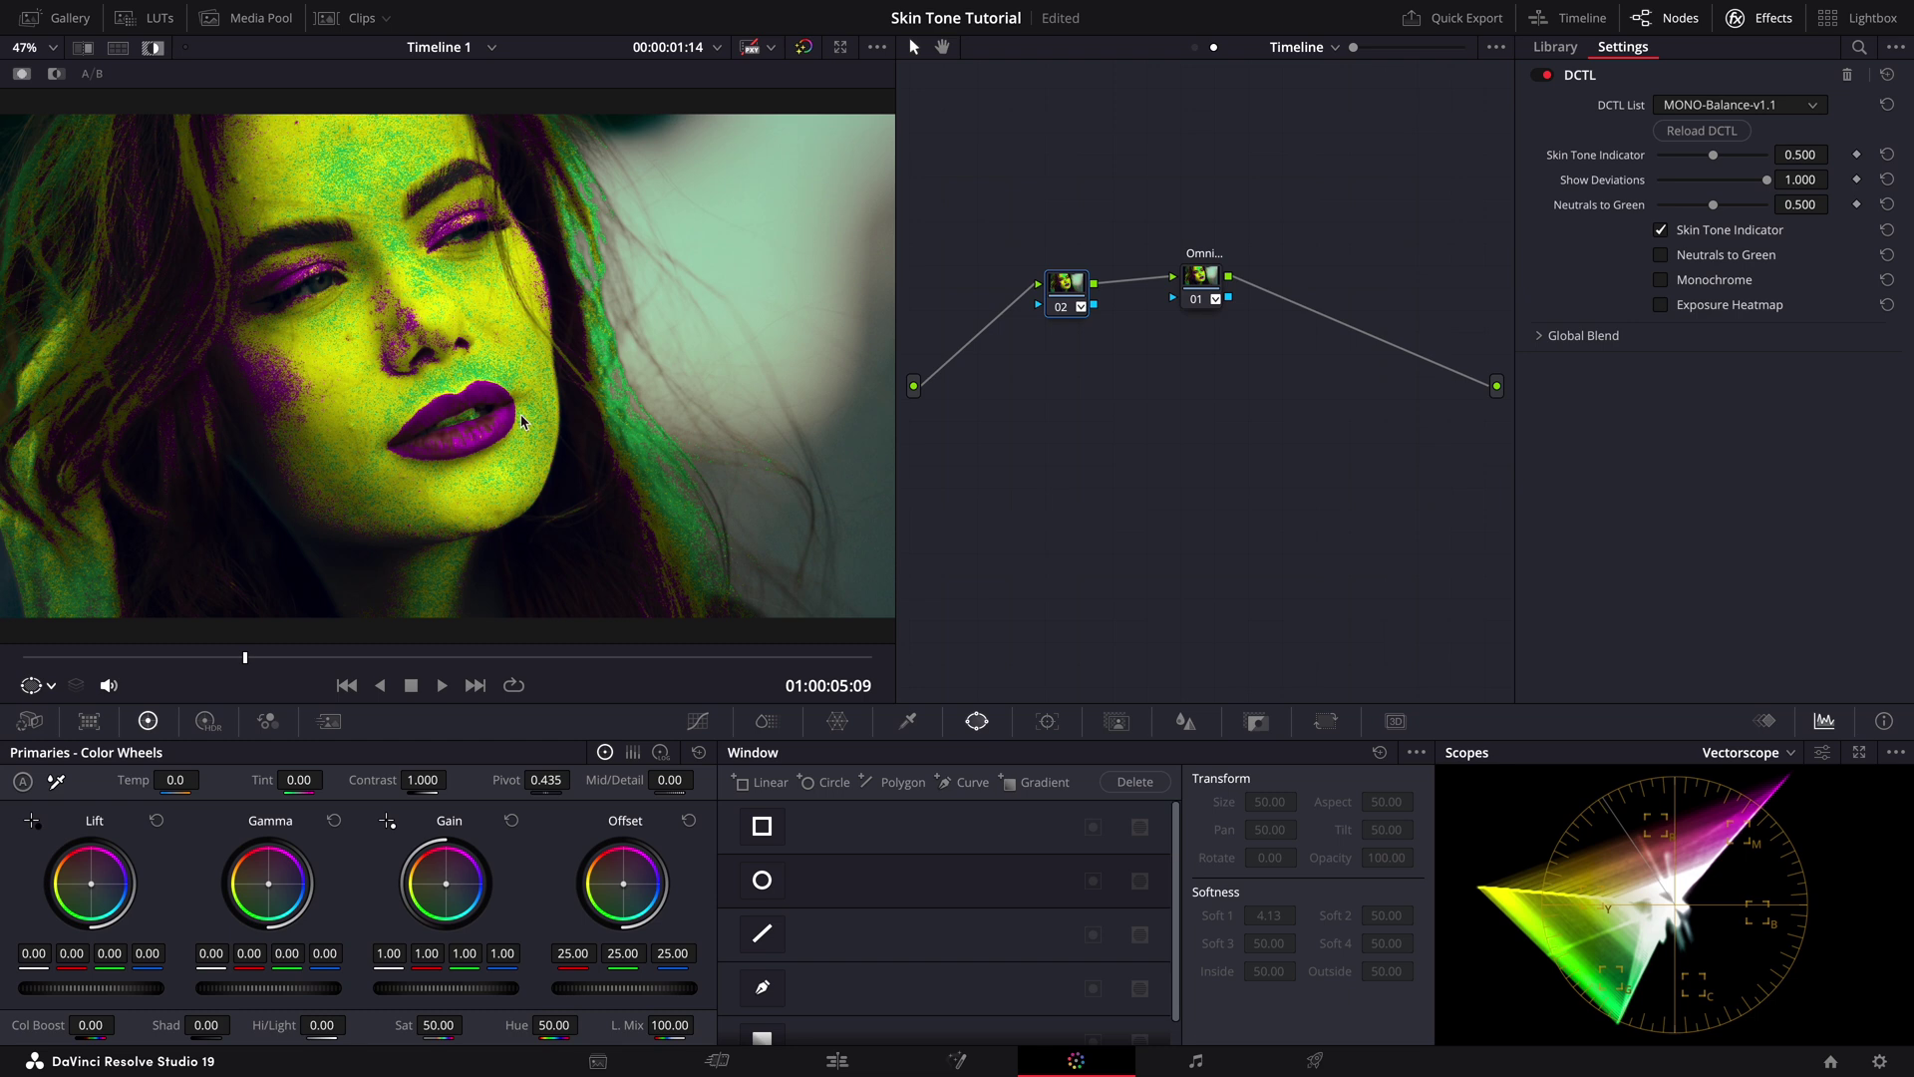
key(ctrl+s)
- Open the Lightbox with enlarged thumbnails and refresh all four portrait clips' thumbnails
click(1844, 27)
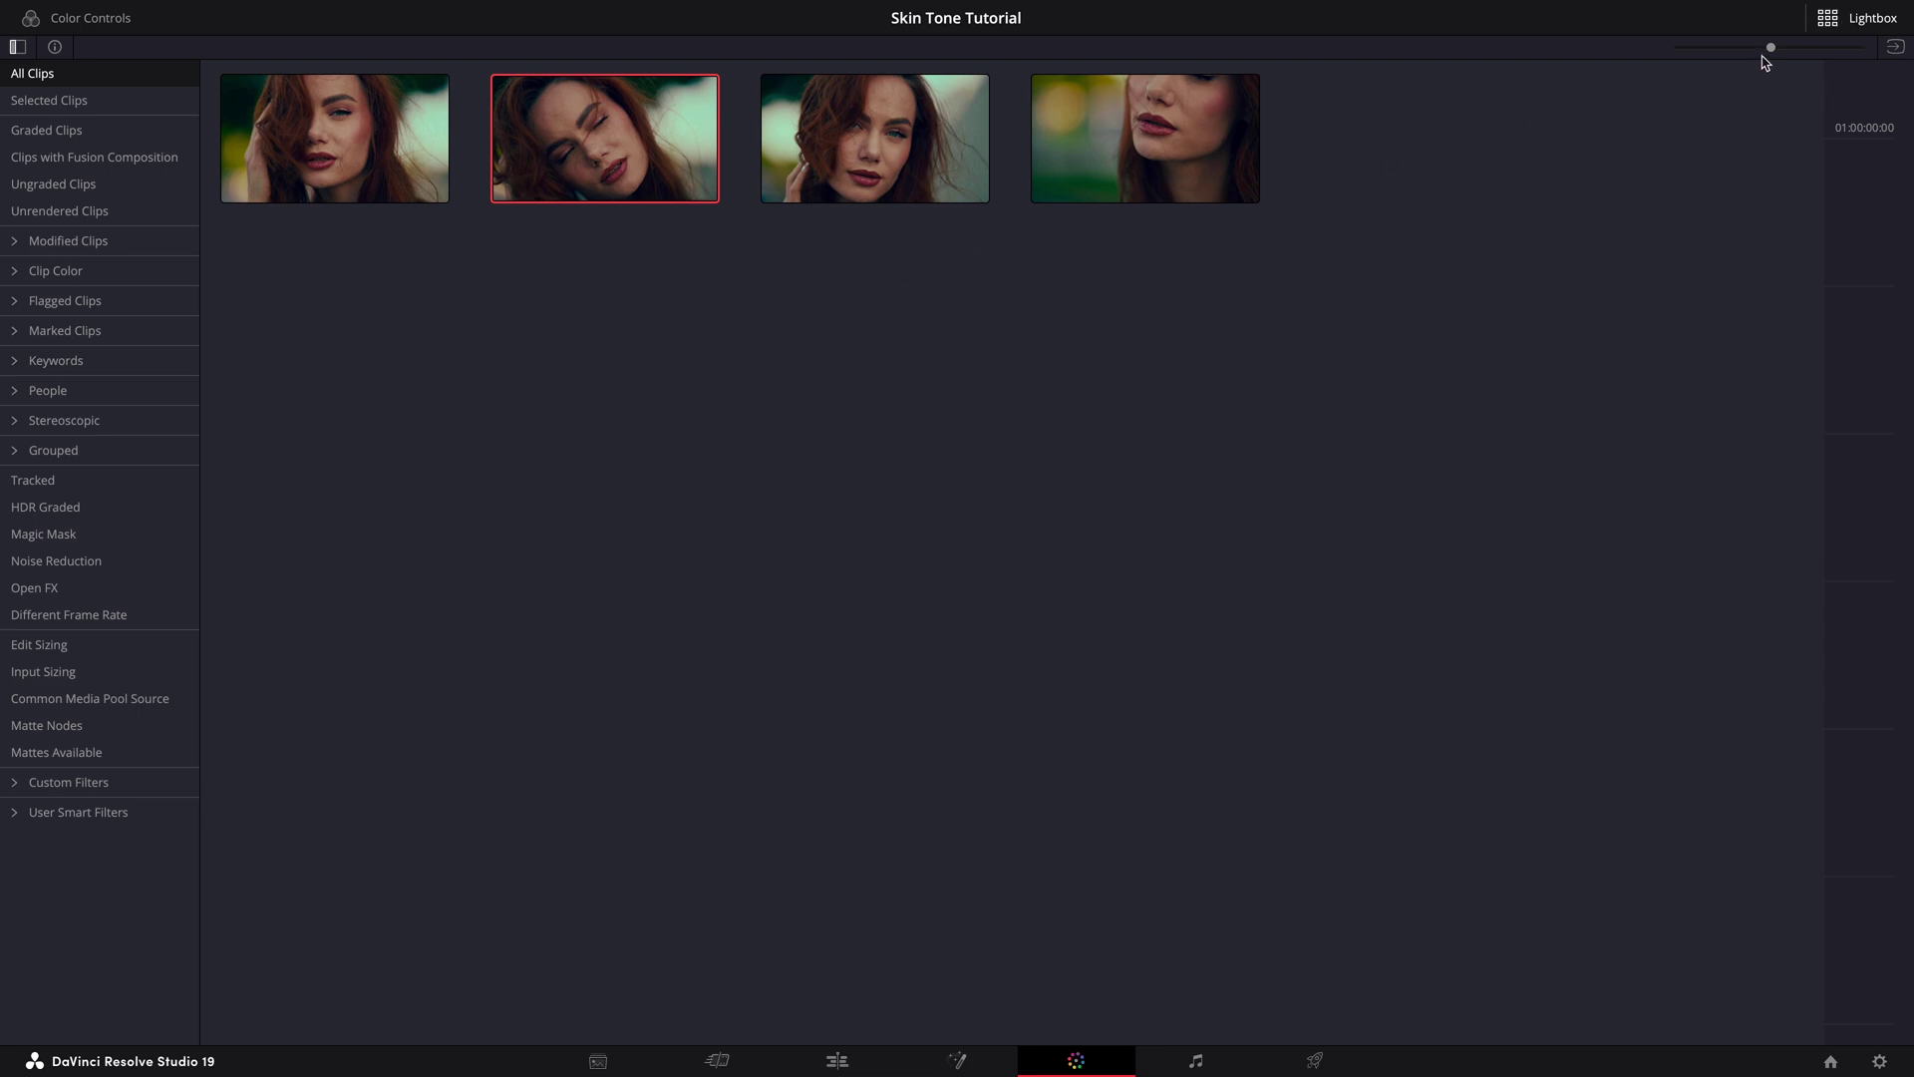
drag(1771, 52, 1835, 60)
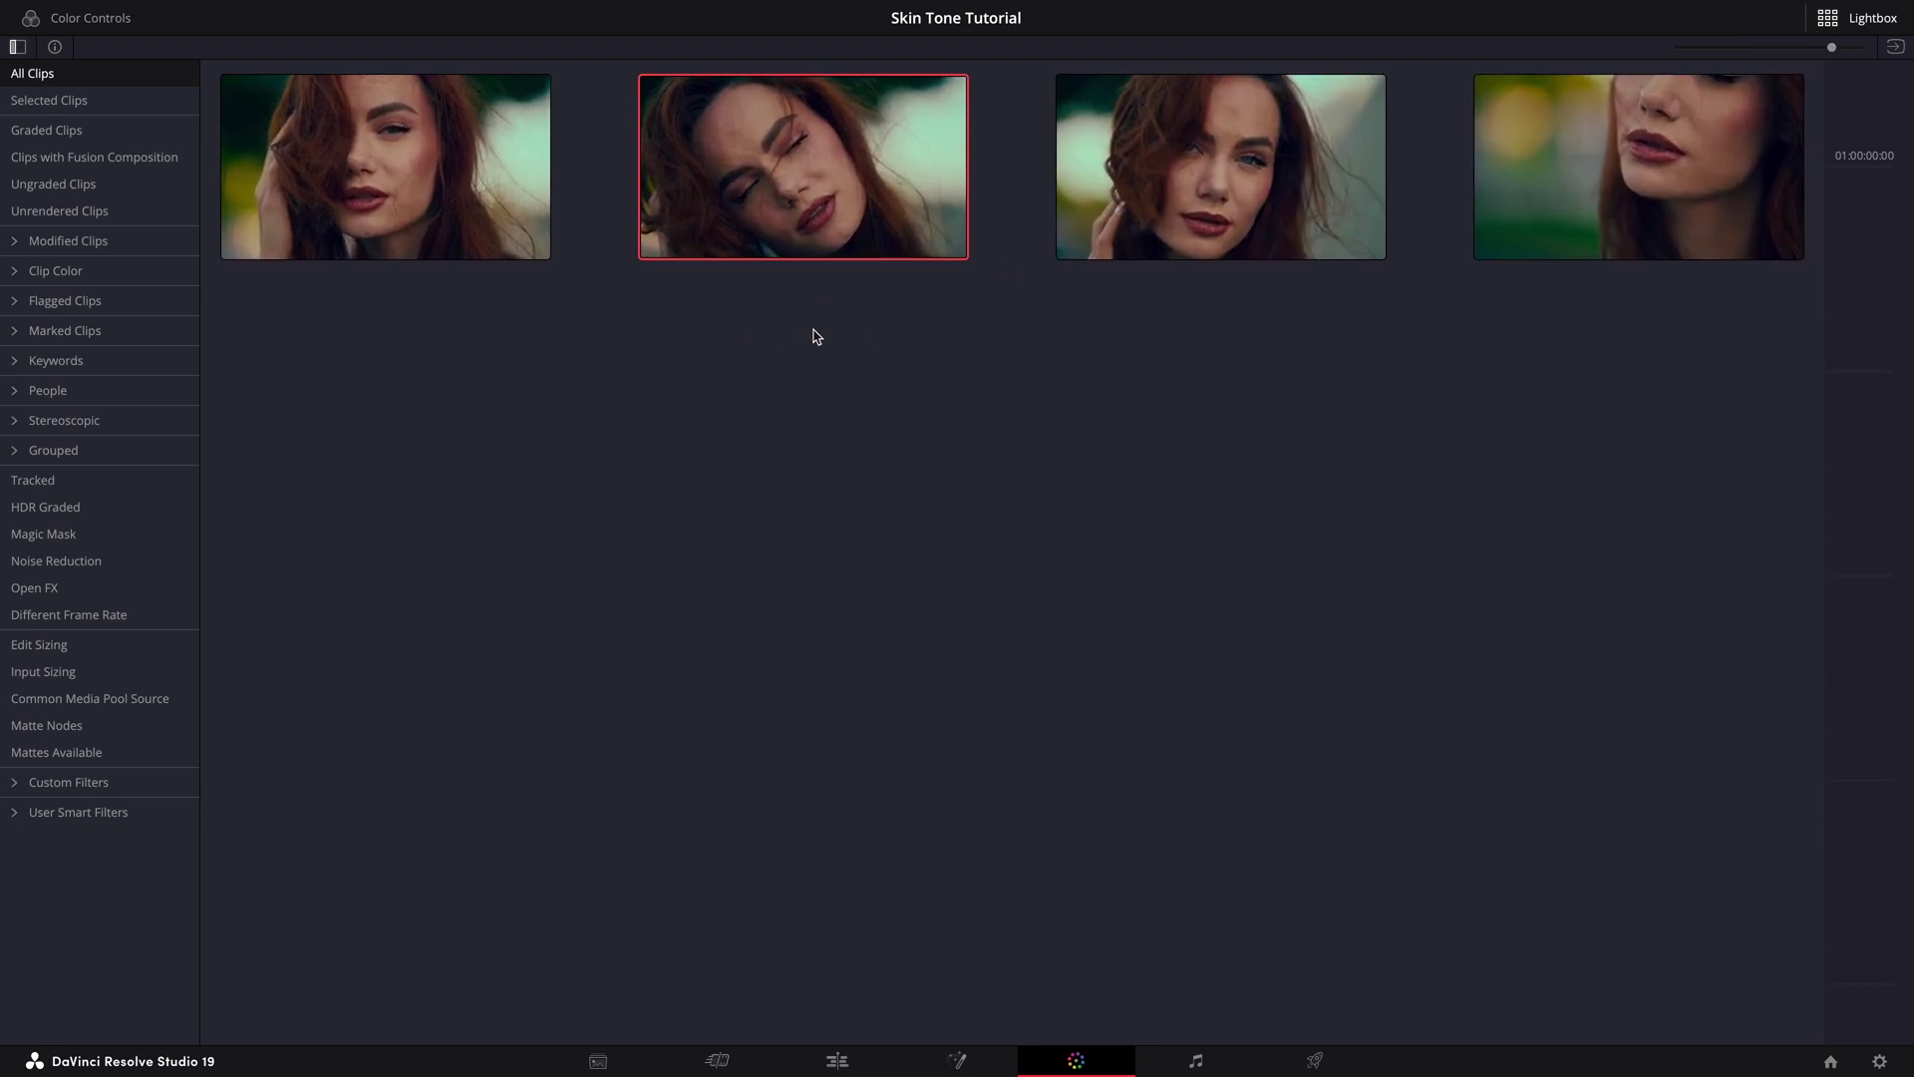
right_click(818, 219)
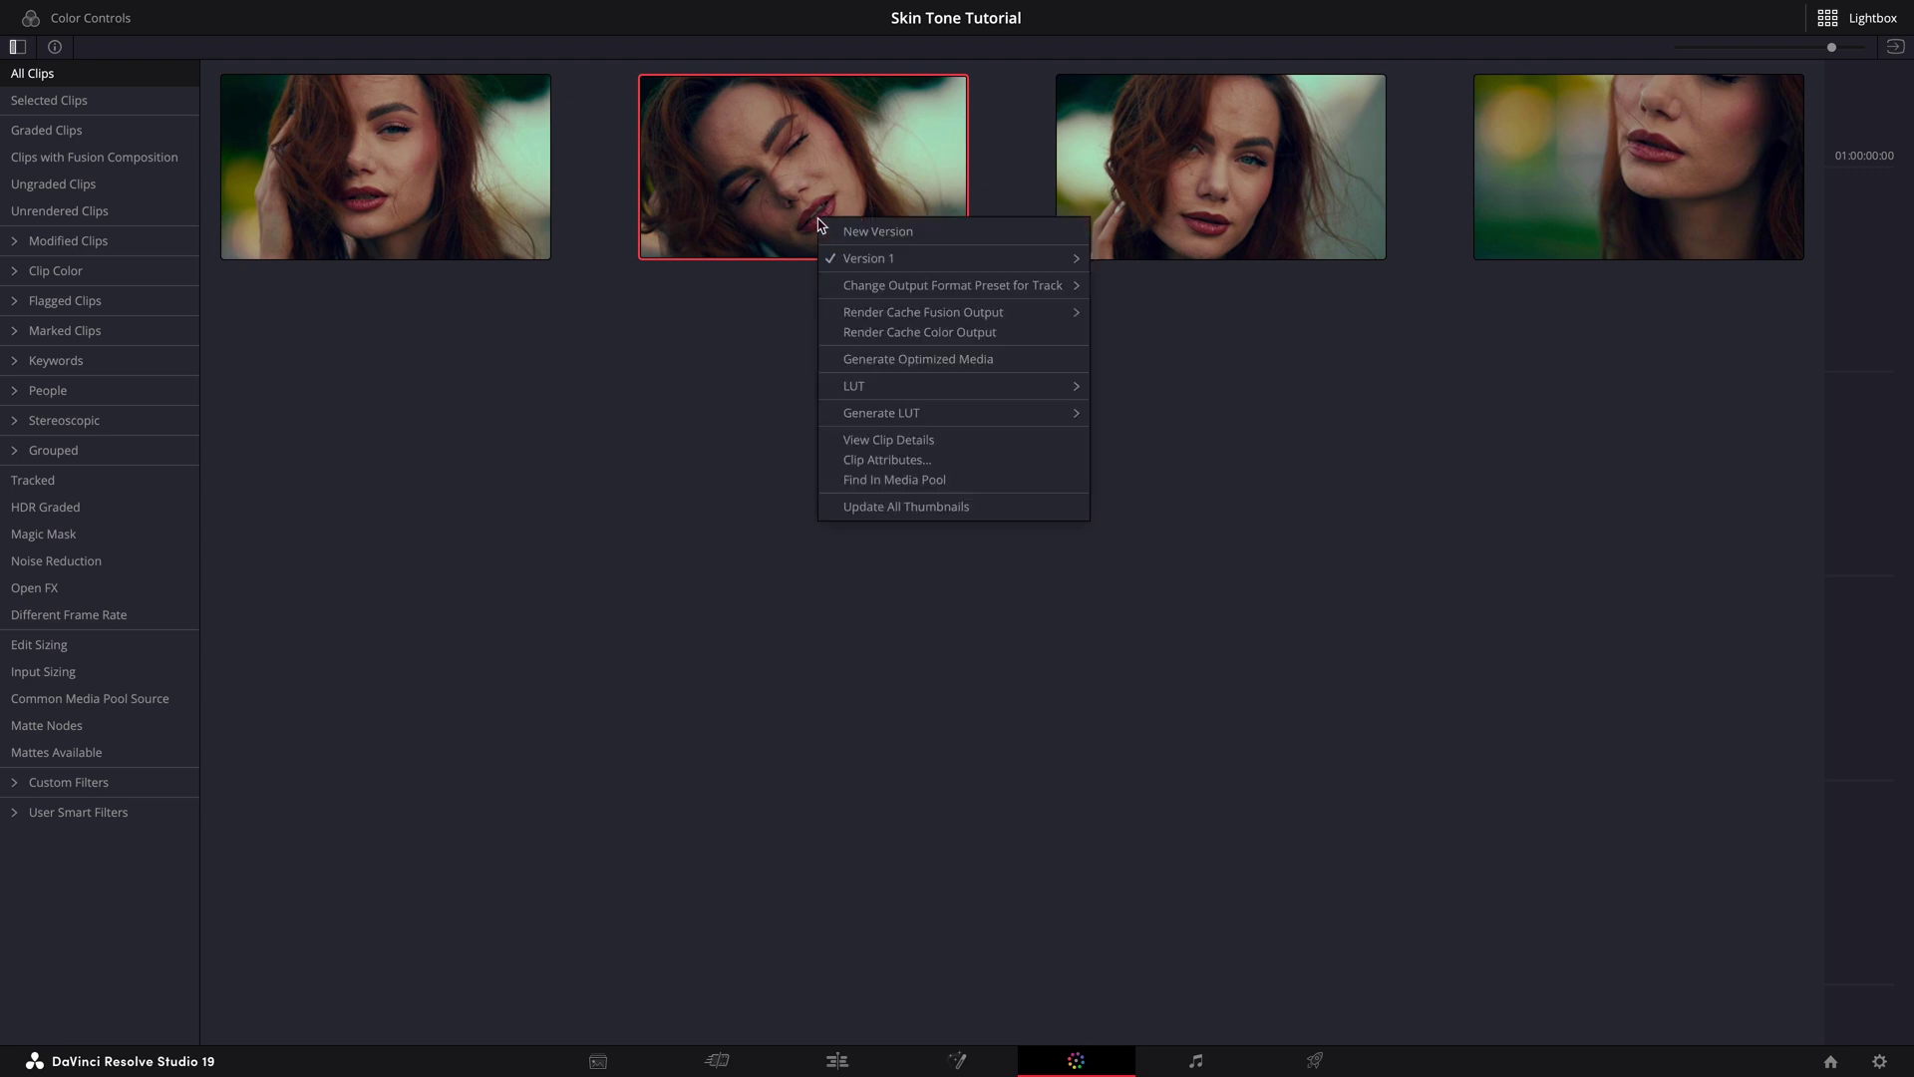
click(854, 507)
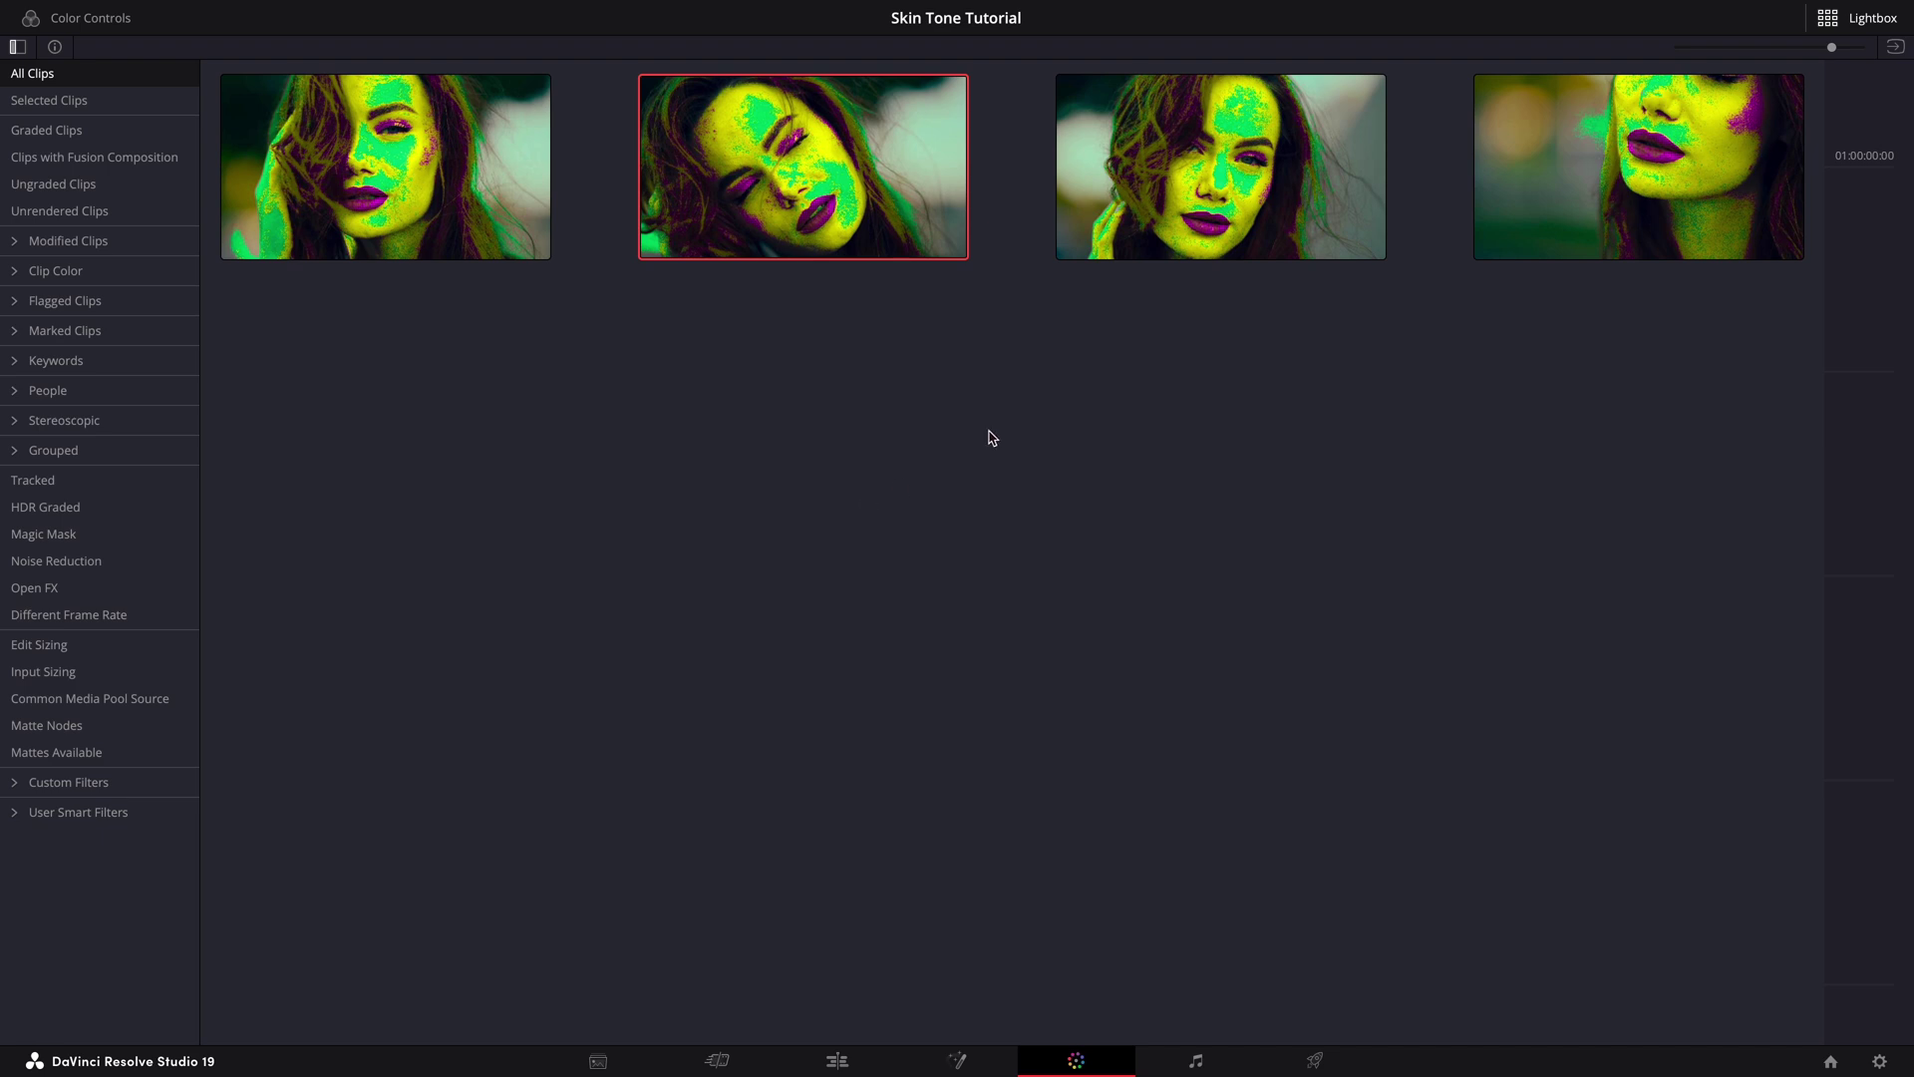
- Close the Lightbox, turn off Skin Tone Indicator, and briefly preview Neutrals to Green, Monochrome and Exposure Heatmap
click(1849, 25)
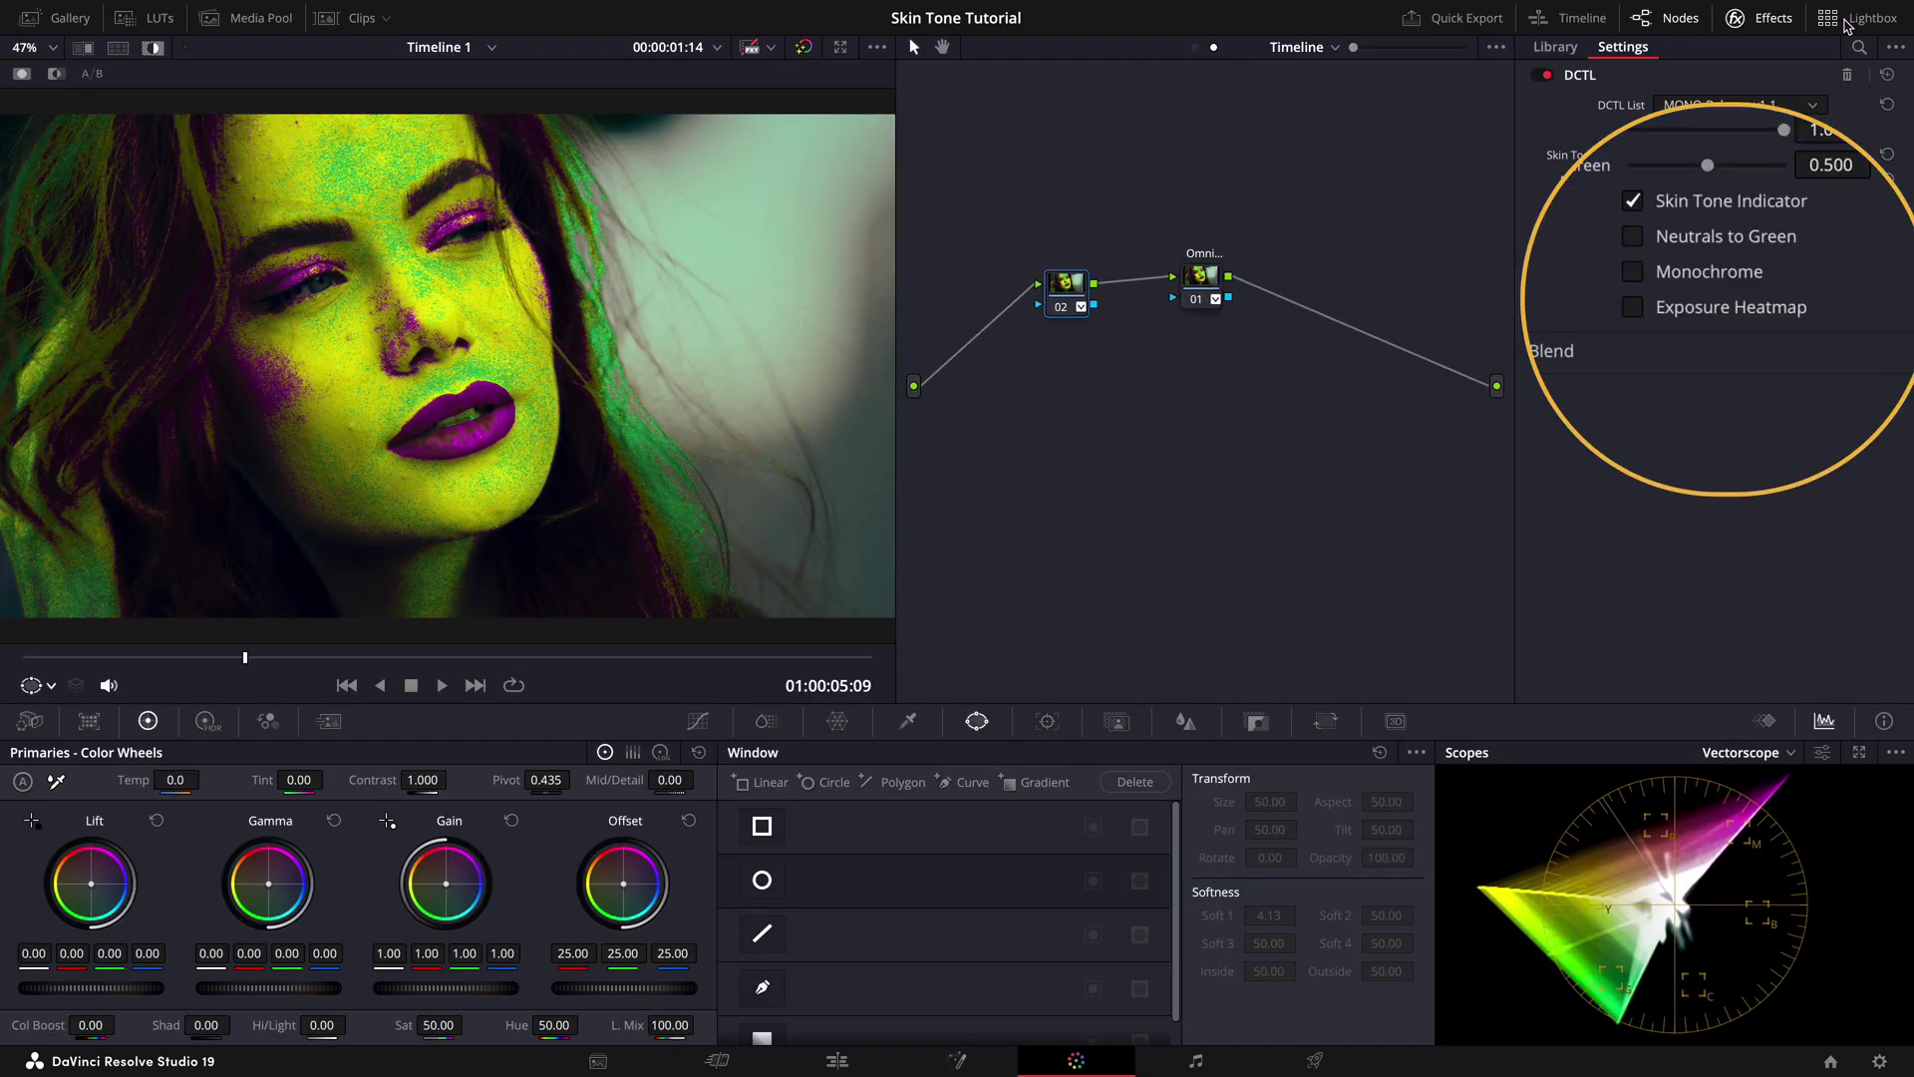
click(1632, 202)
click(1634, 239)
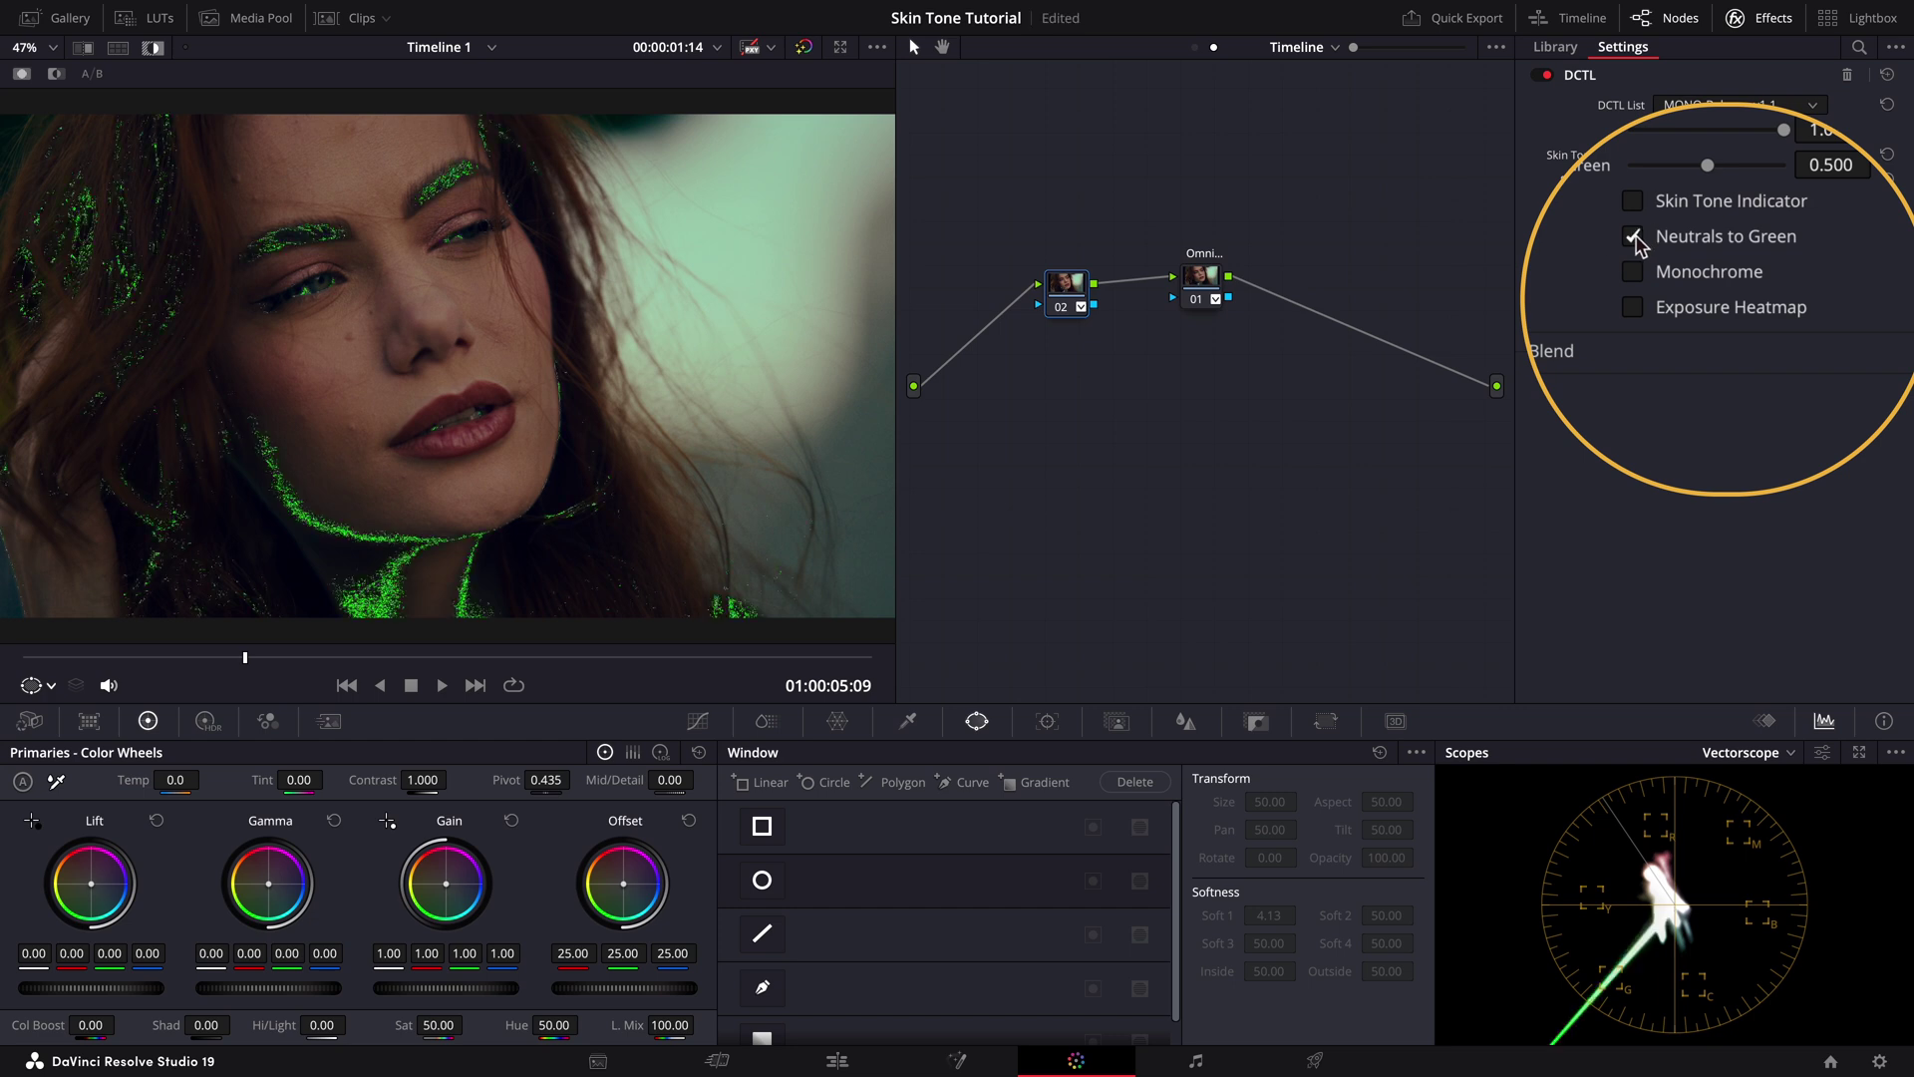
click(1635, 239)
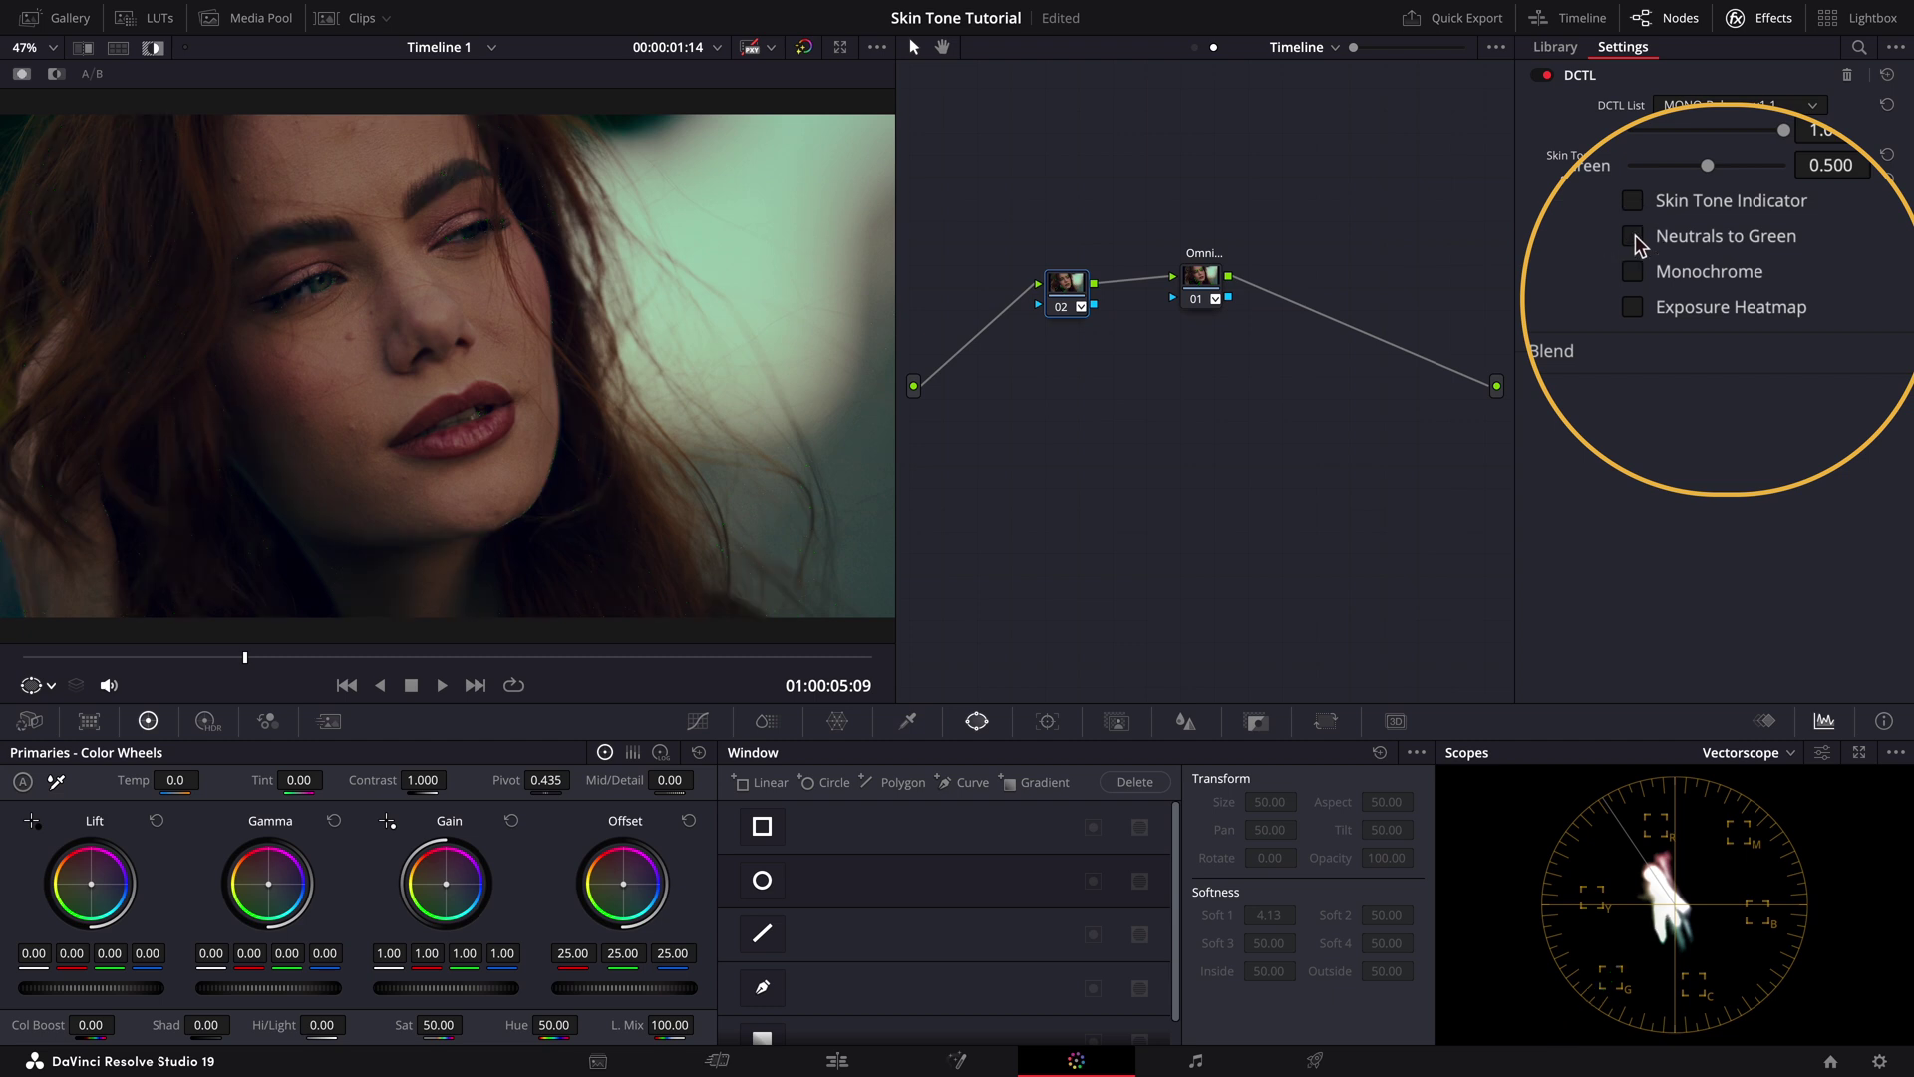
click(1631, 275)
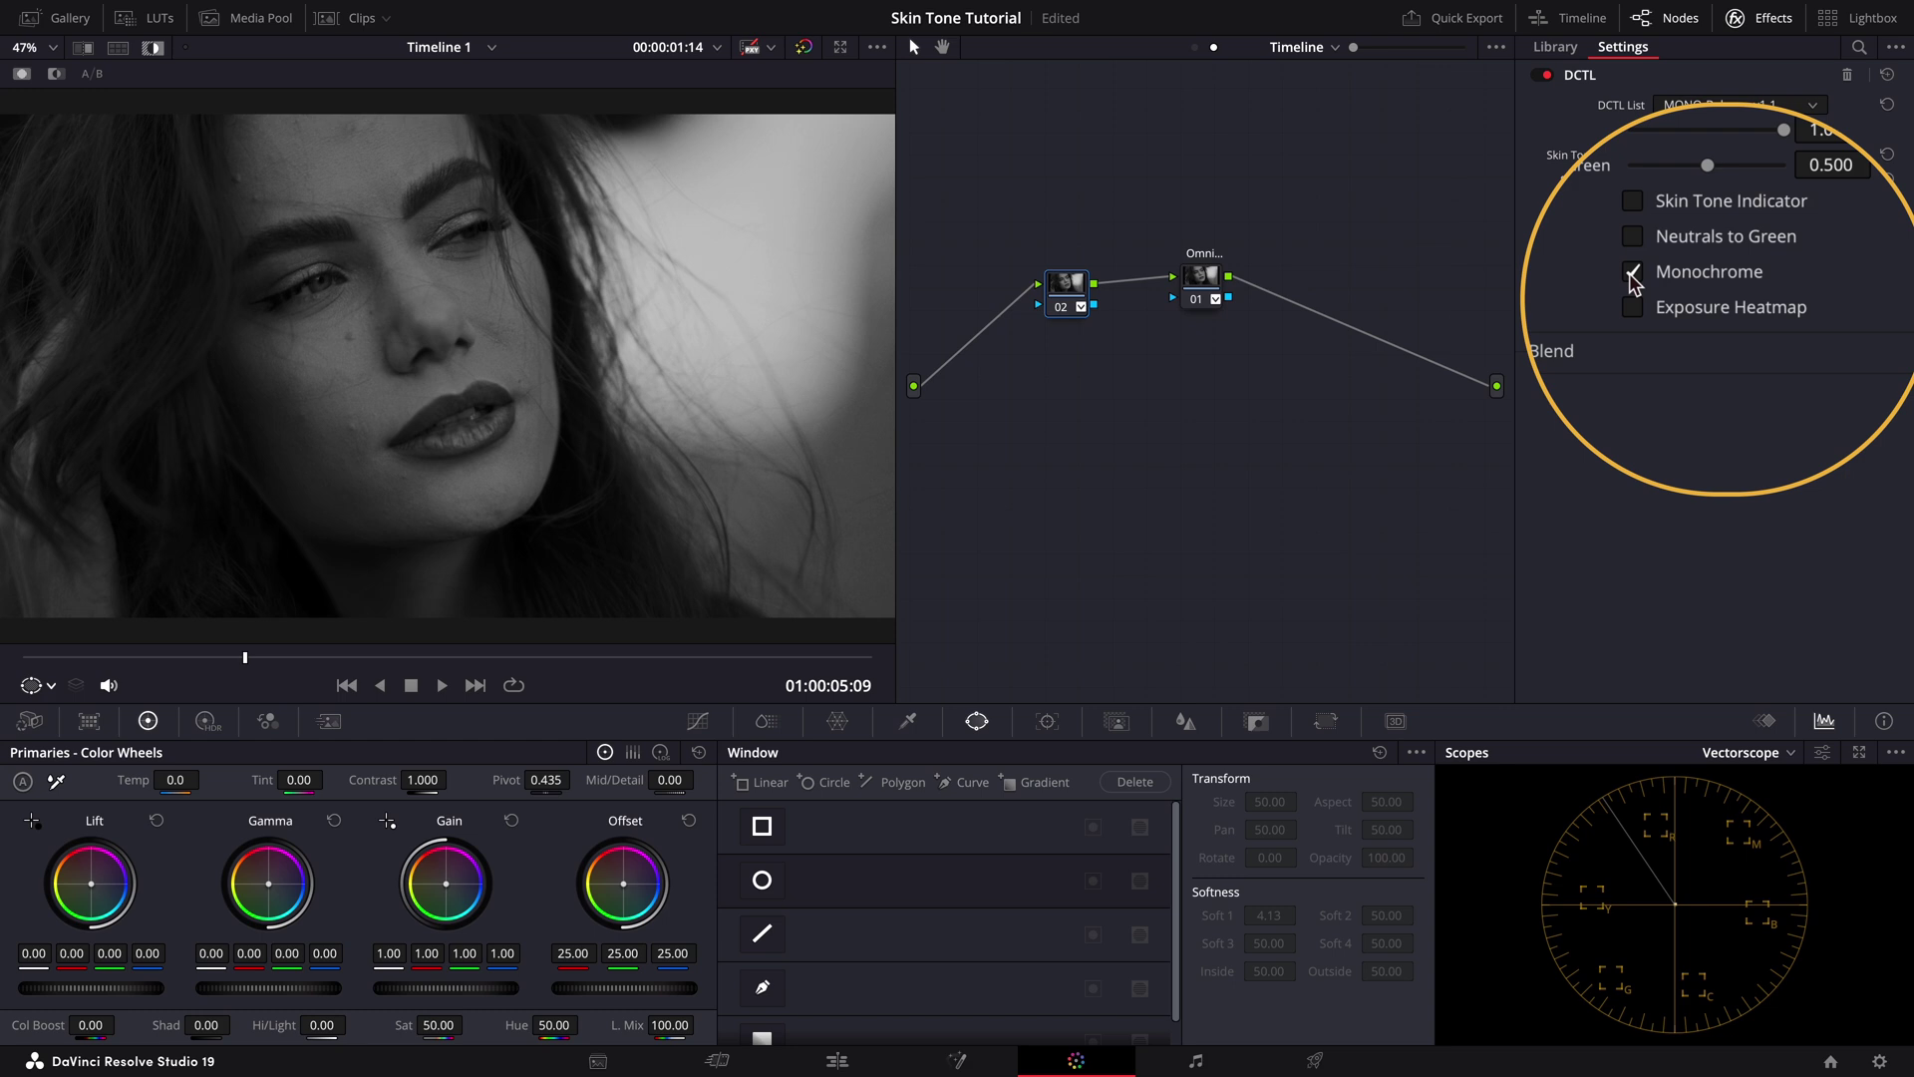
click(1632, 275)
click(1632, 309)
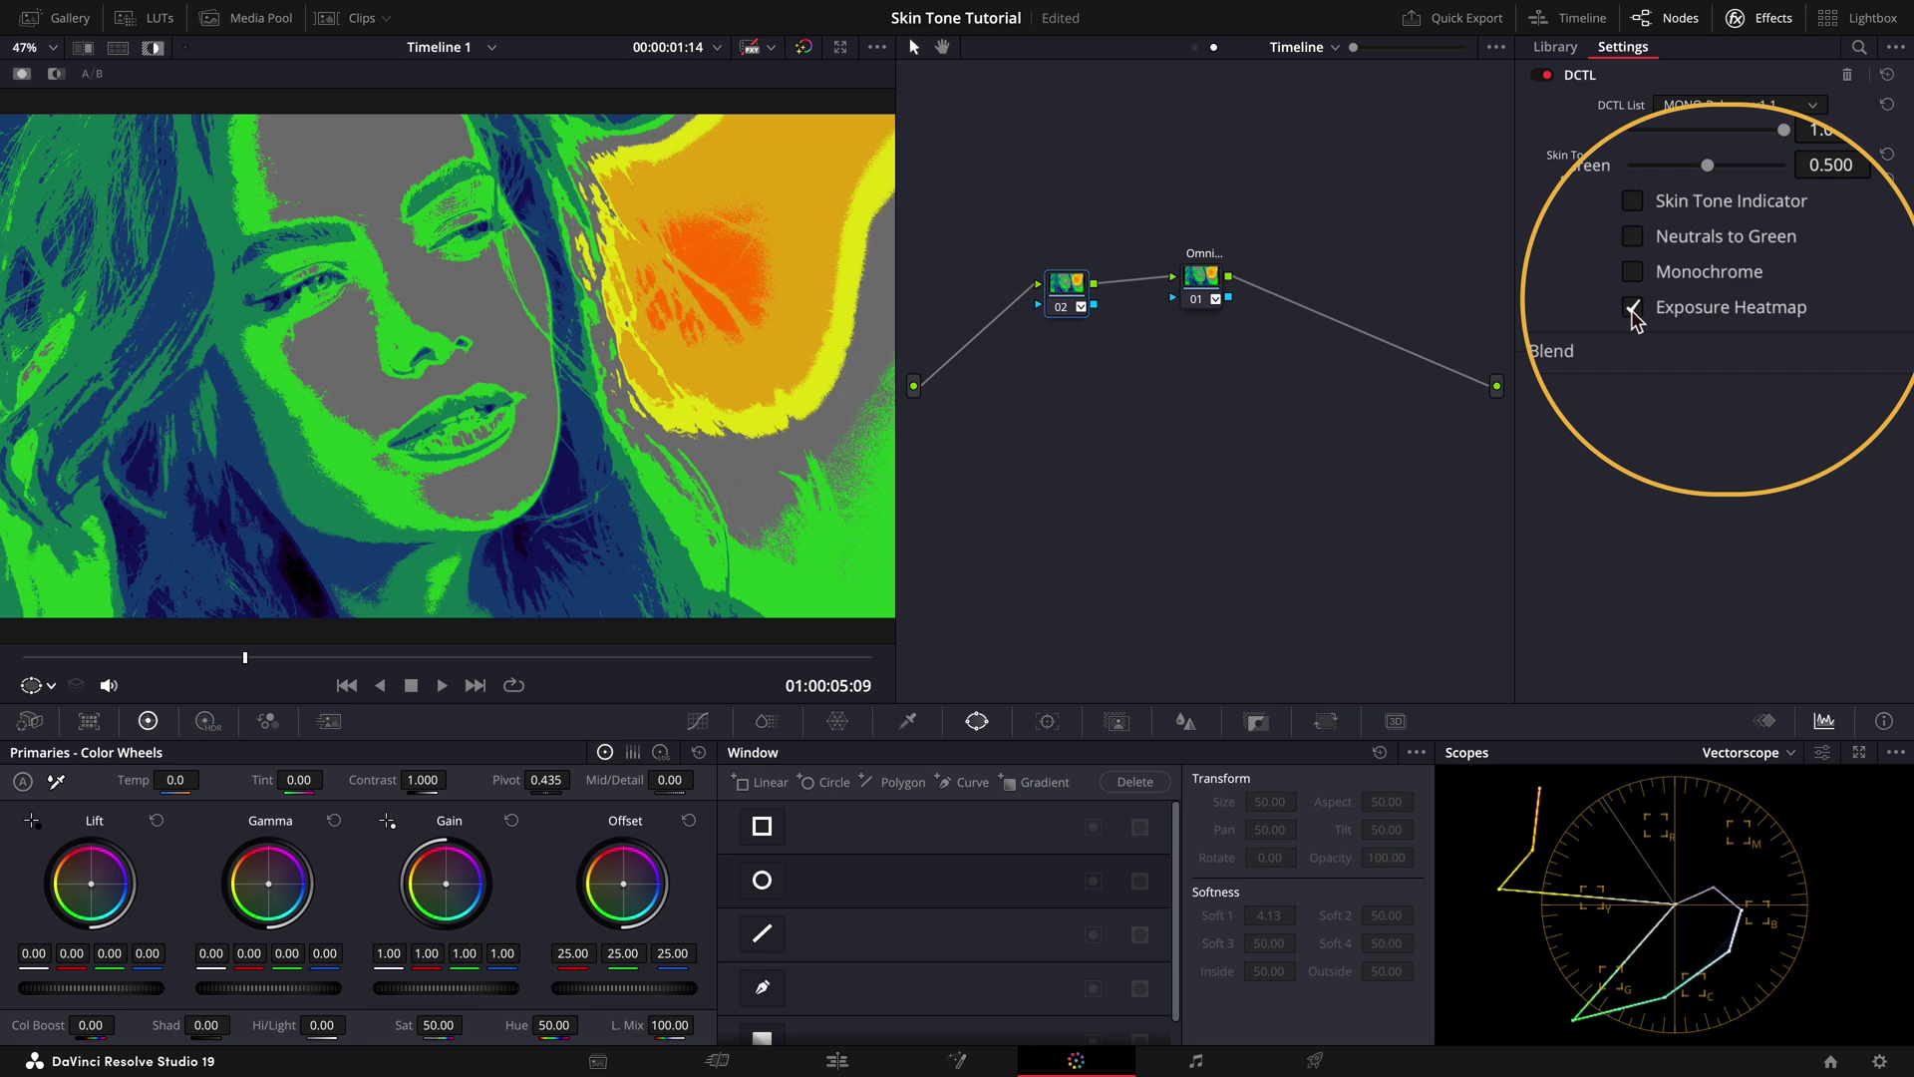
click(1632, 309)
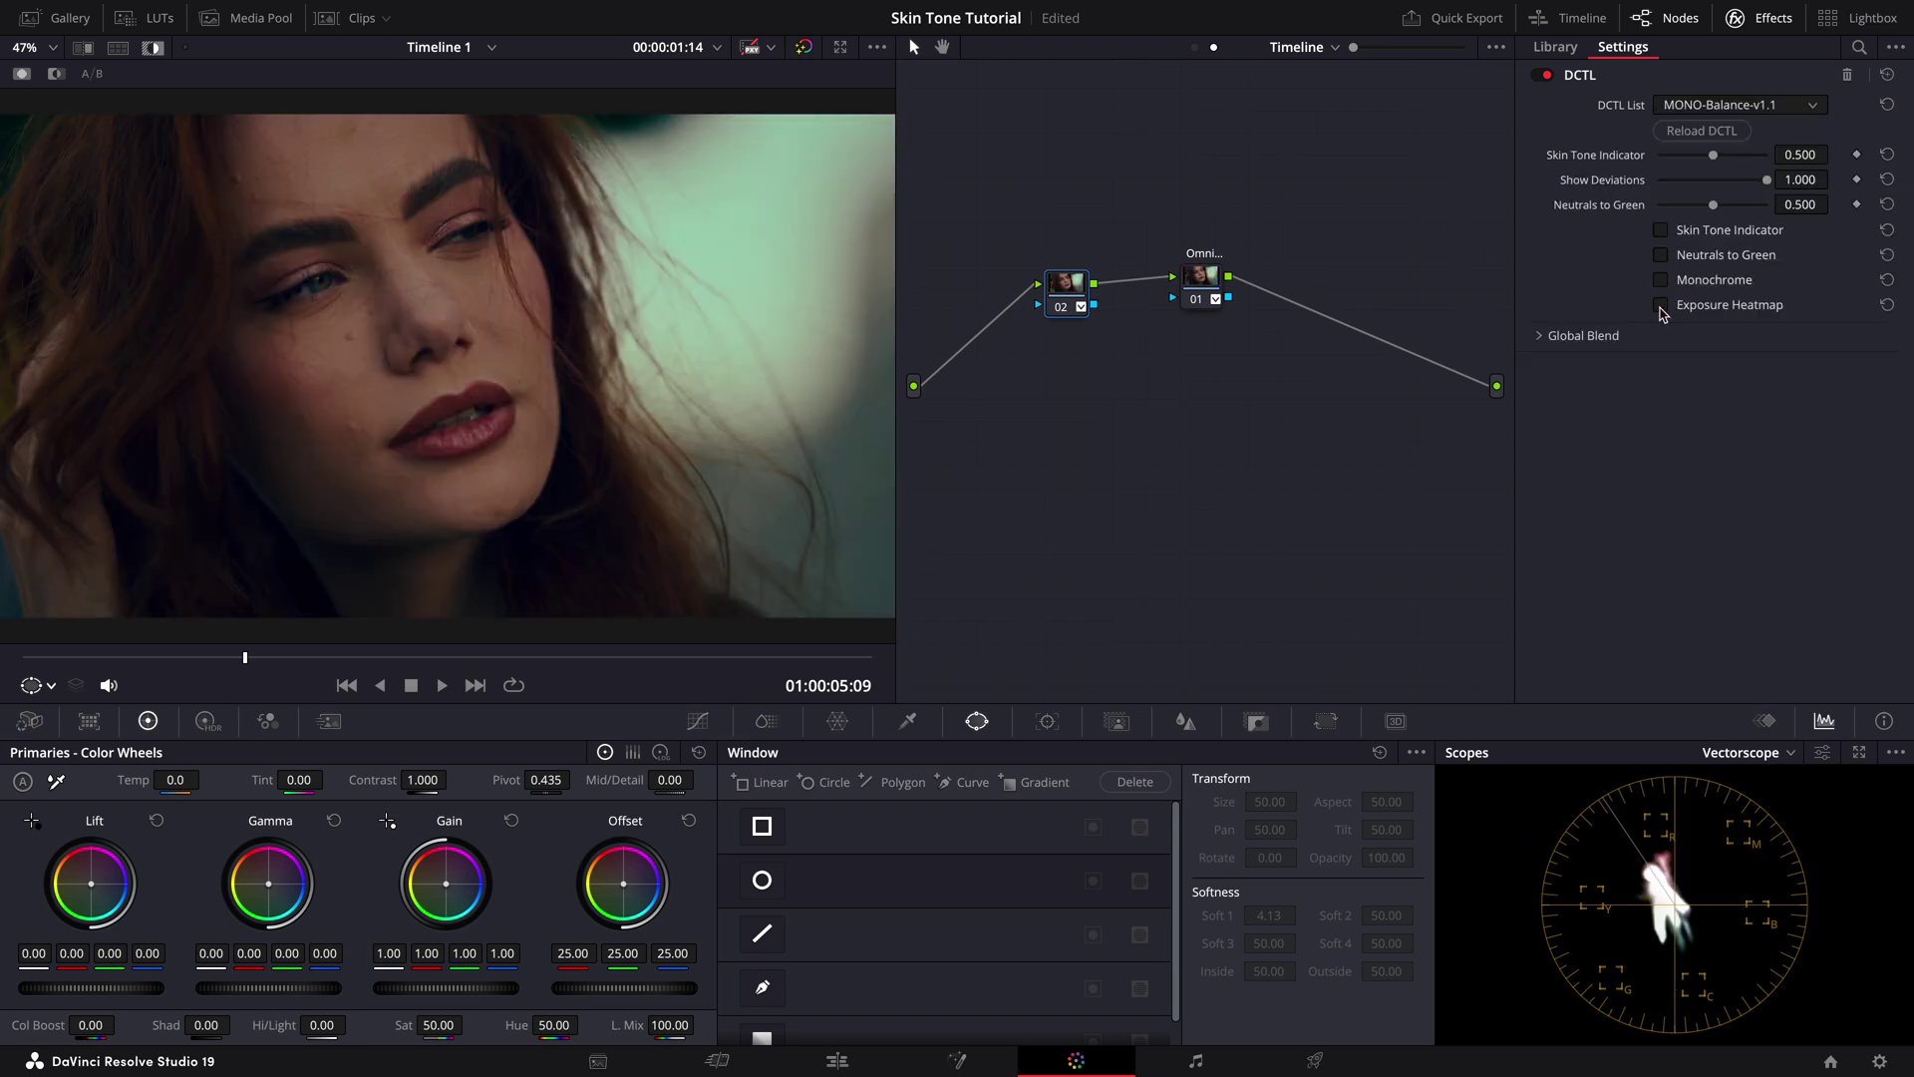